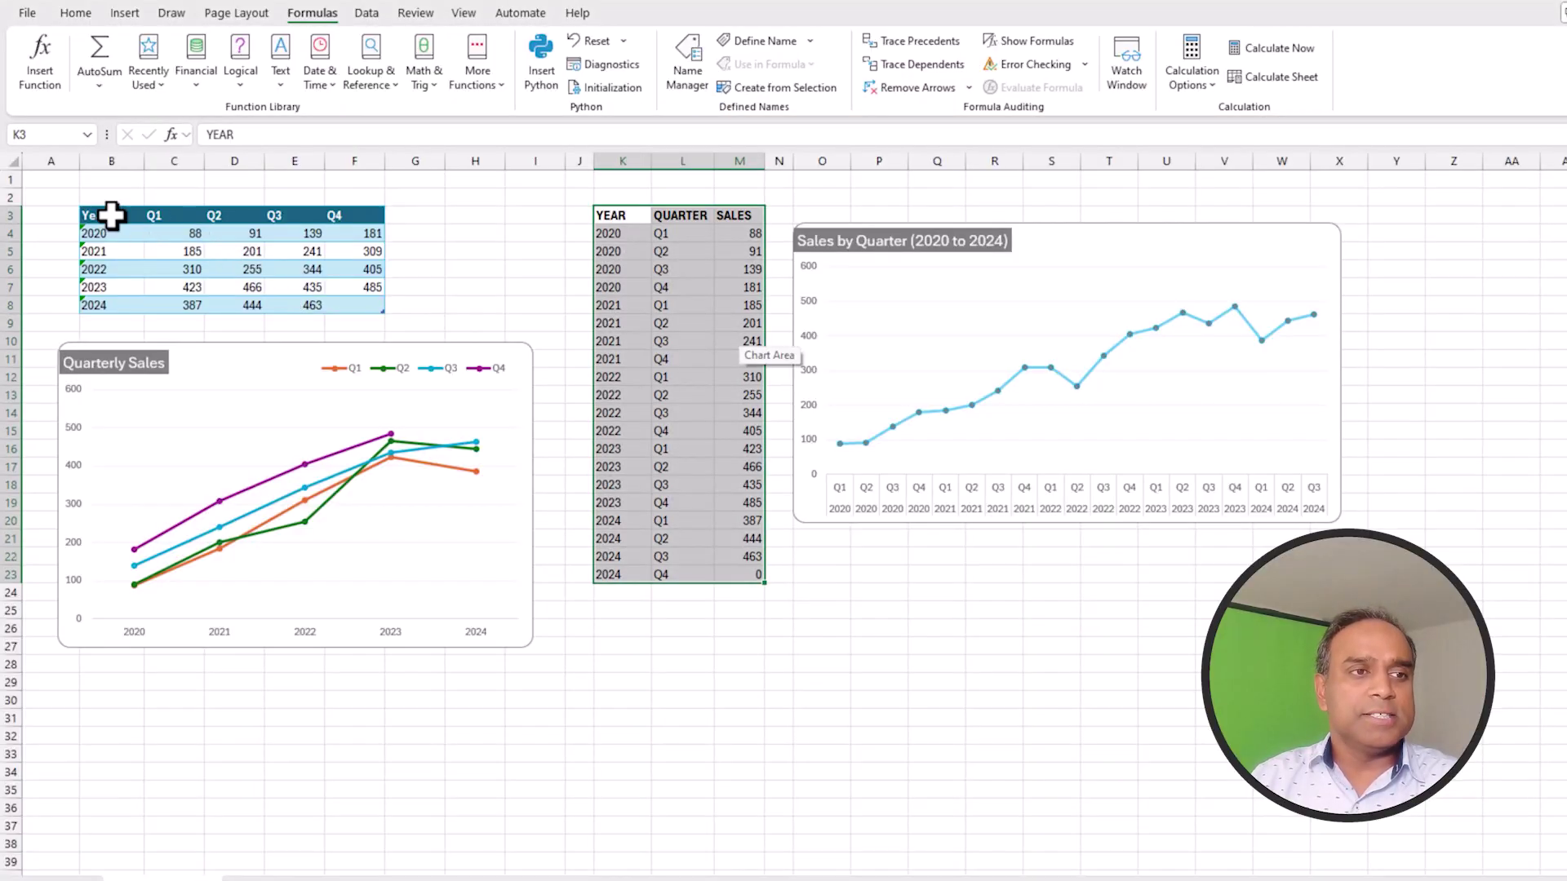
- Select the quarterly sales table B3:F8, then the long YEAR, QUARTER, SALES results K3:M23
drag(115, 213, 351, 298)
drag(499, 440, 501, 437)
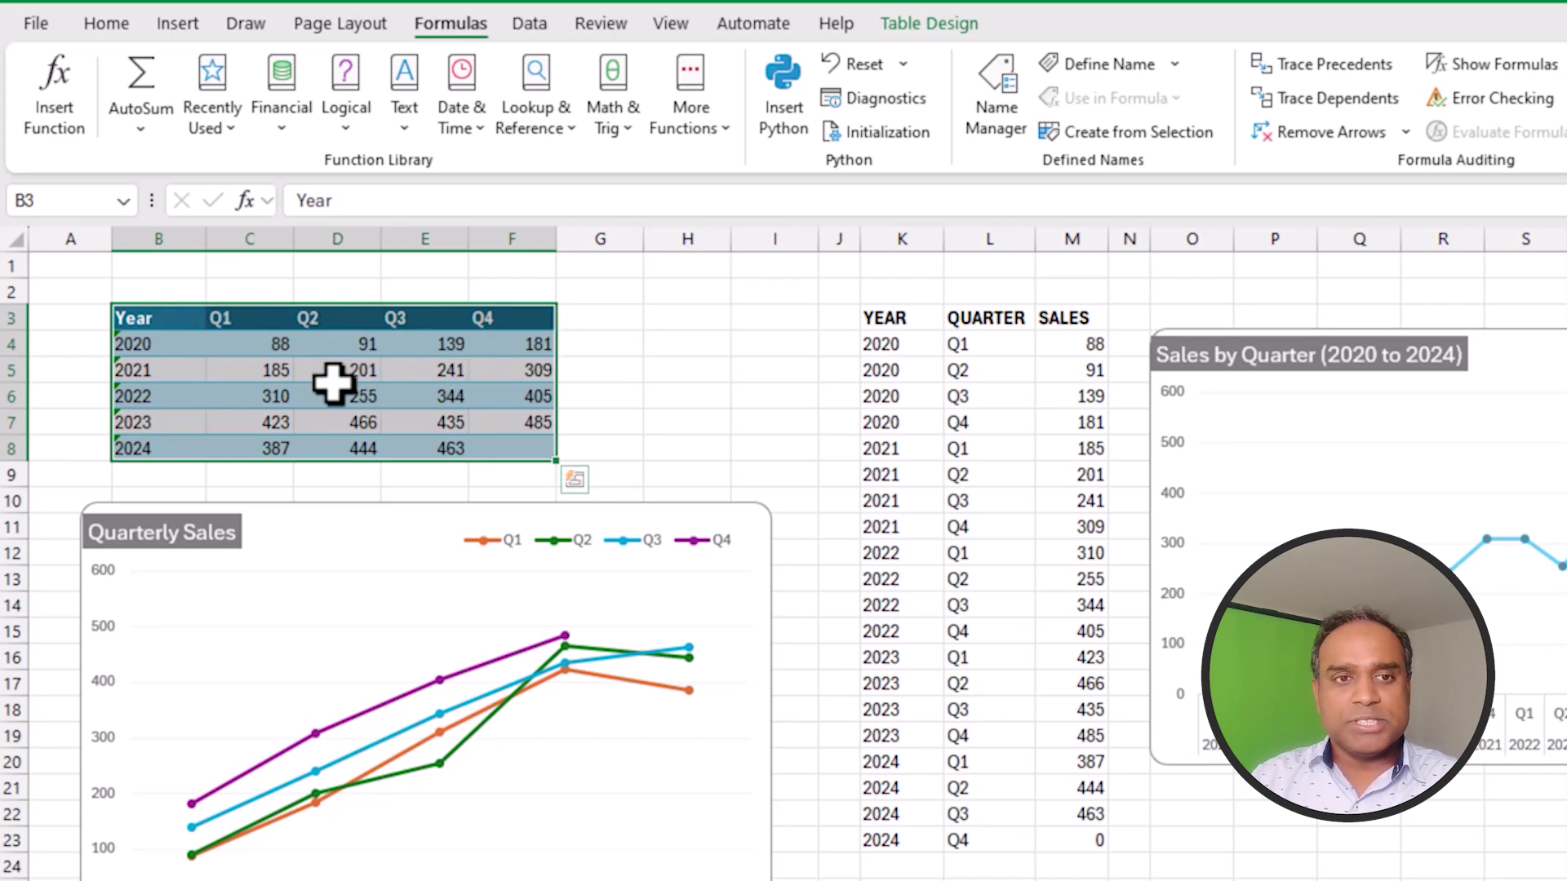
drag(889, 318, 1048, 829)
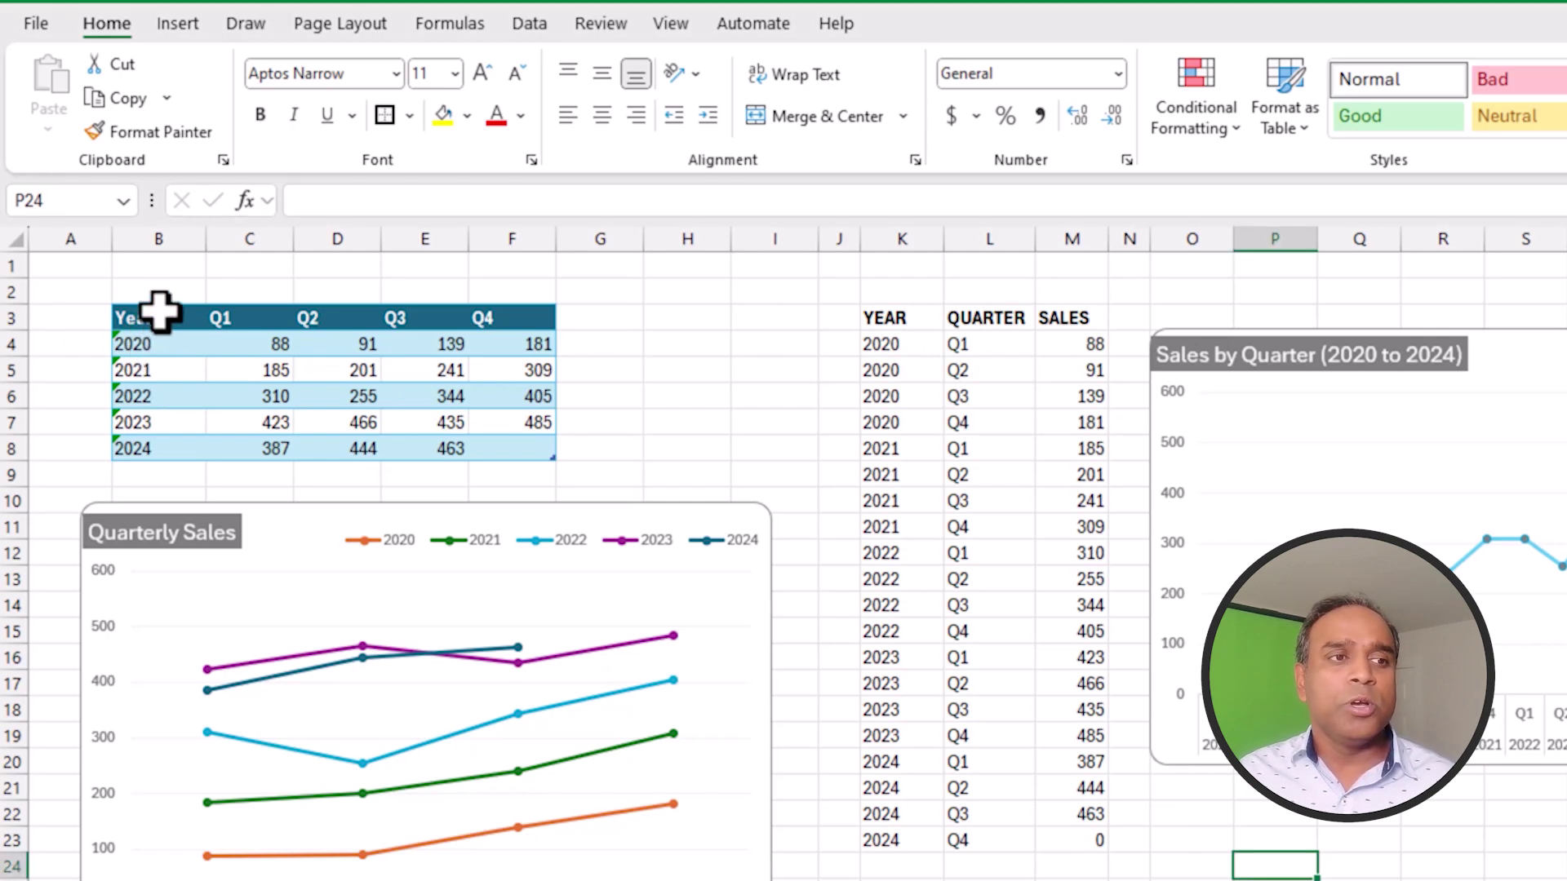
drag(157, 301, 445, 369)
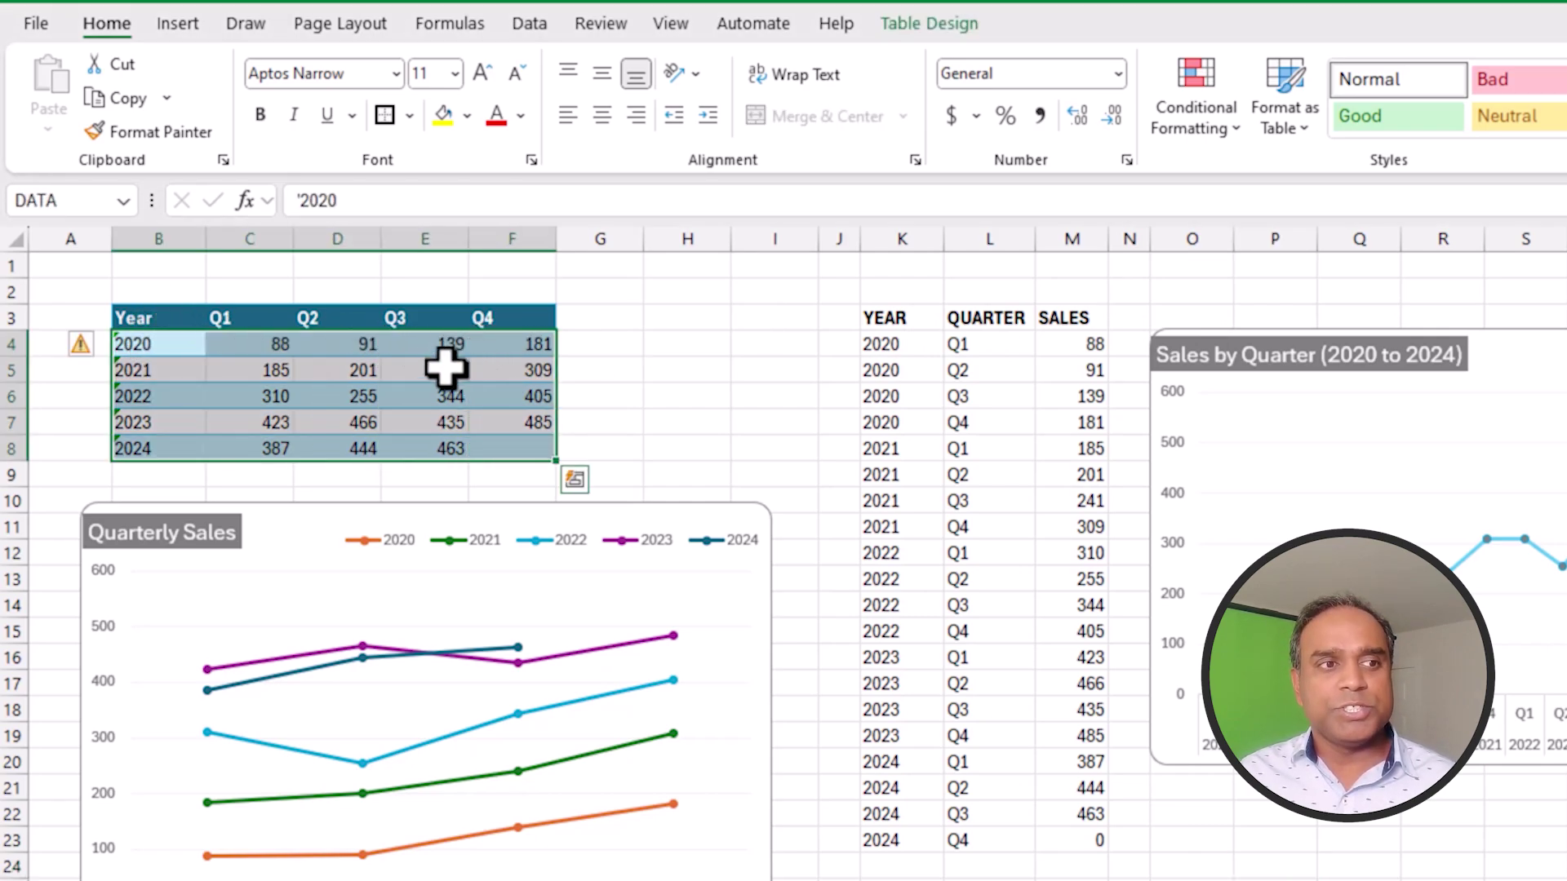
click(141, 315)
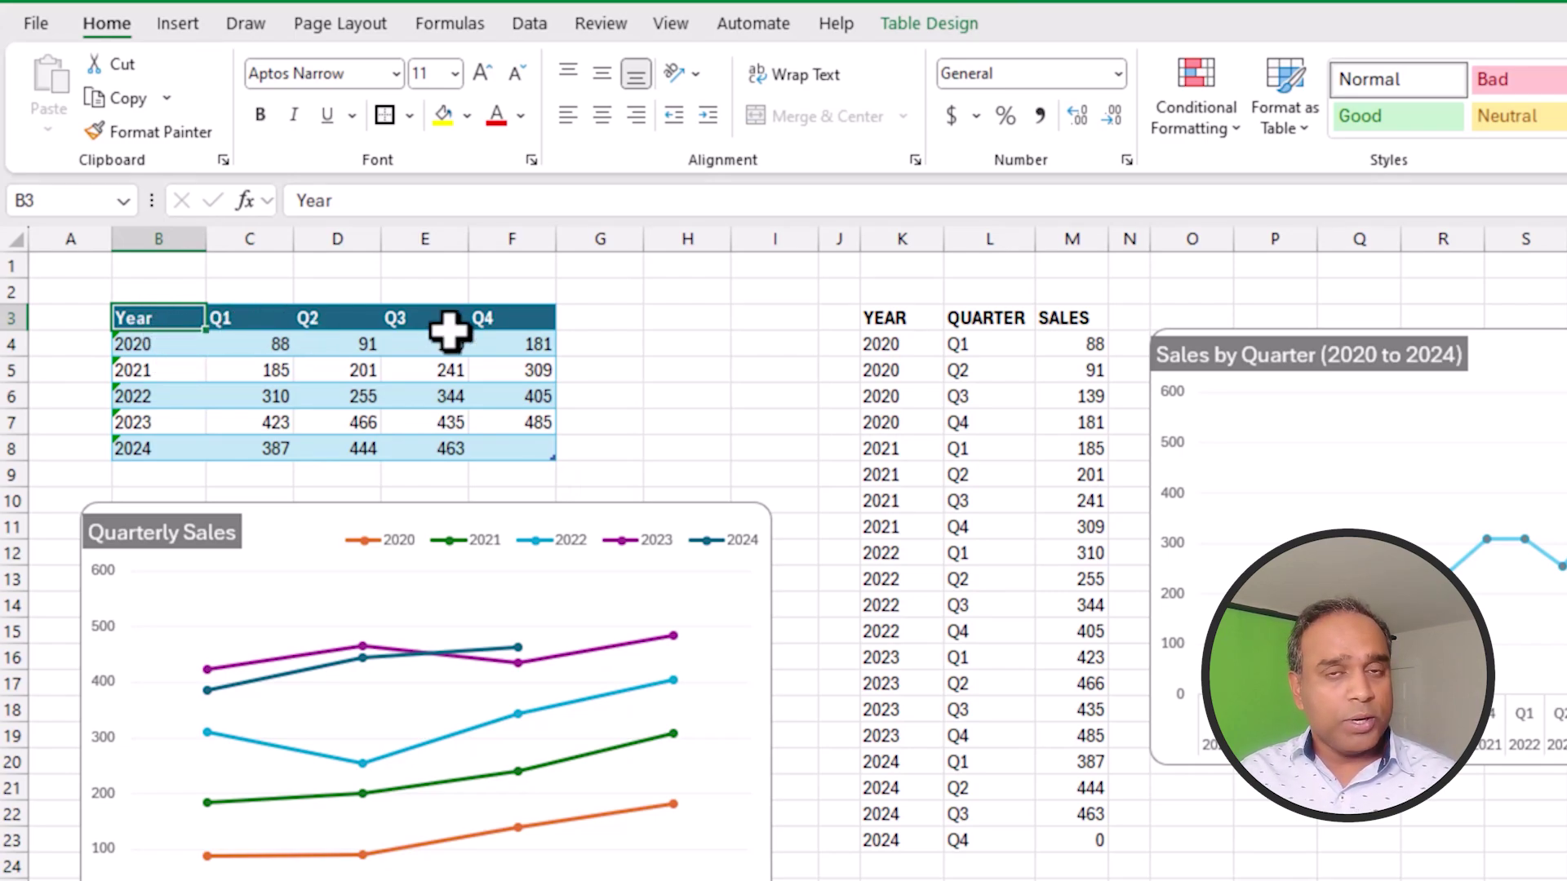
drag(270, 347, 538, 447)
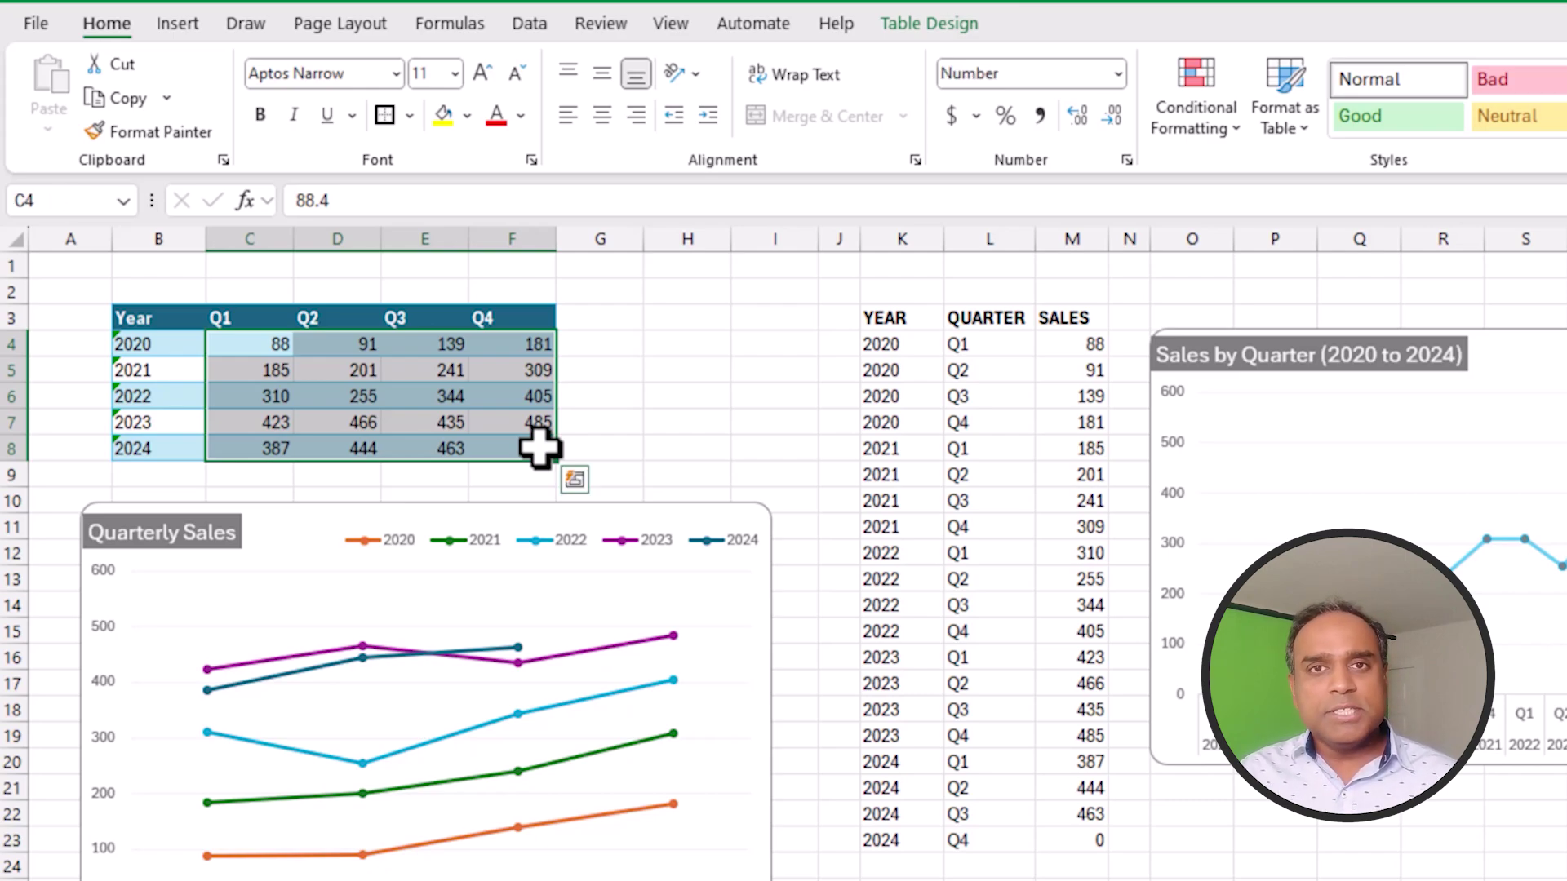
click(475, 399)
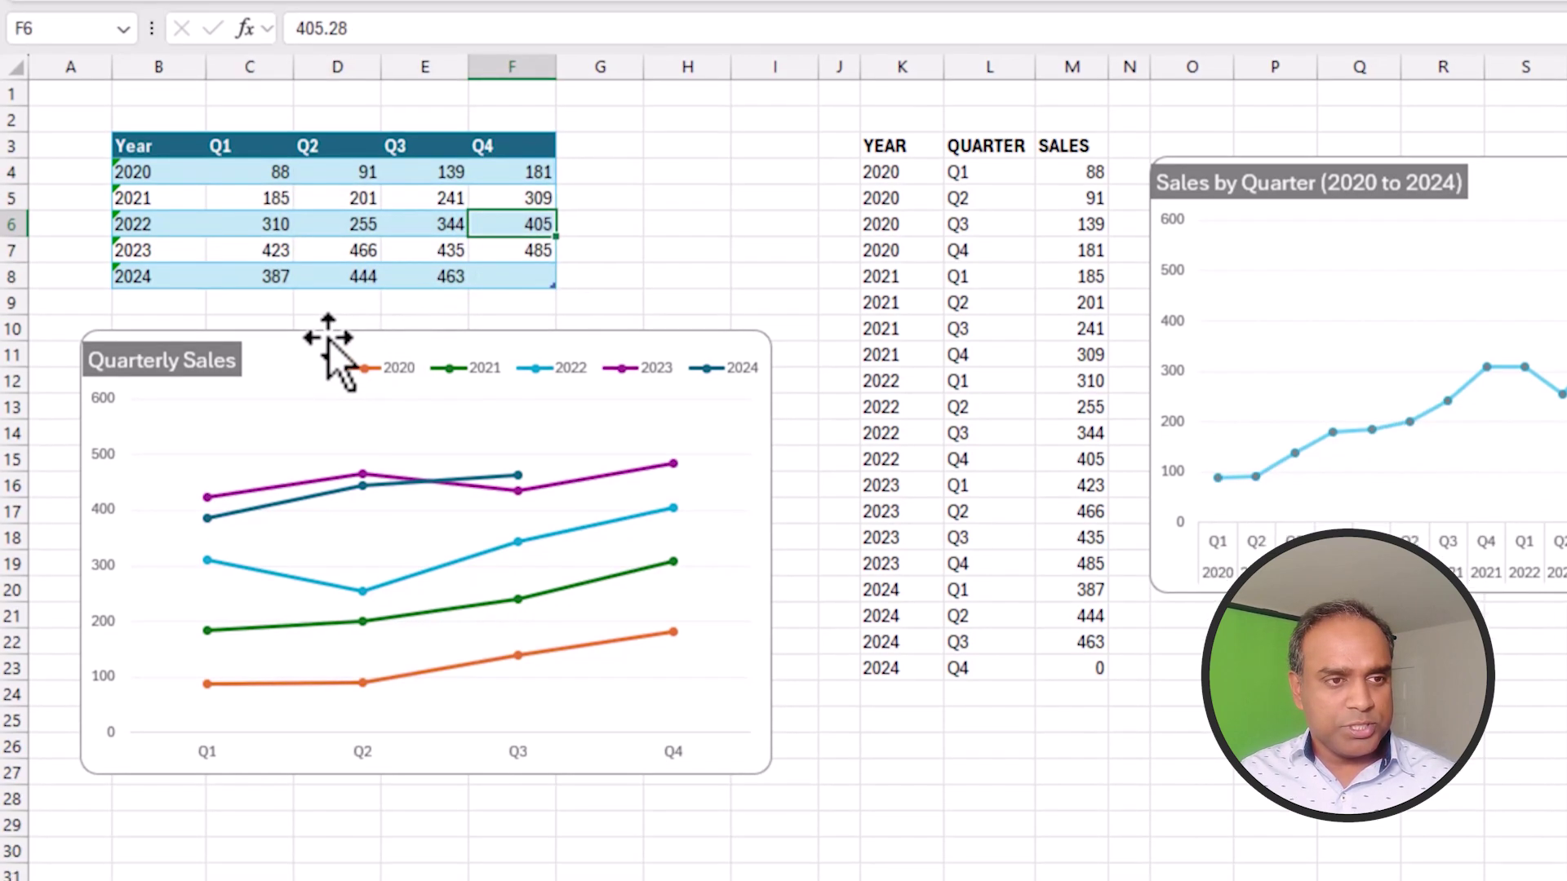
click(286, 591)
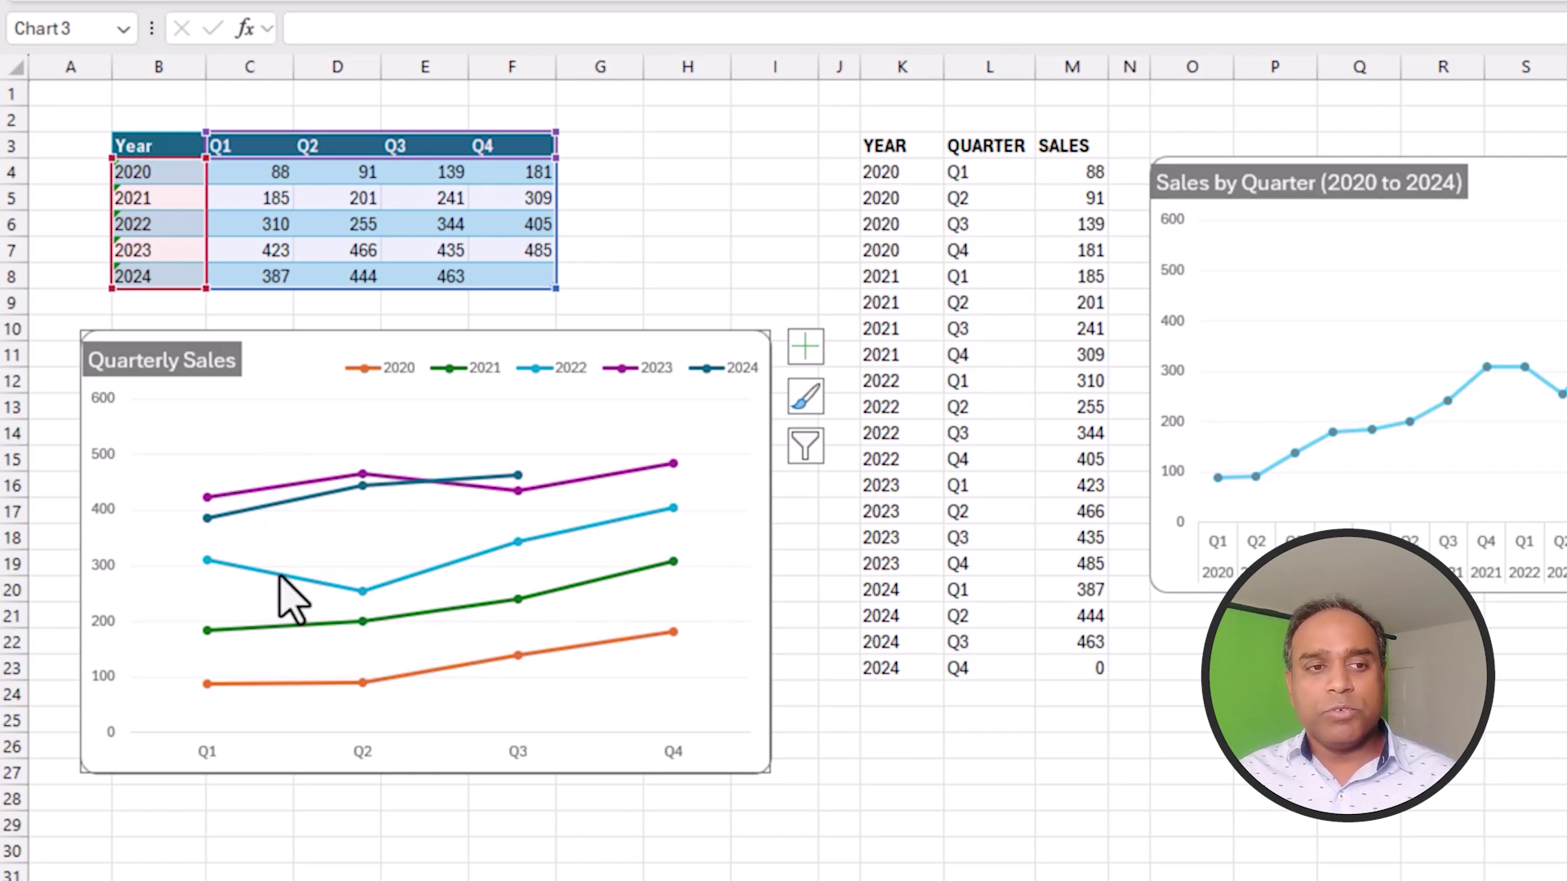
- Switch row/column on the Quarterly Sales chart so Q1–Q4 become lines across years 2020–2024
mouse_move(432, 609)
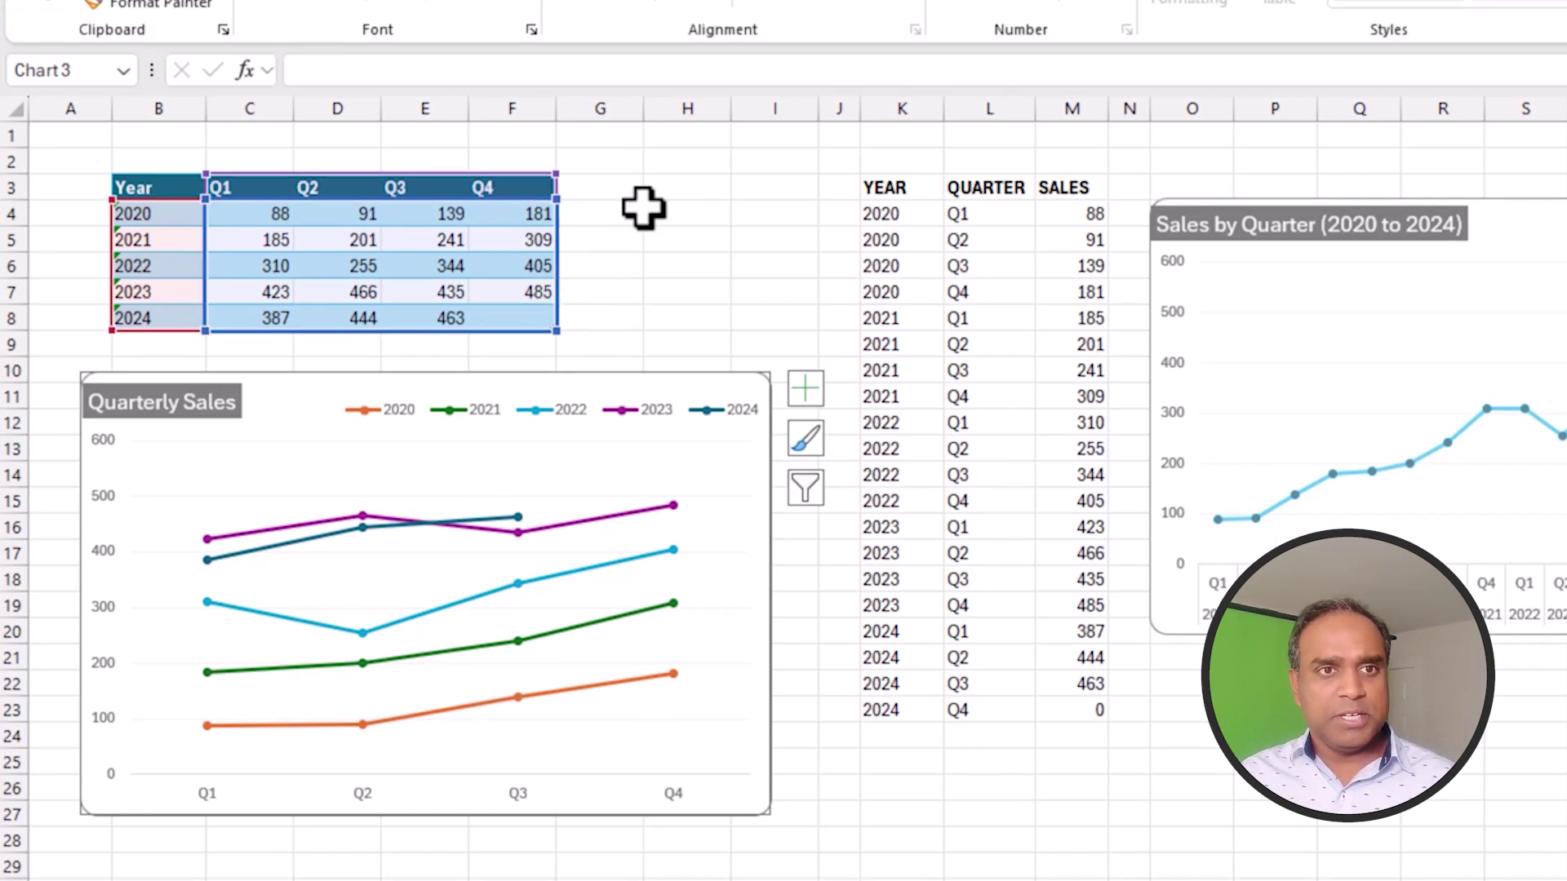
click(930, 23)
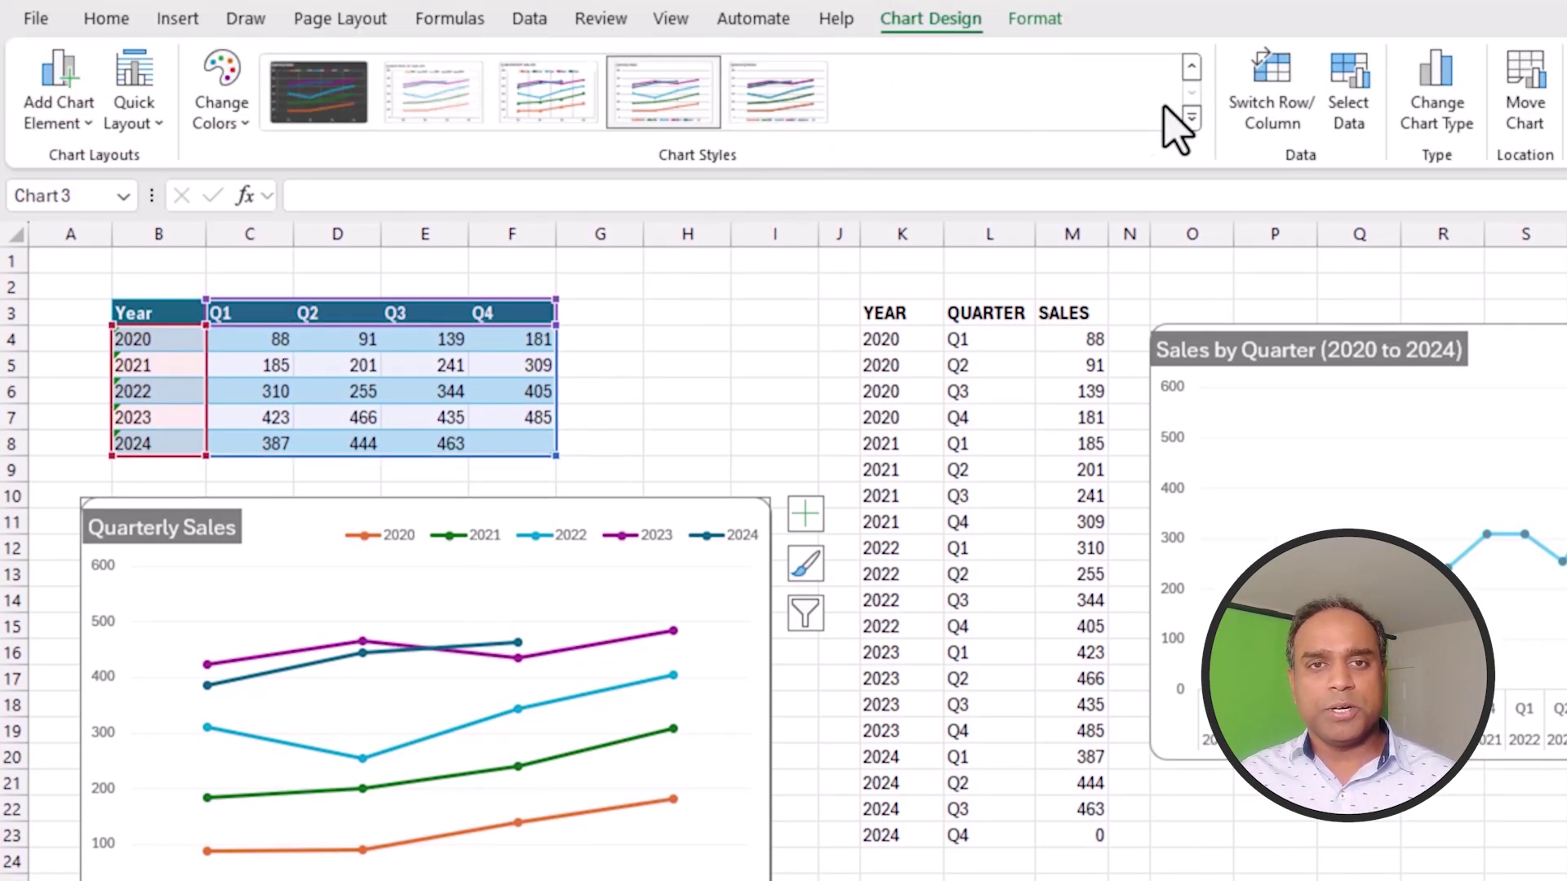
click(1286, 94)
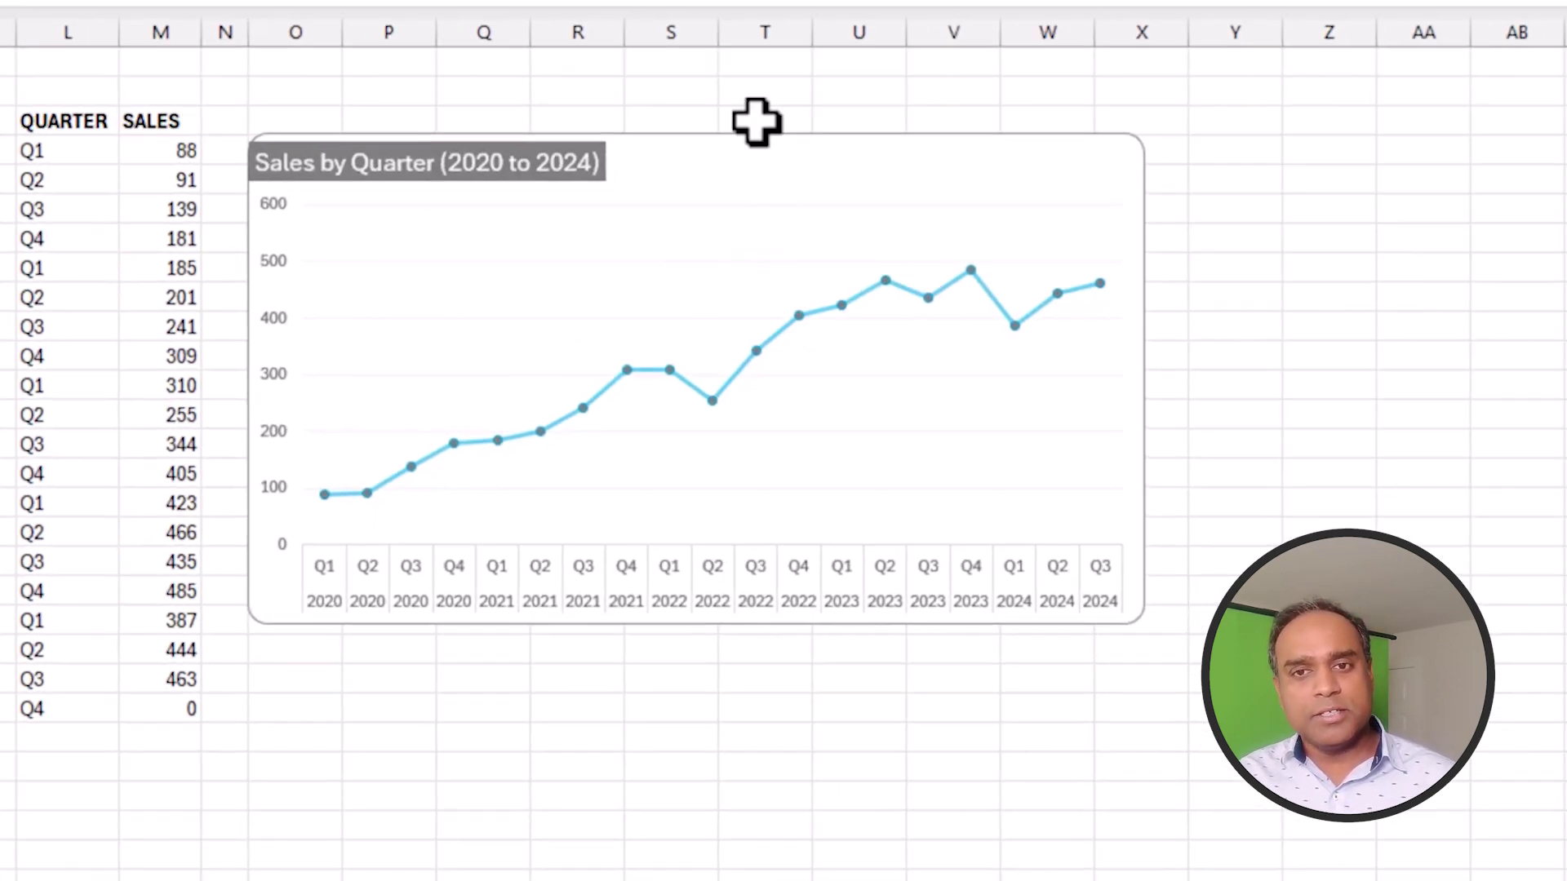
- Select the Sales by Quarter chart, then cells K3:L6 of the long table
click(749, 146)
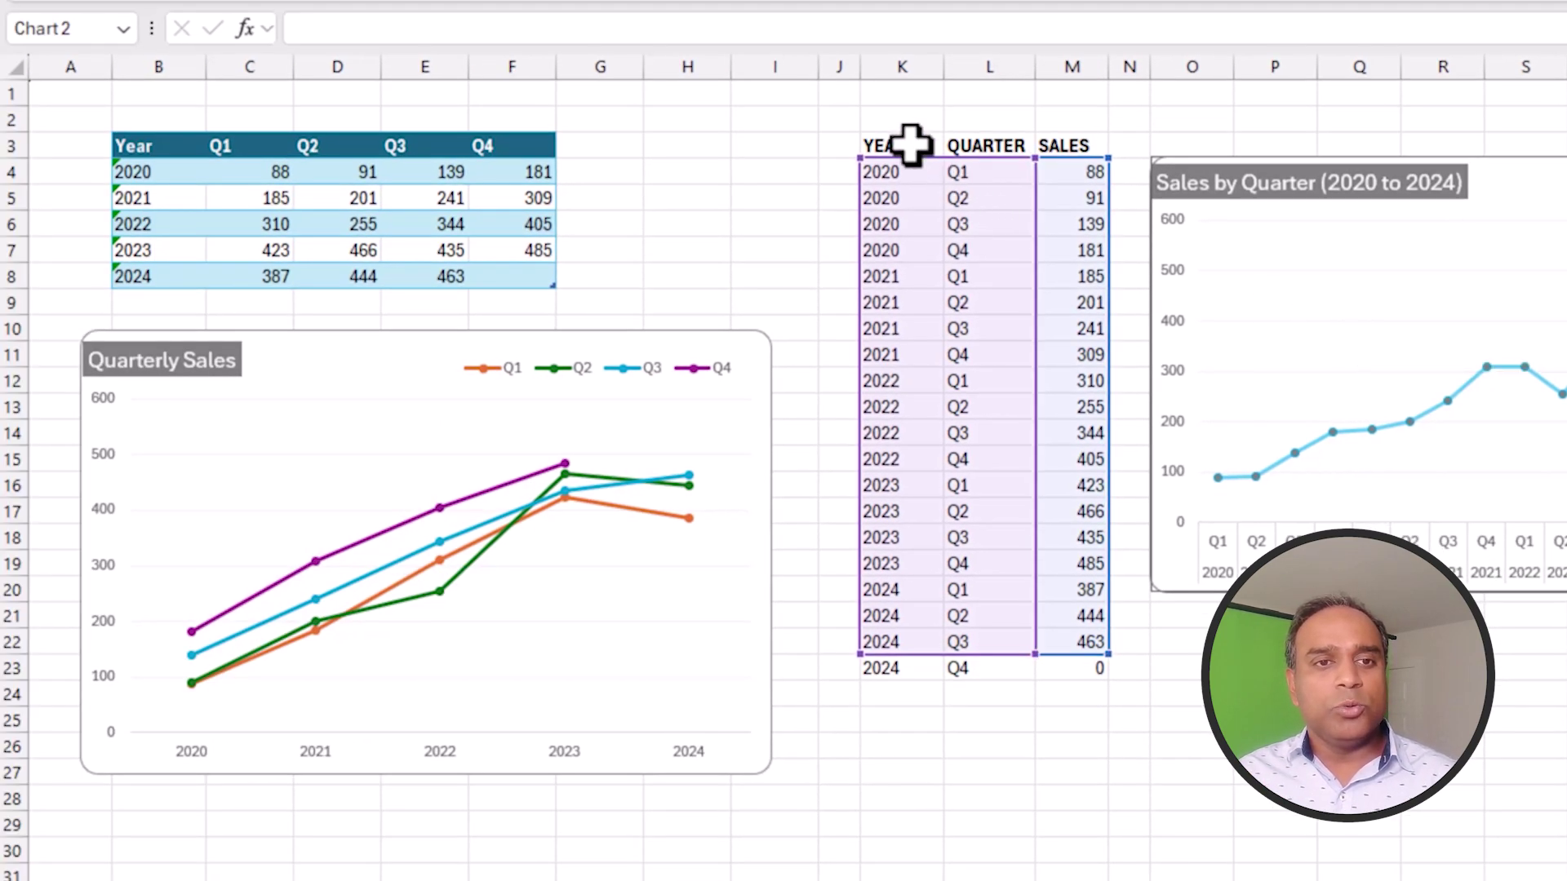
drag(898, 145, 1056, 661)
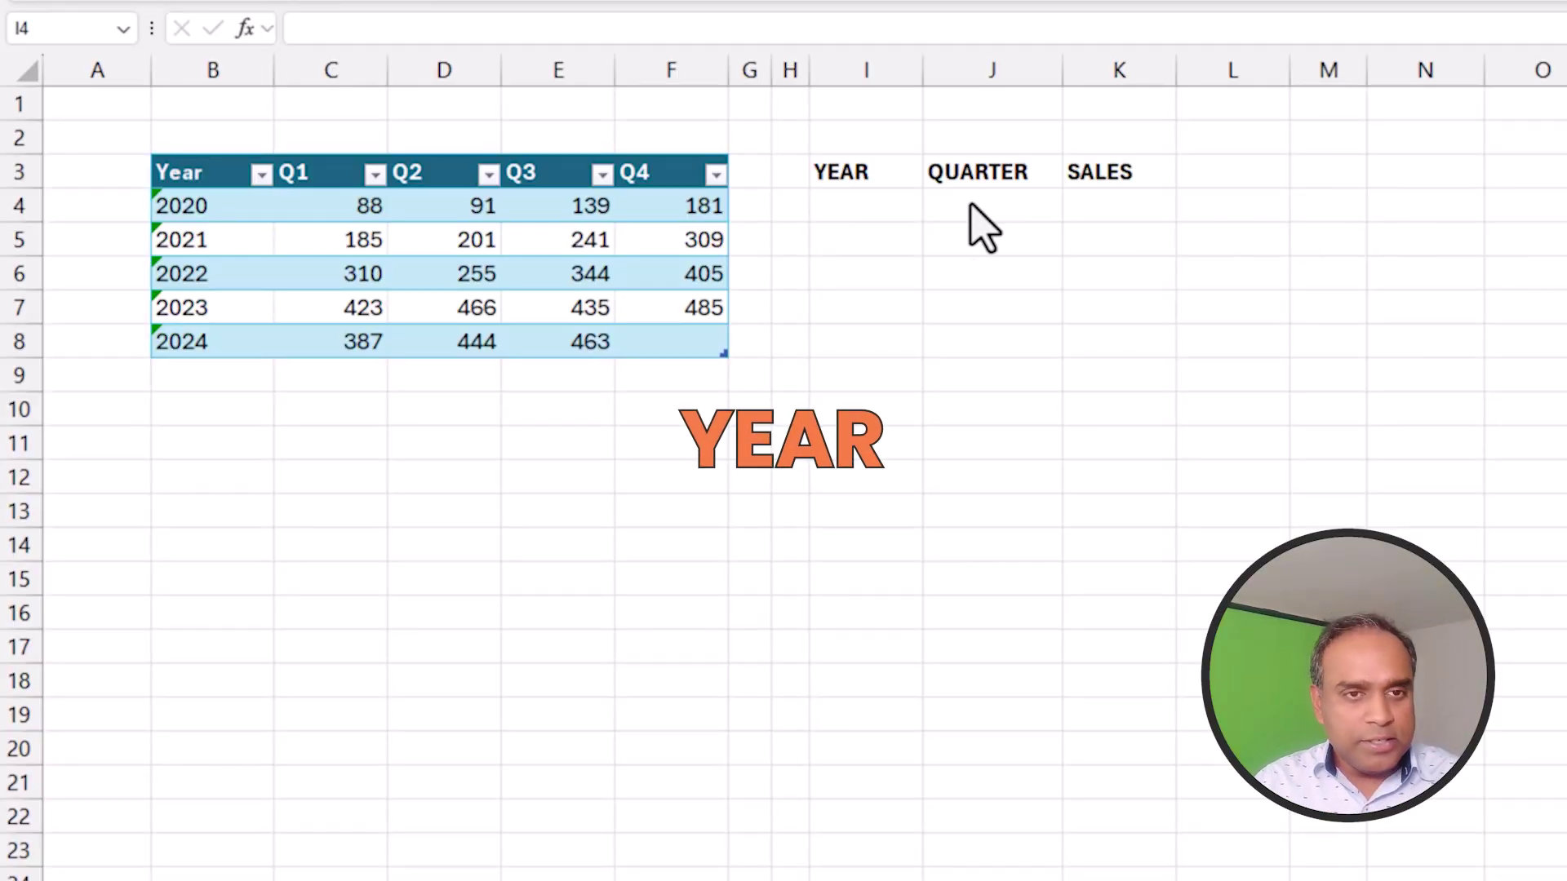
- Confirm the quarterly table's Table Name is DATA, then begin a formula with = in I4
click(914, 214)
click(952, 209)
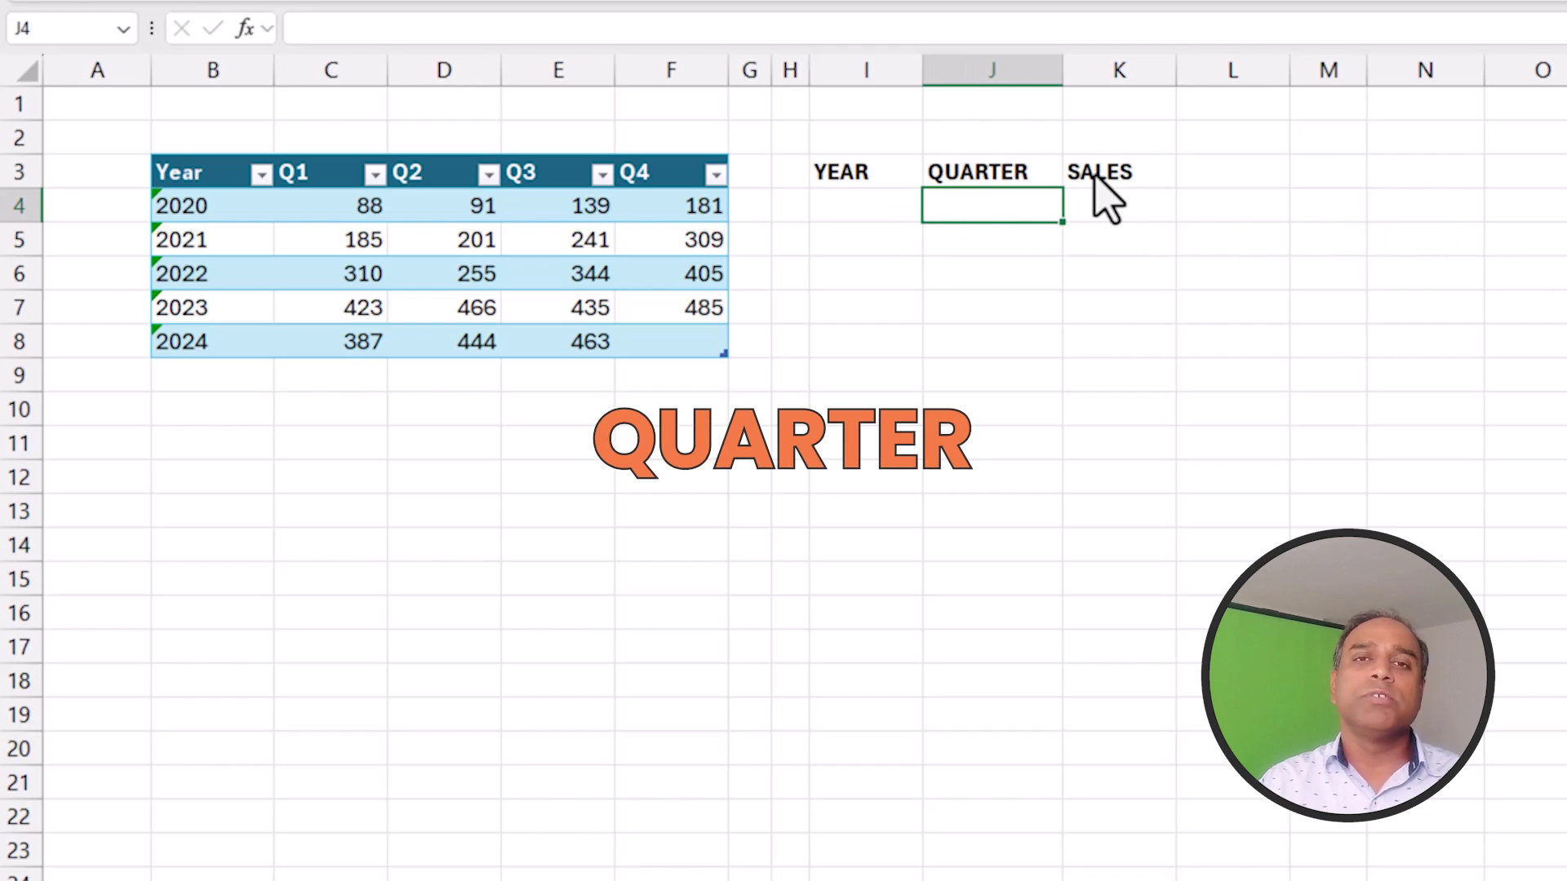
click(868, 213)
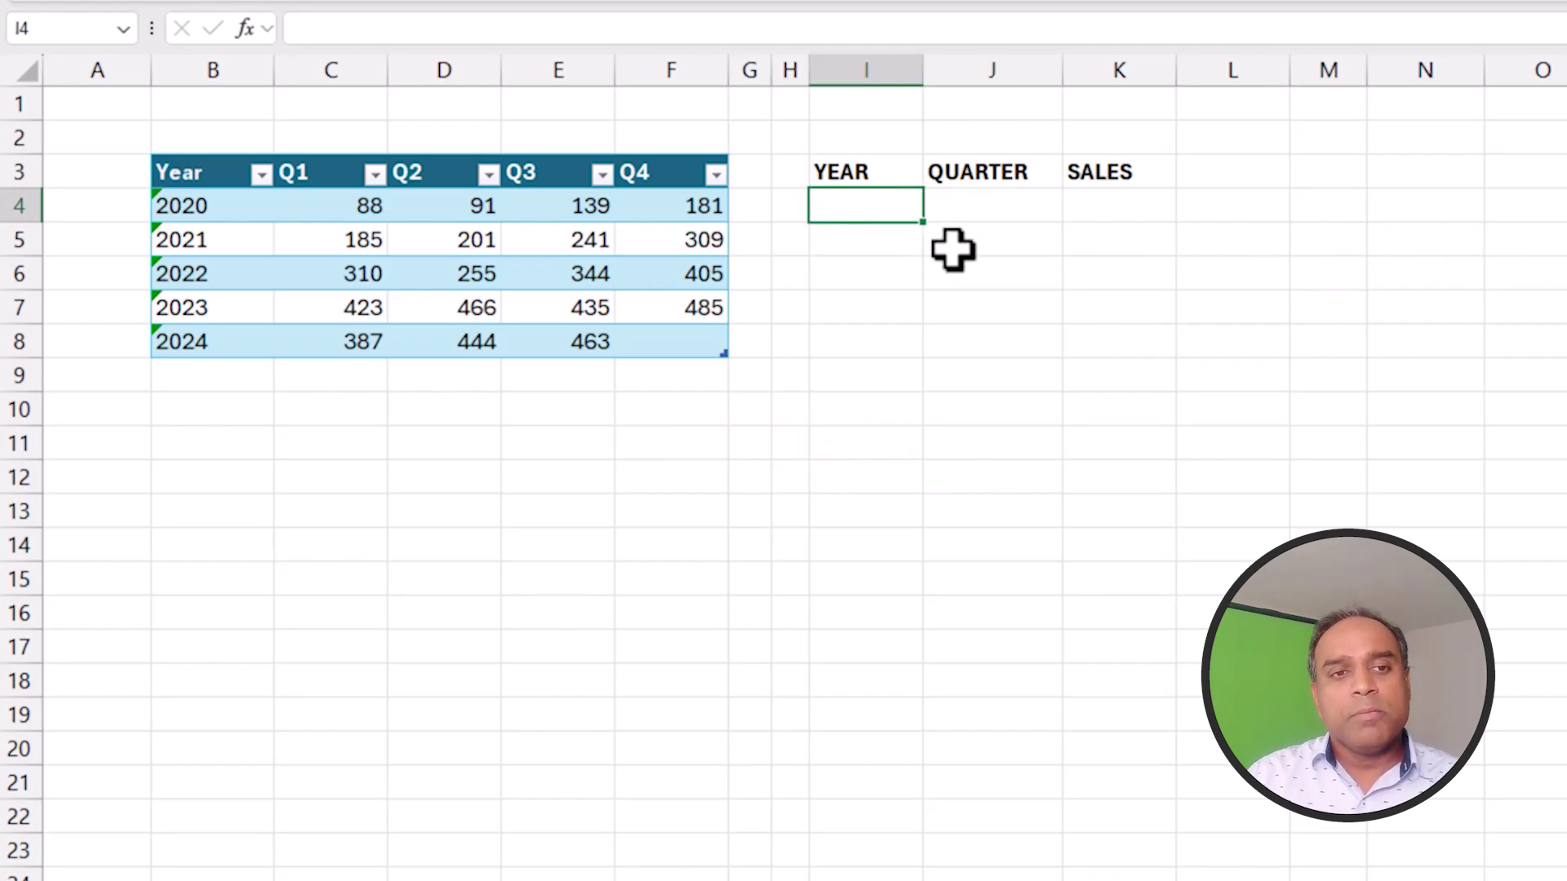
drag(213, 174, 633, 336)
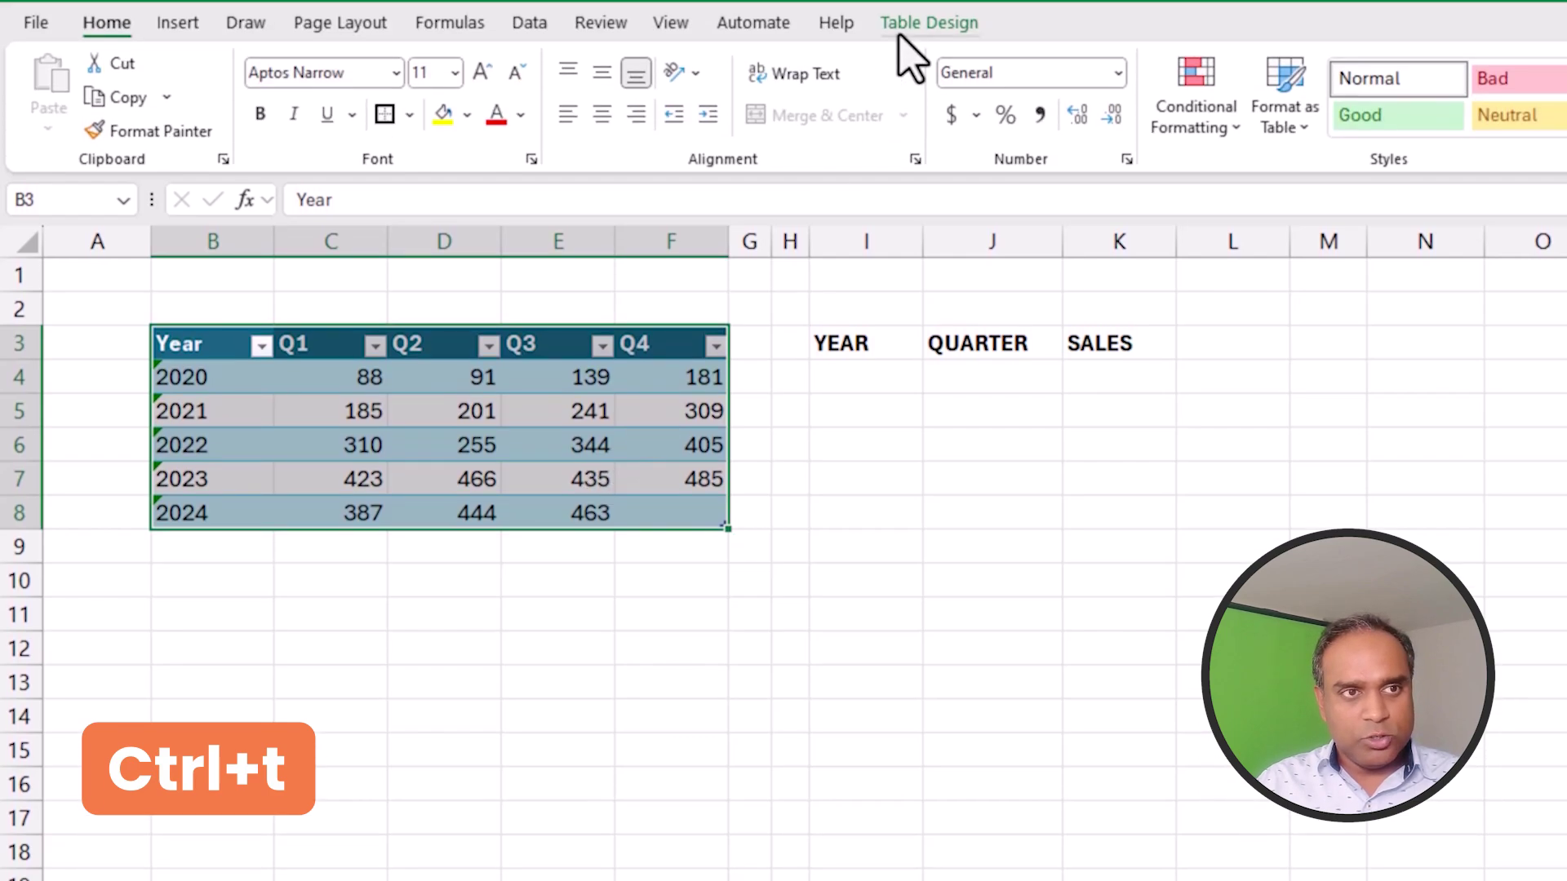
click(899, 36)
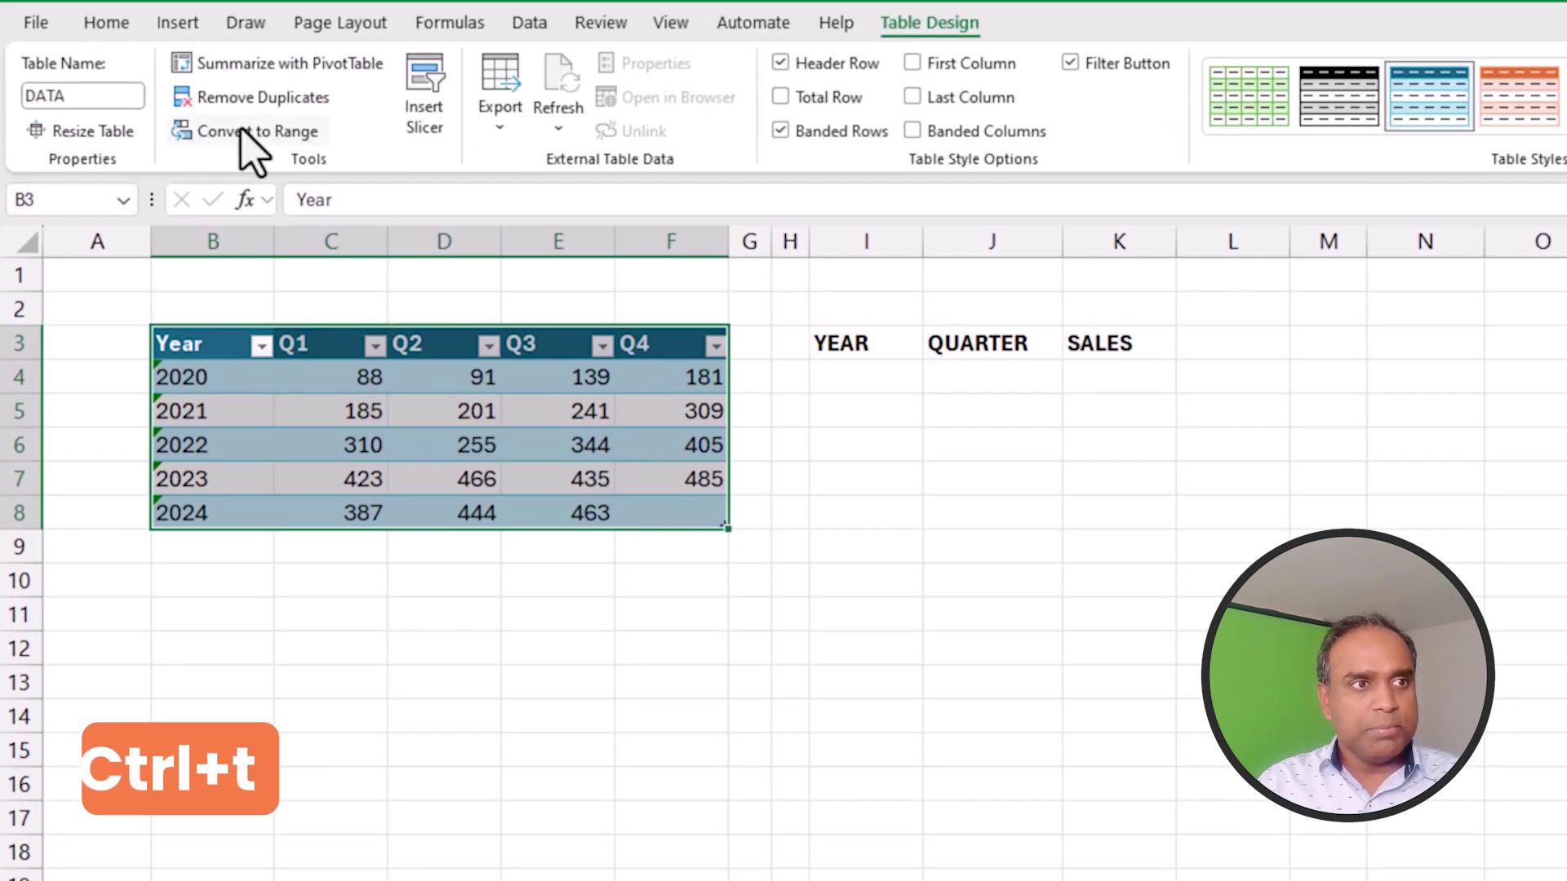
double_click(126, 95)
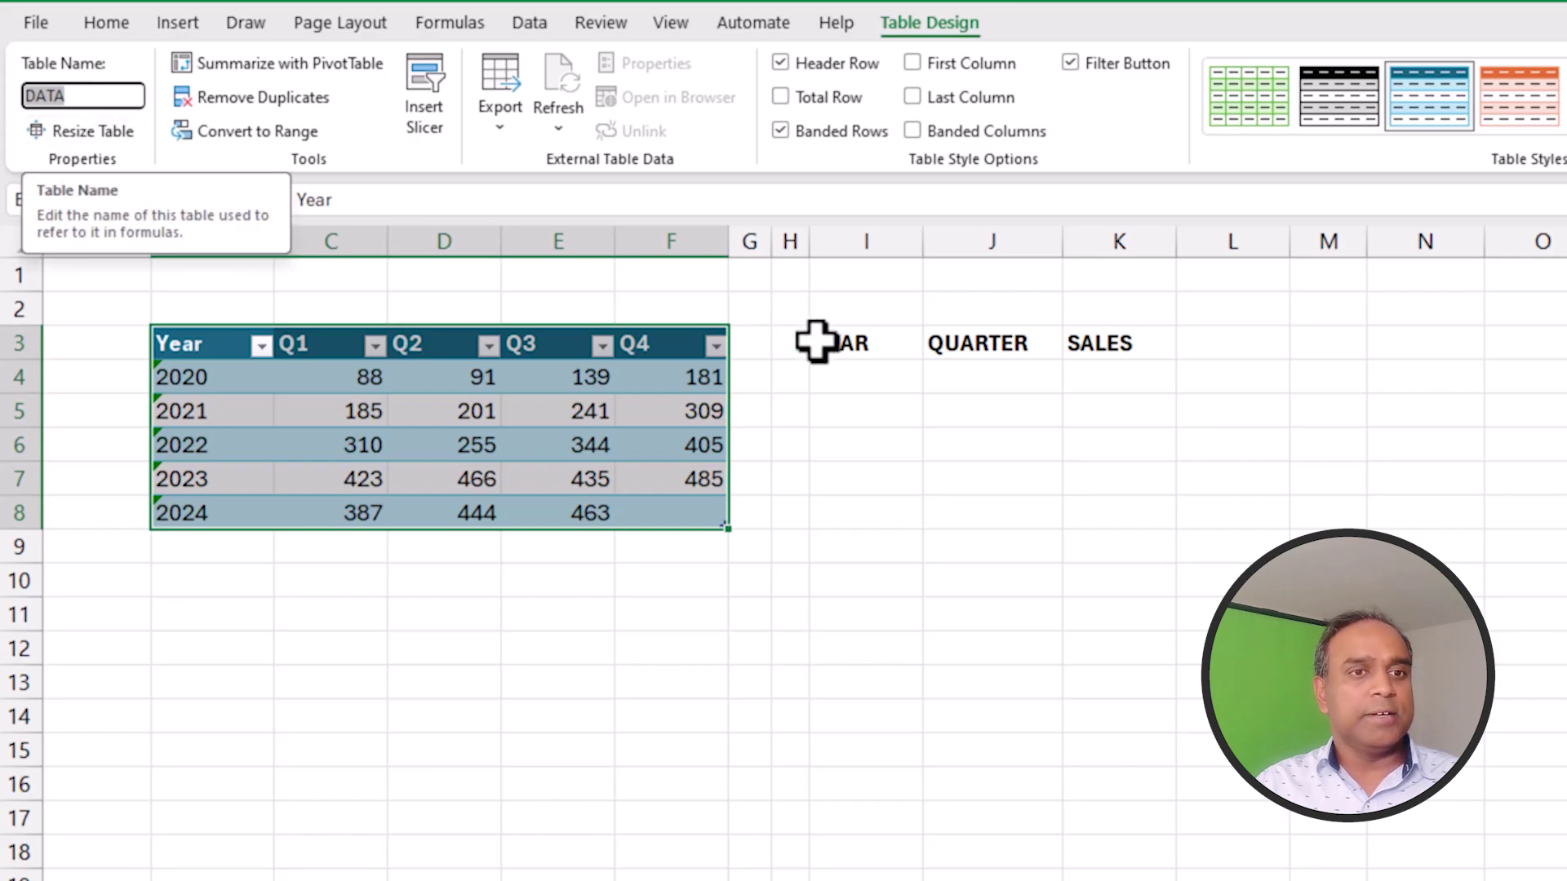
click(886, 384)
text(=)
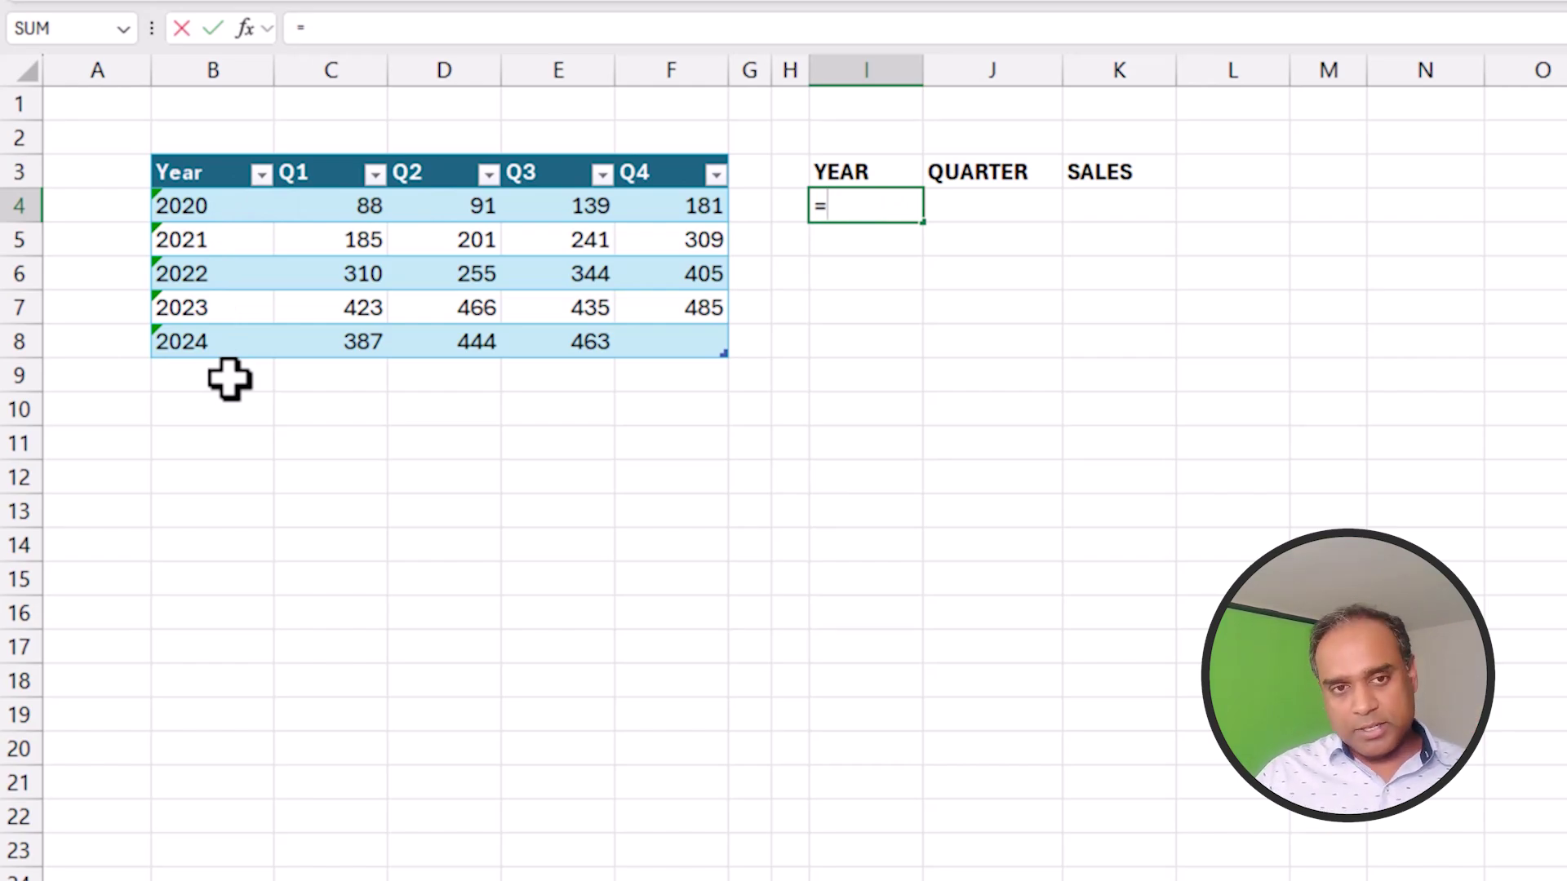
- Enter =SEQUENCE(4,,1,0) in I4 to spill four 1s, then walk through its rows, start and step arguments
text(sequ)
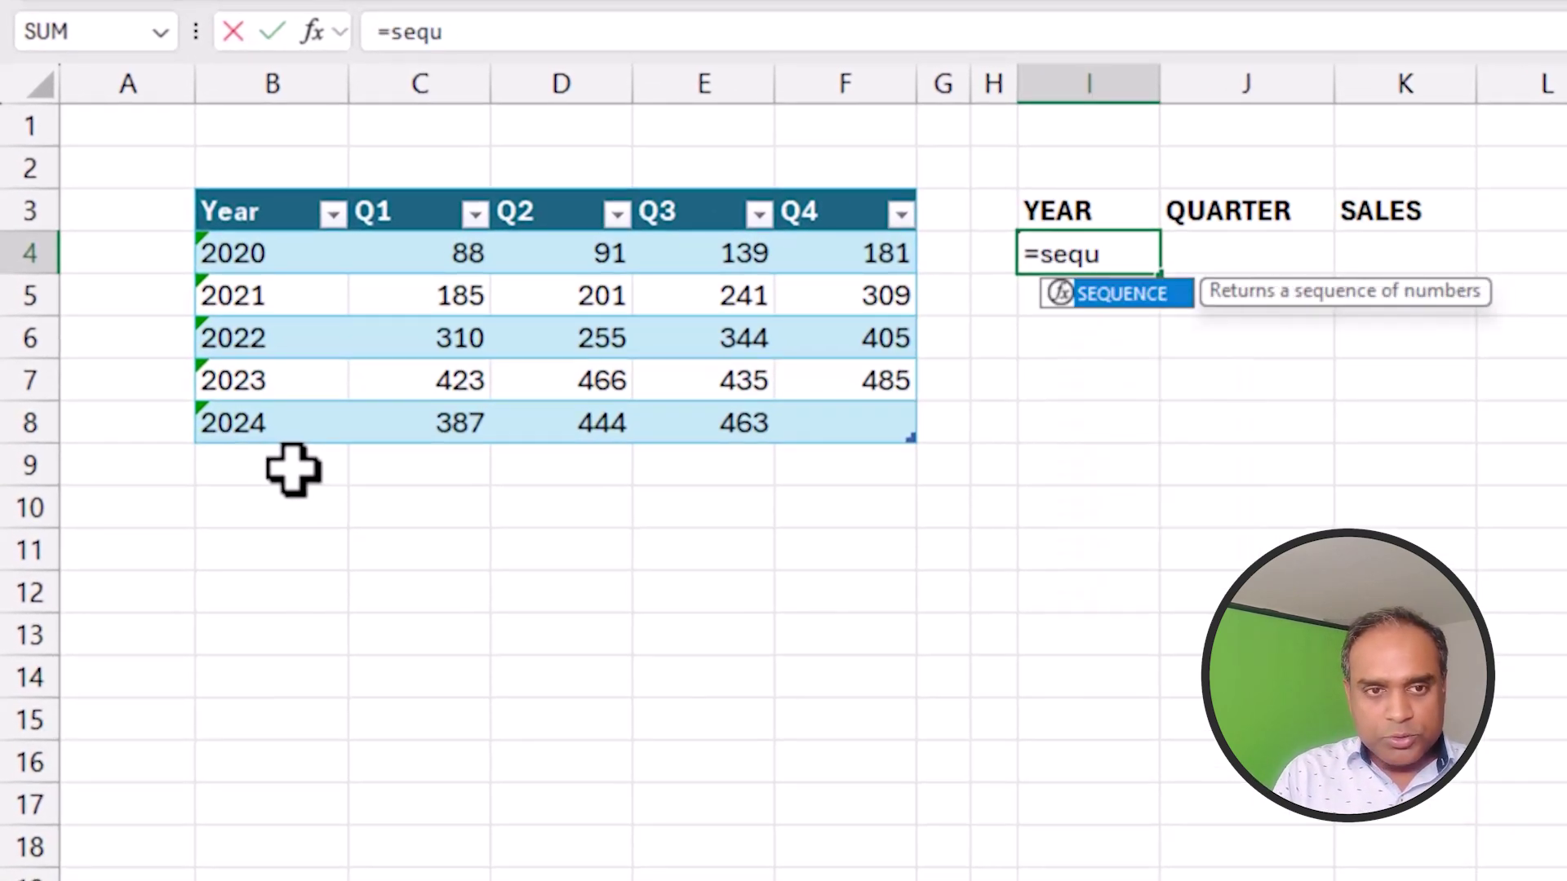
text(ence(4,,1,0))
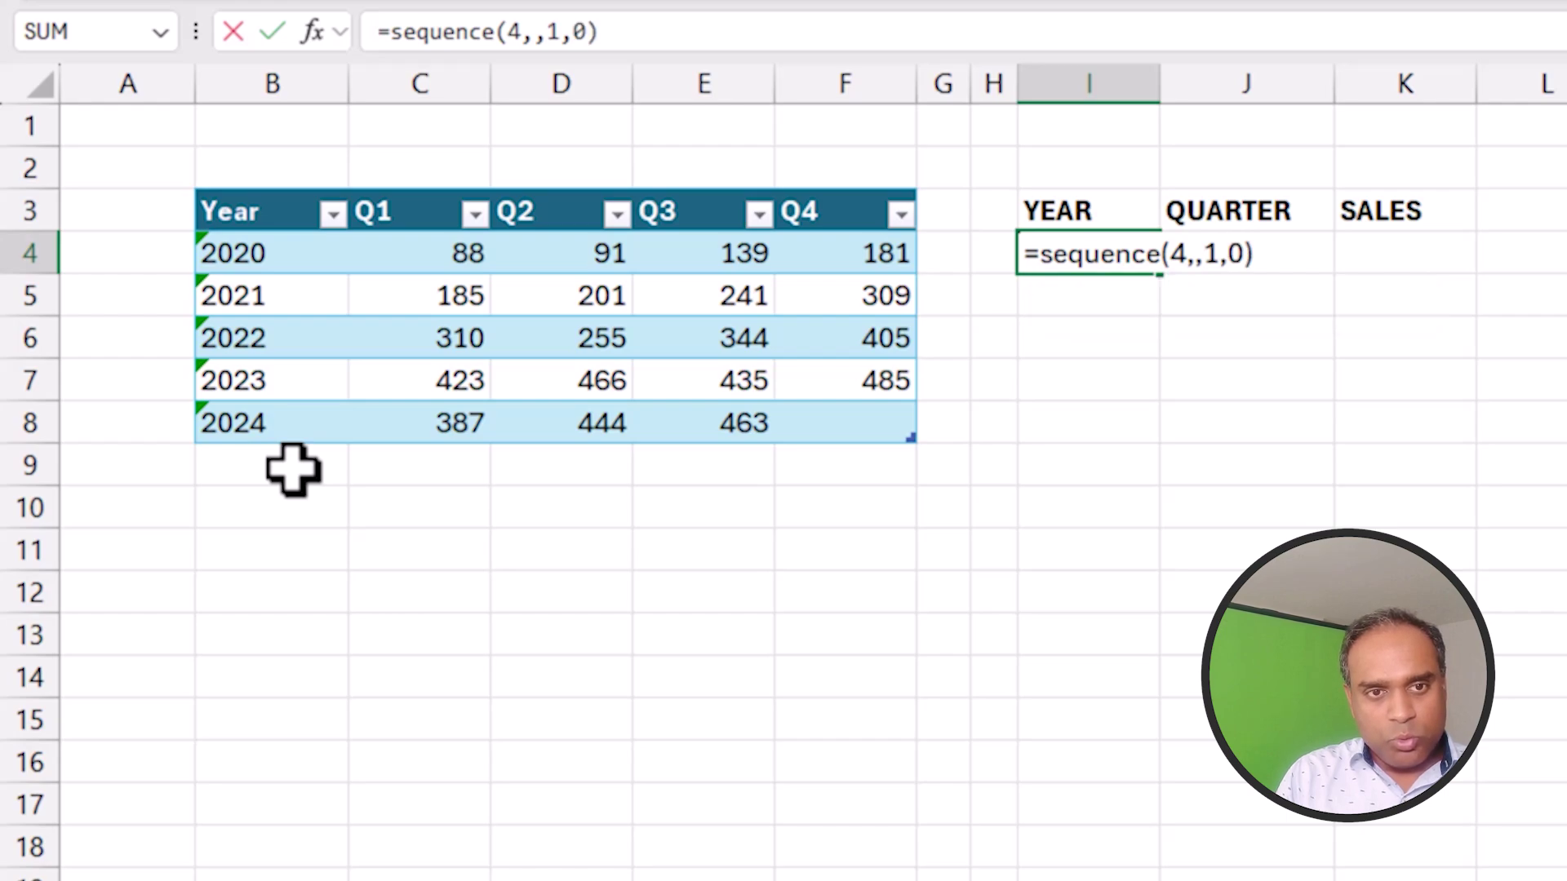
key(Return)
key(Up)
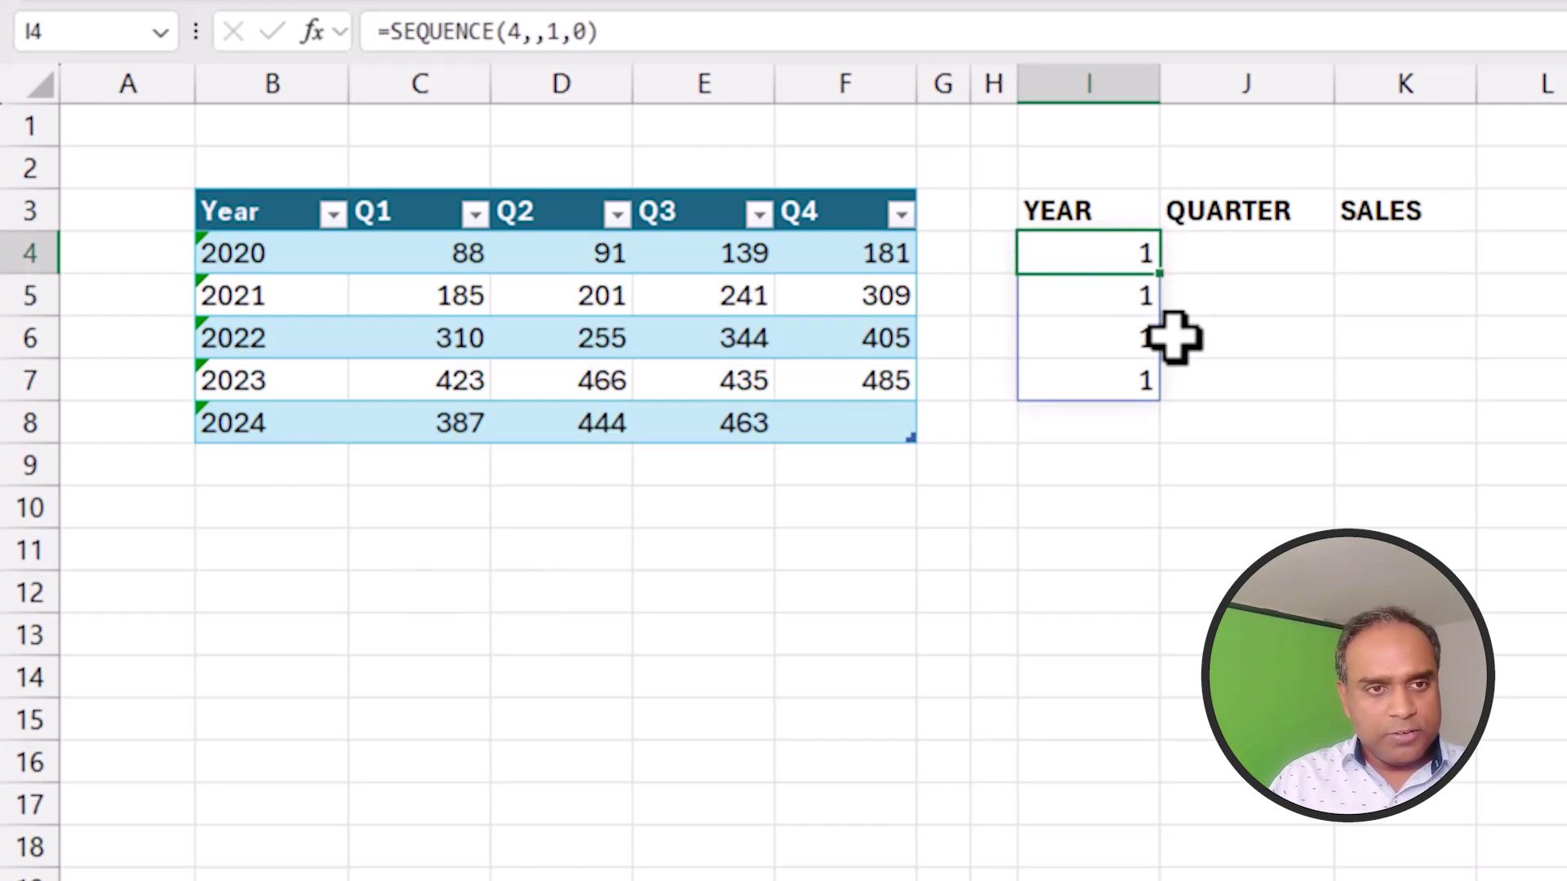
click(541, 35)
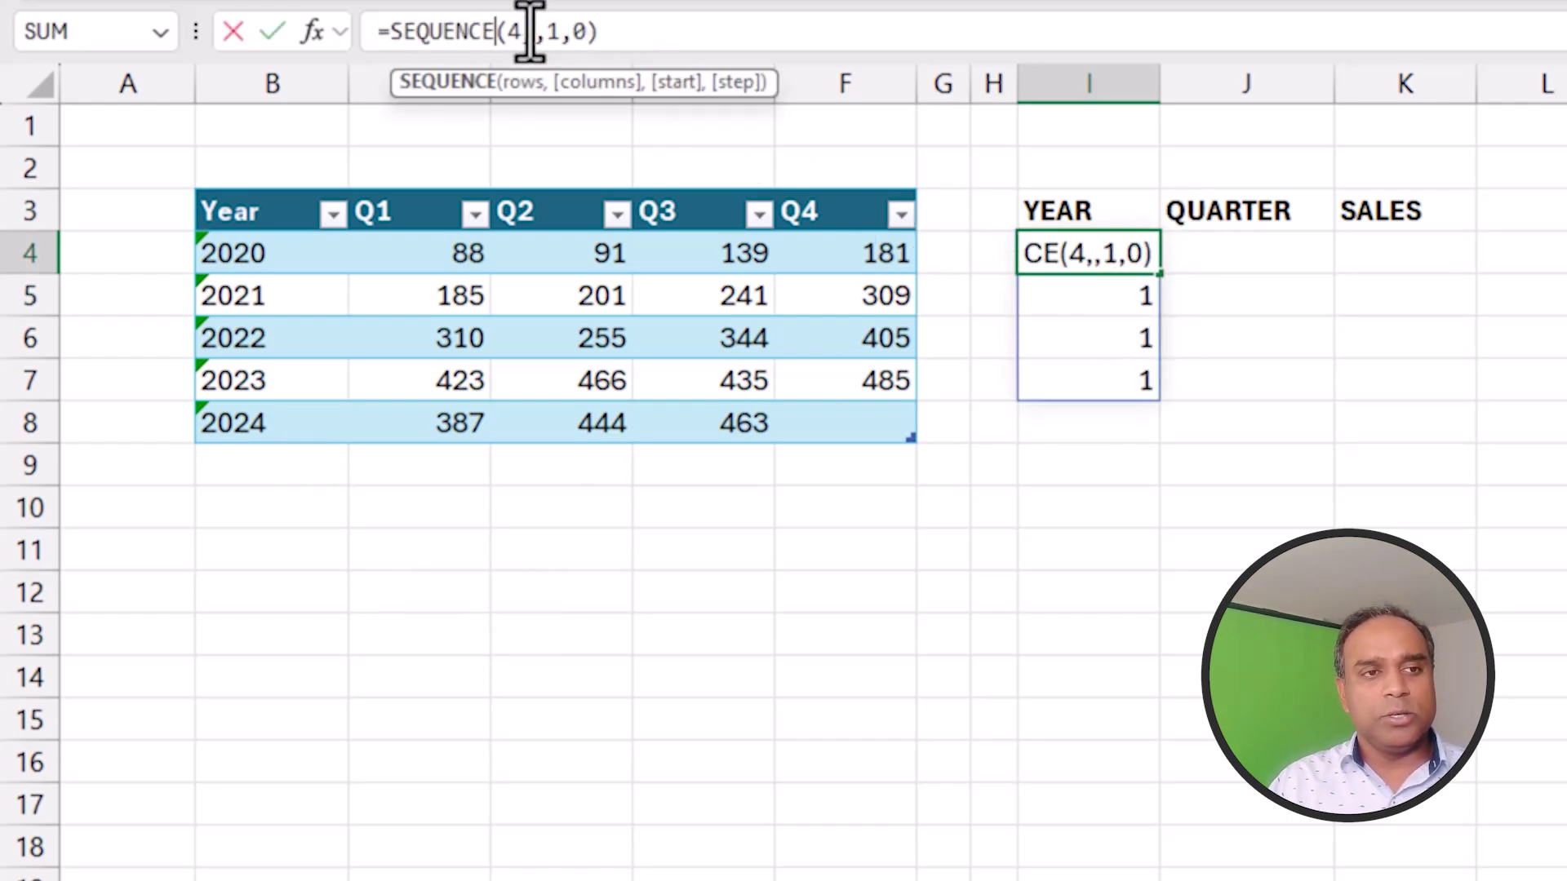
key(Left)
click(551, 33)
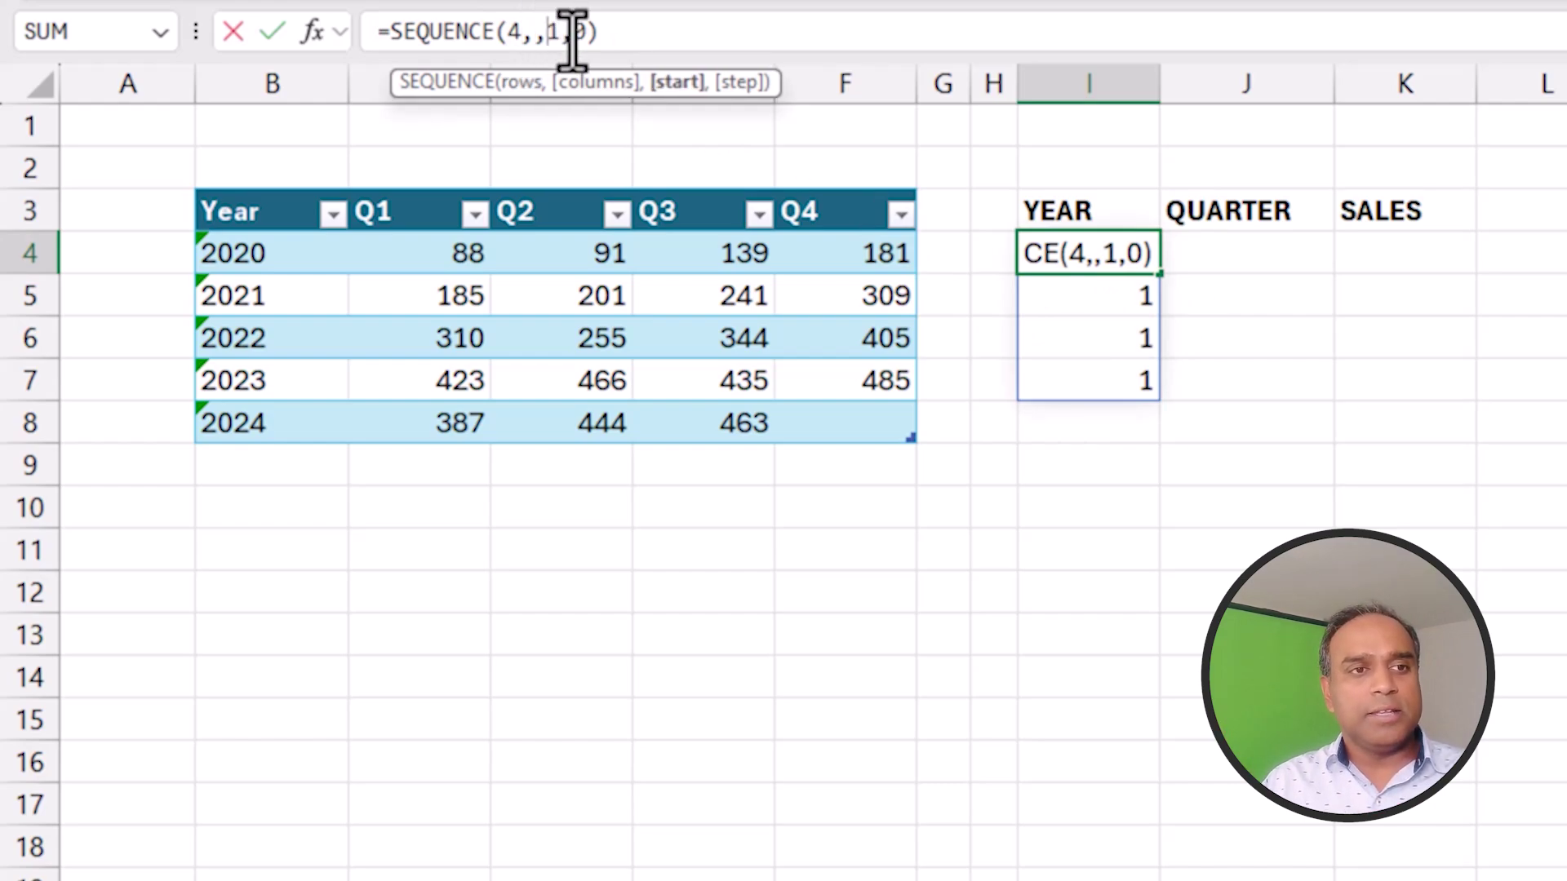
key(Right)
key(Right)
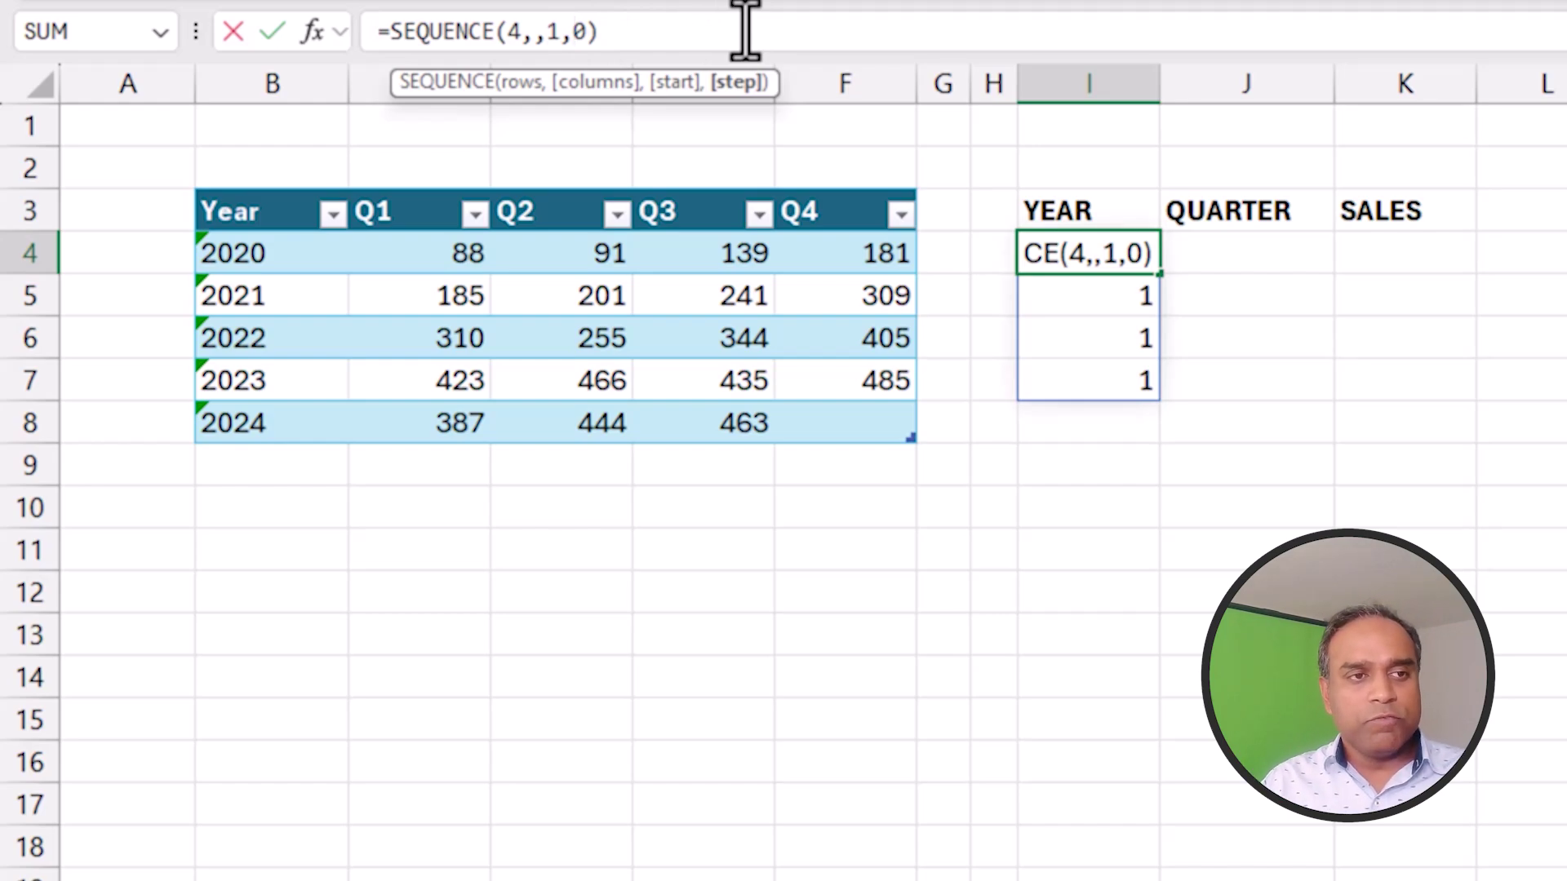
- Wrap the I4 formula into =CHOOSECOLS(DATA[Year],SEQUENCE(4,,1,0)) to repeat years across four columns
key(Return)
click(1085, 253)
click(394, 31)
text(CHOOSECOLS)
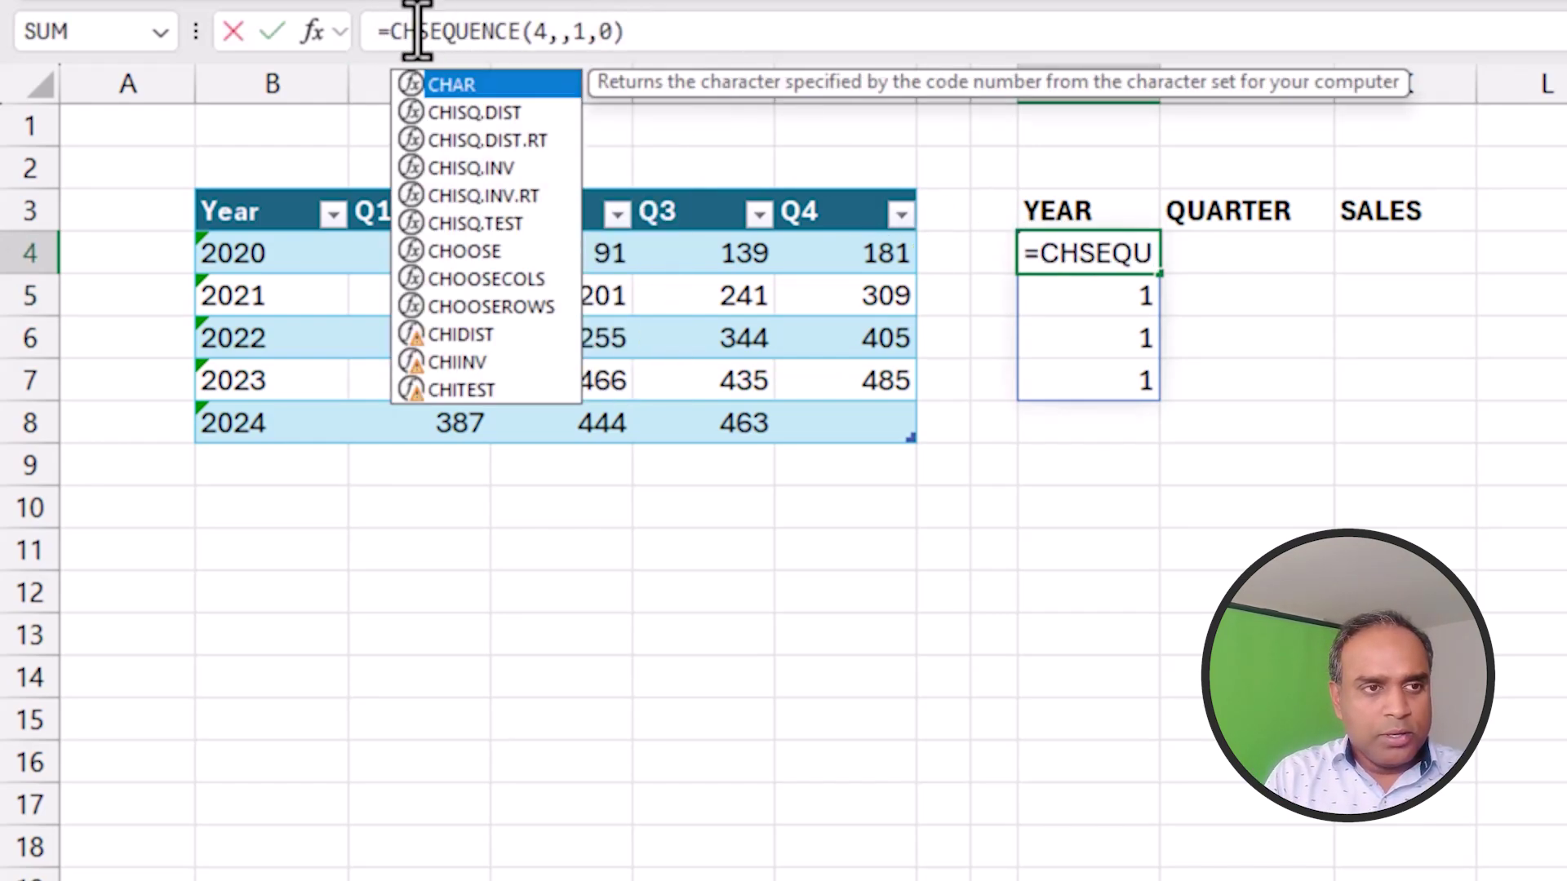
text(()
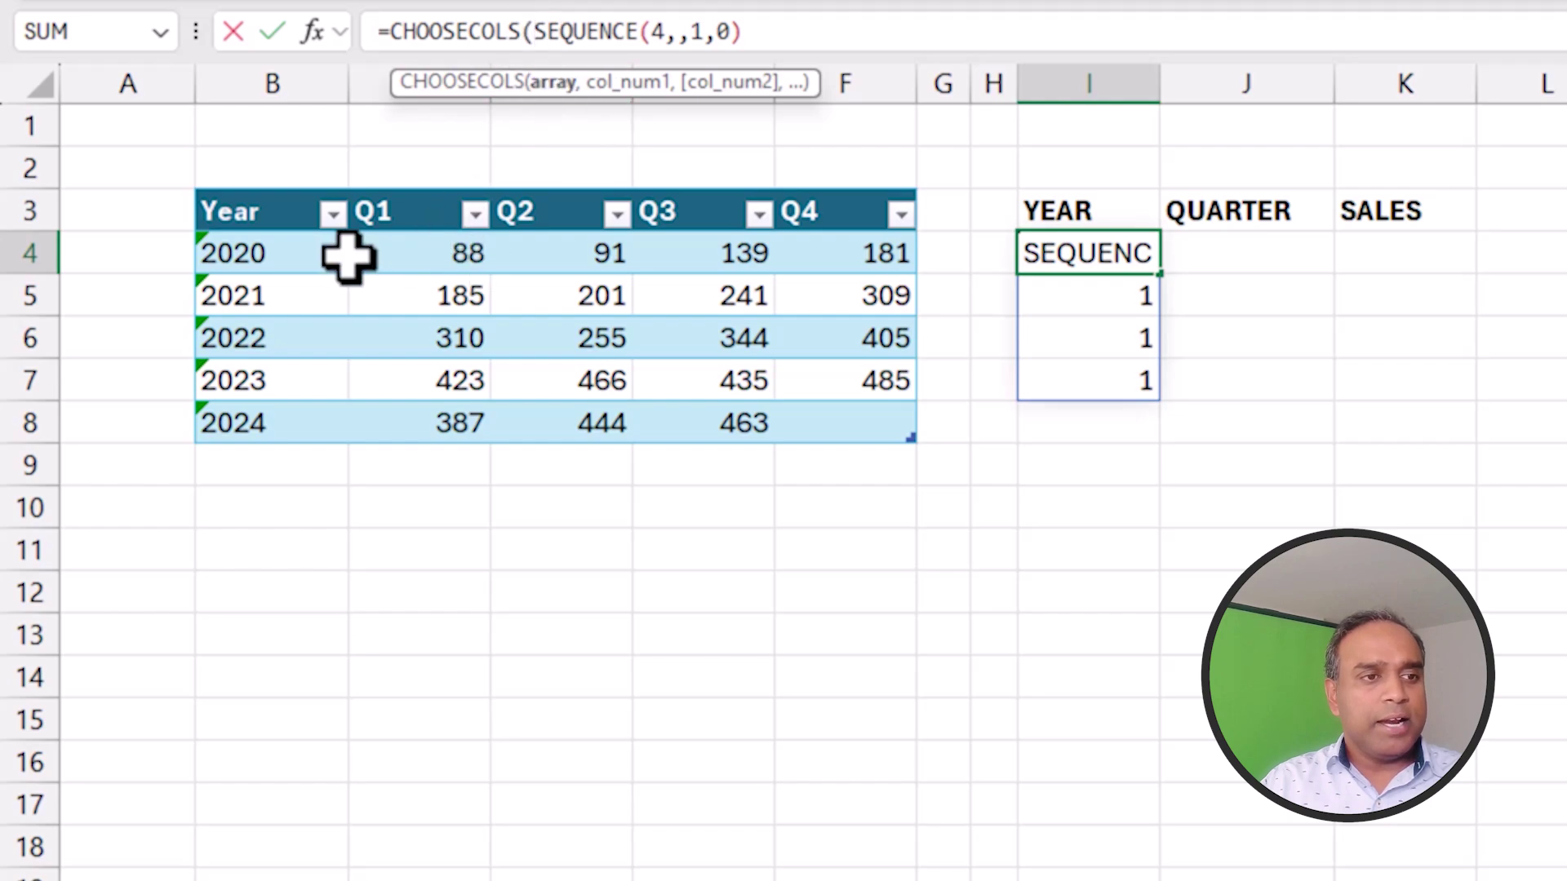
drag(297, 252, 292, 406)
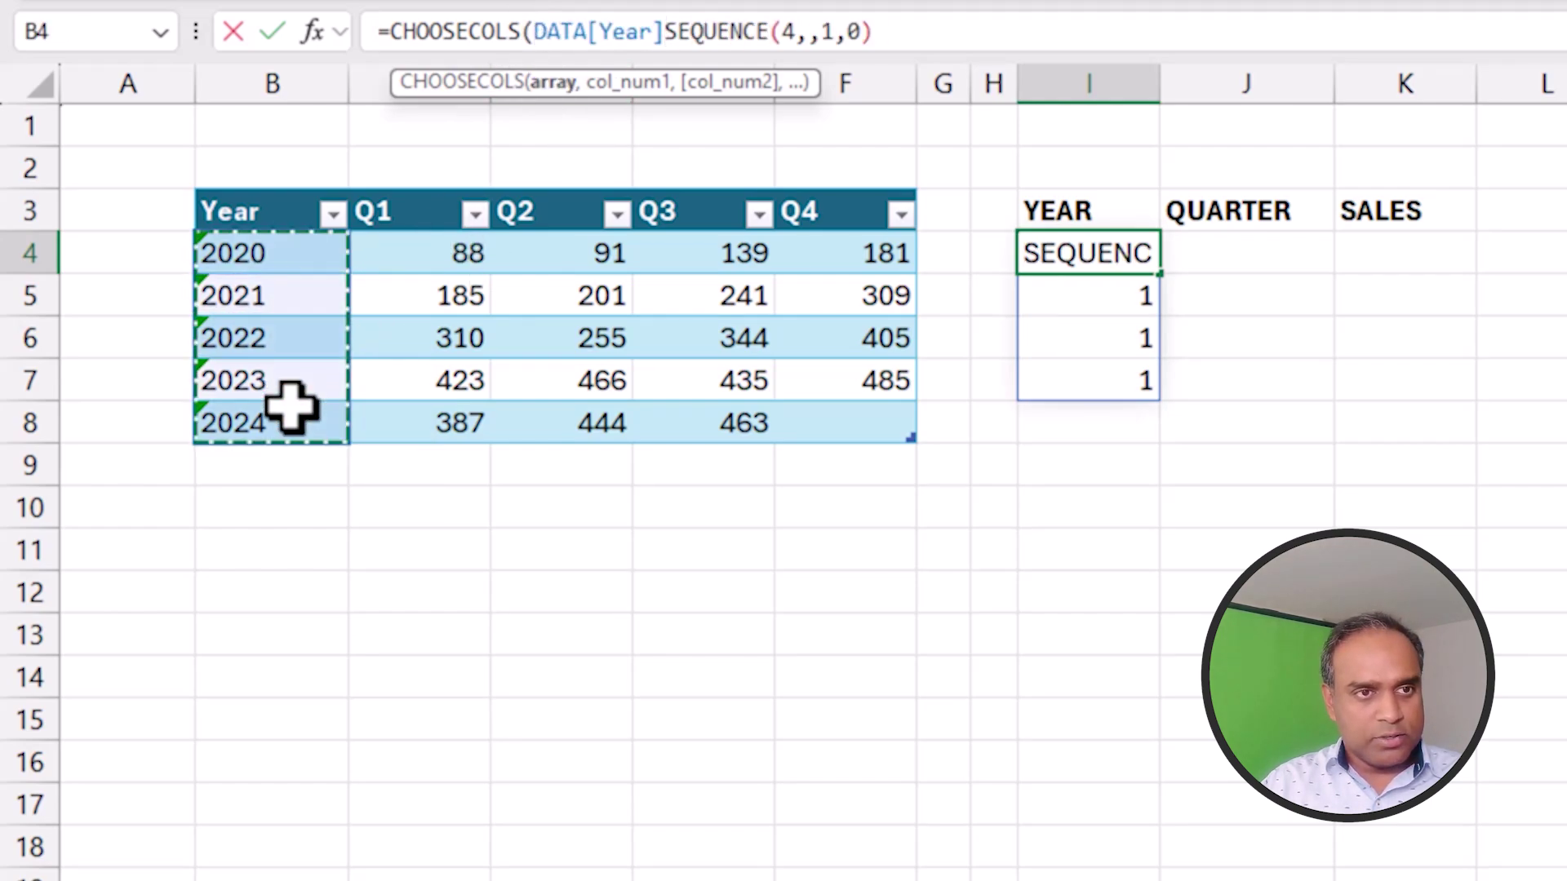
text(,)
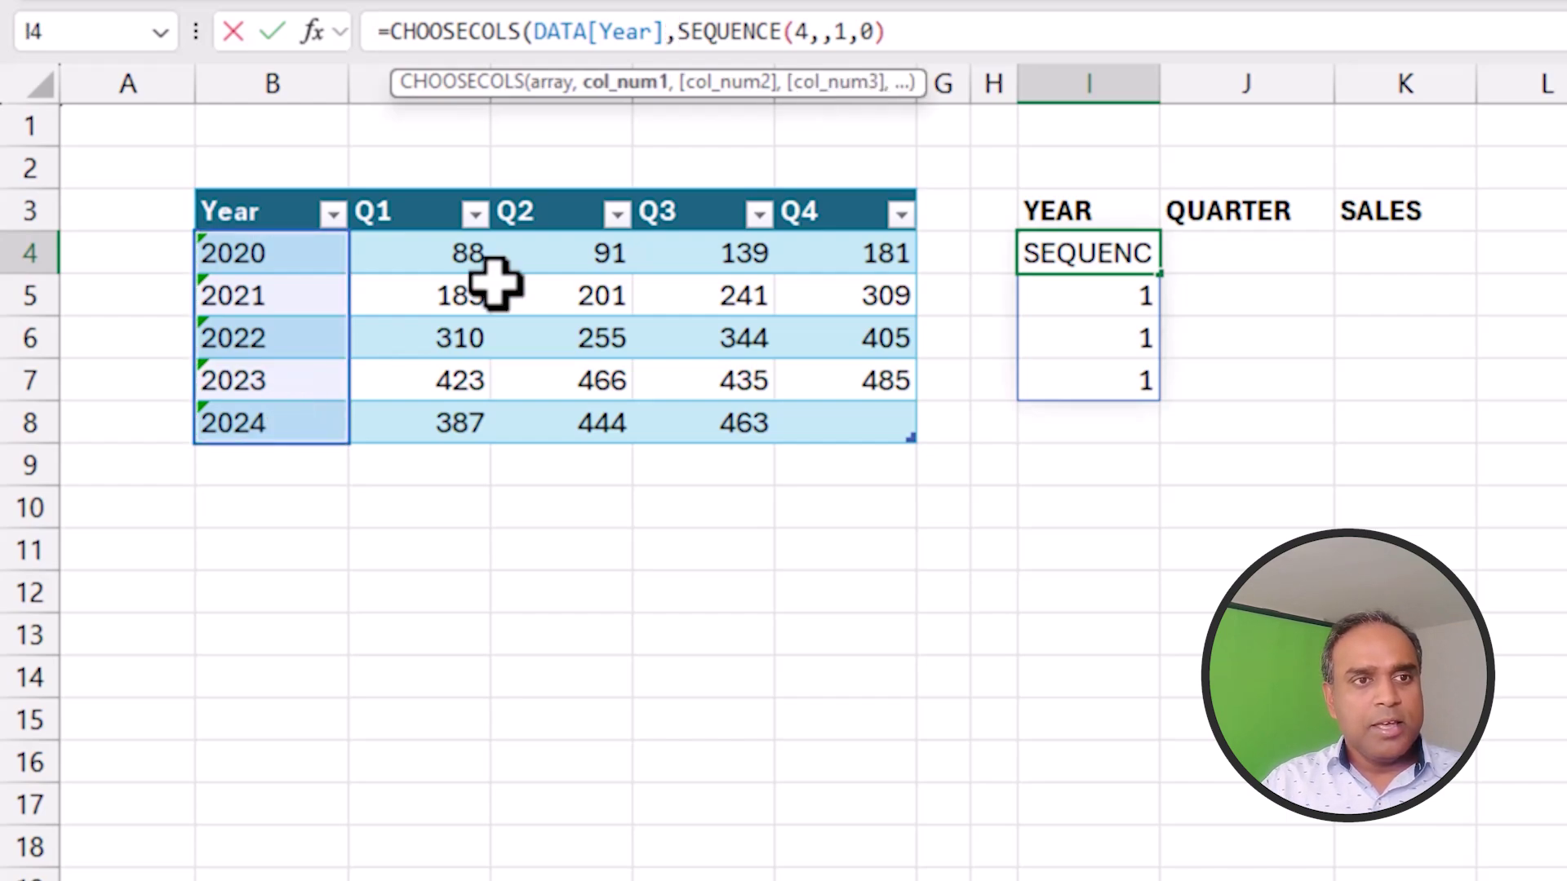
click(955, 33)
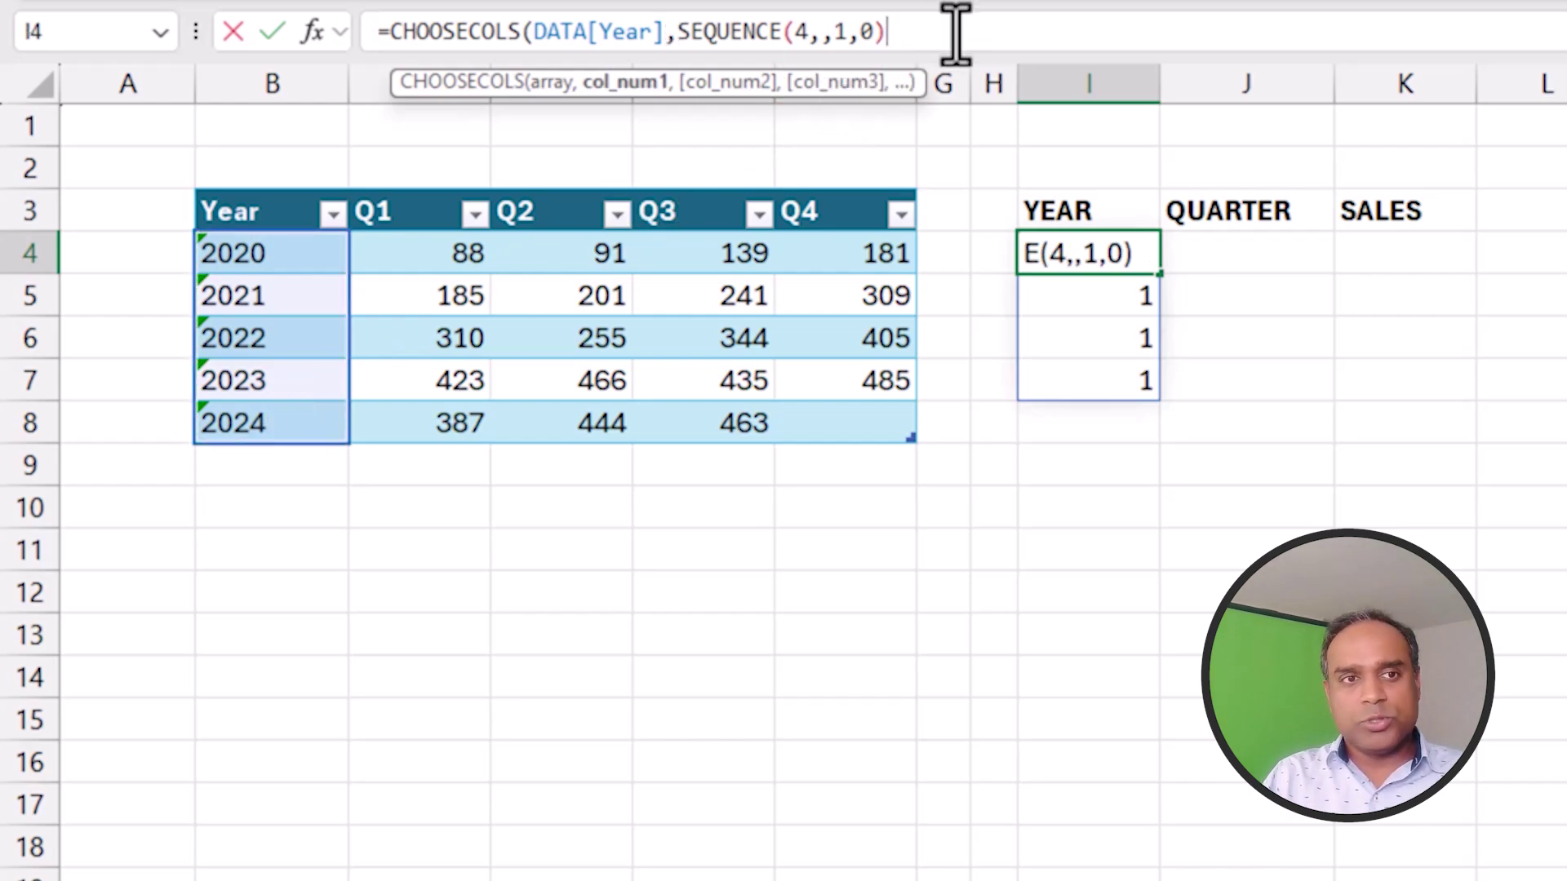
text())
key(Return)
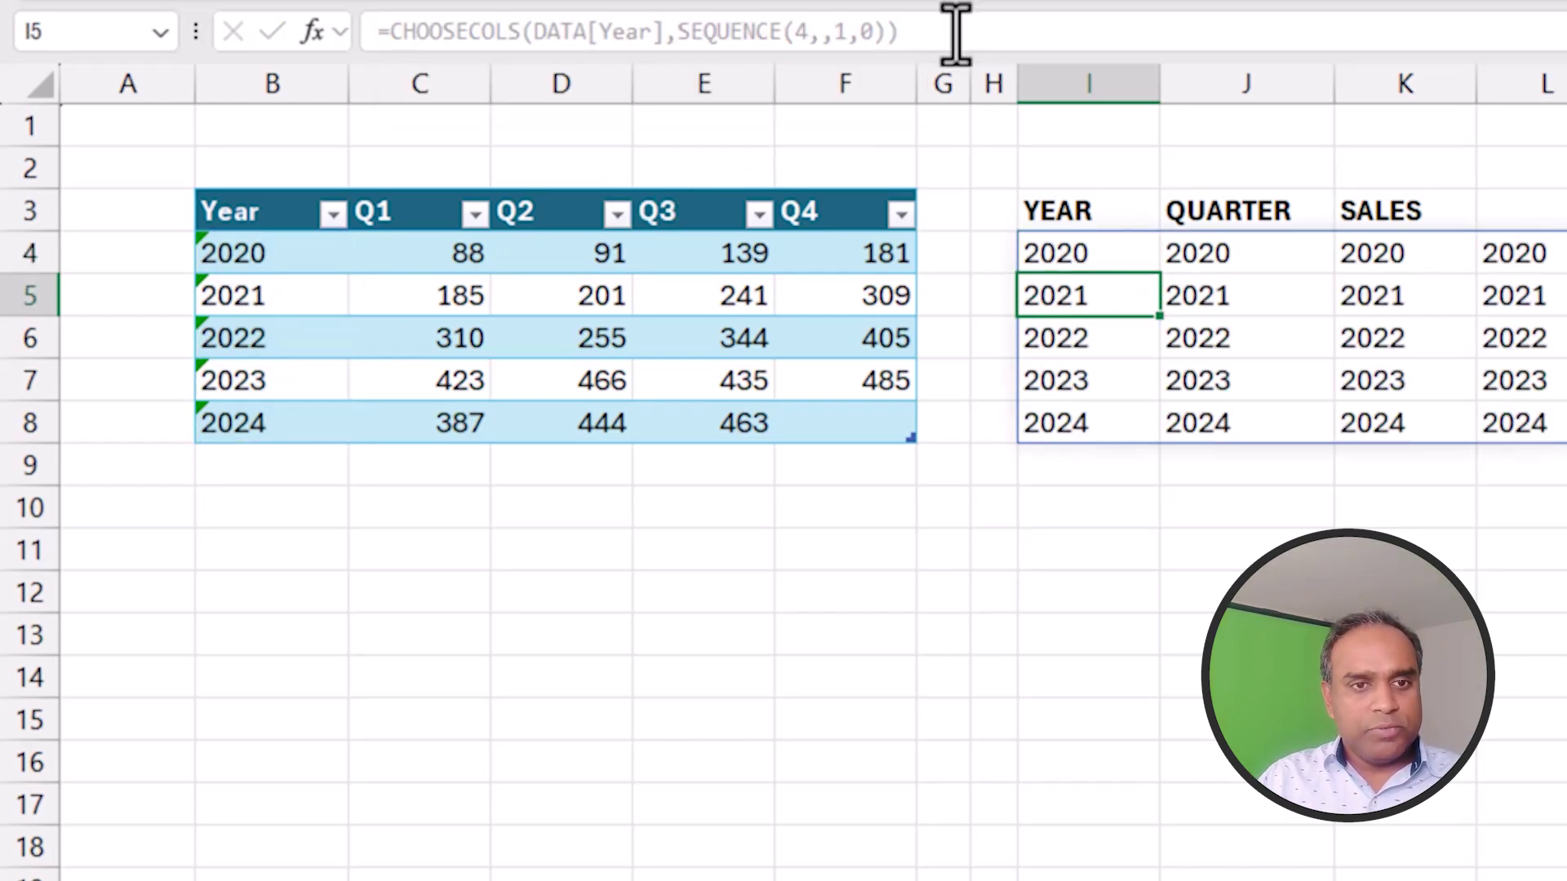
- Highlight the DATA[Year] and SEQUENCE(4,,1,0) parts of the formula, then select years I4:I8
key(Up)
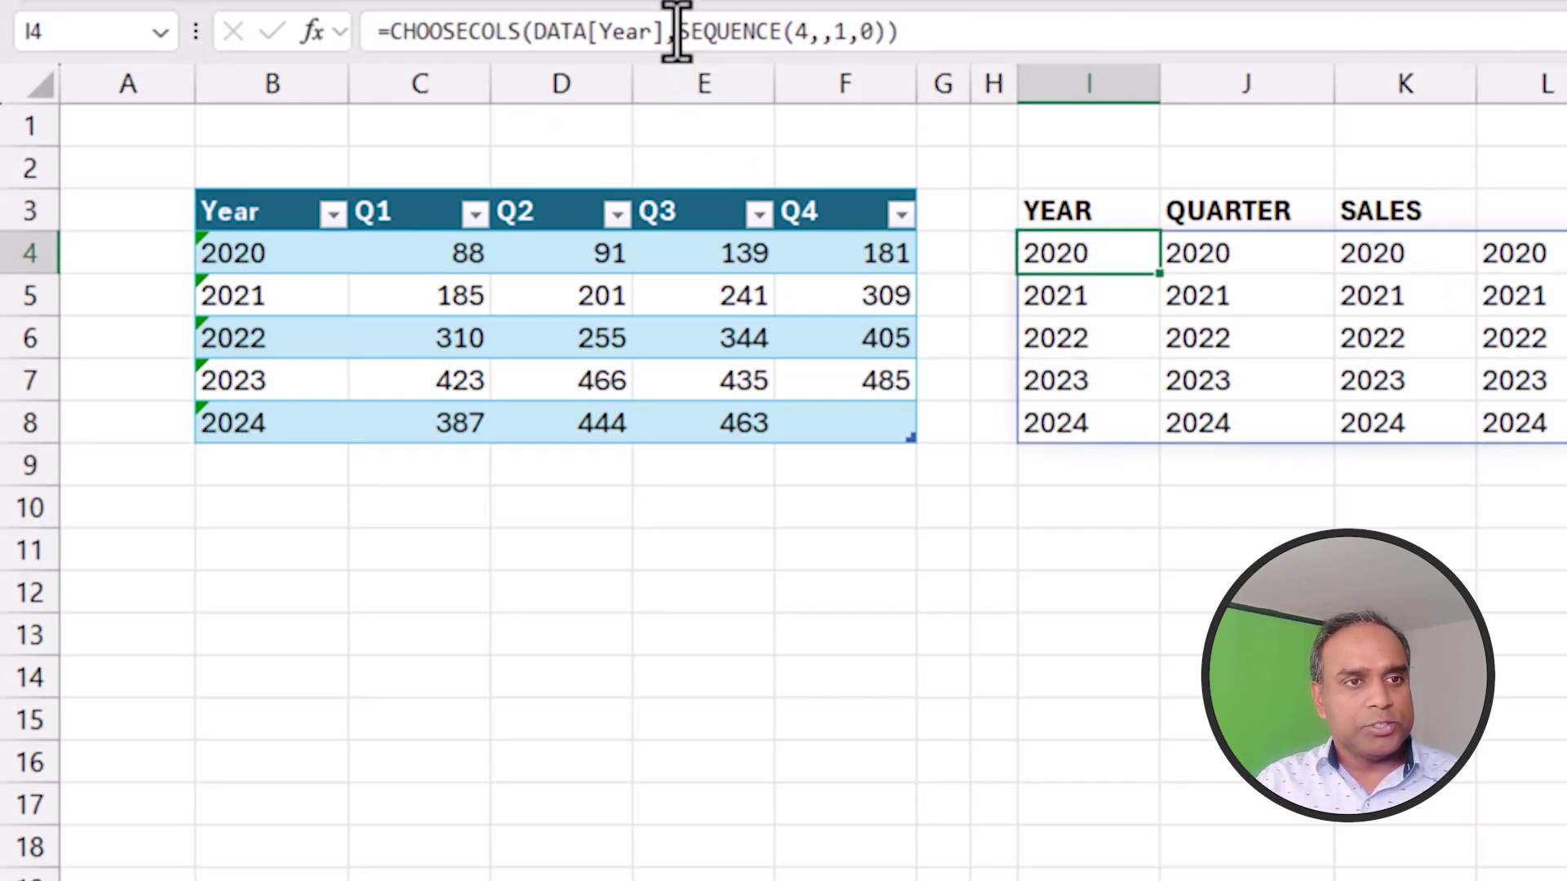
drag(653, 32, 531, 33)
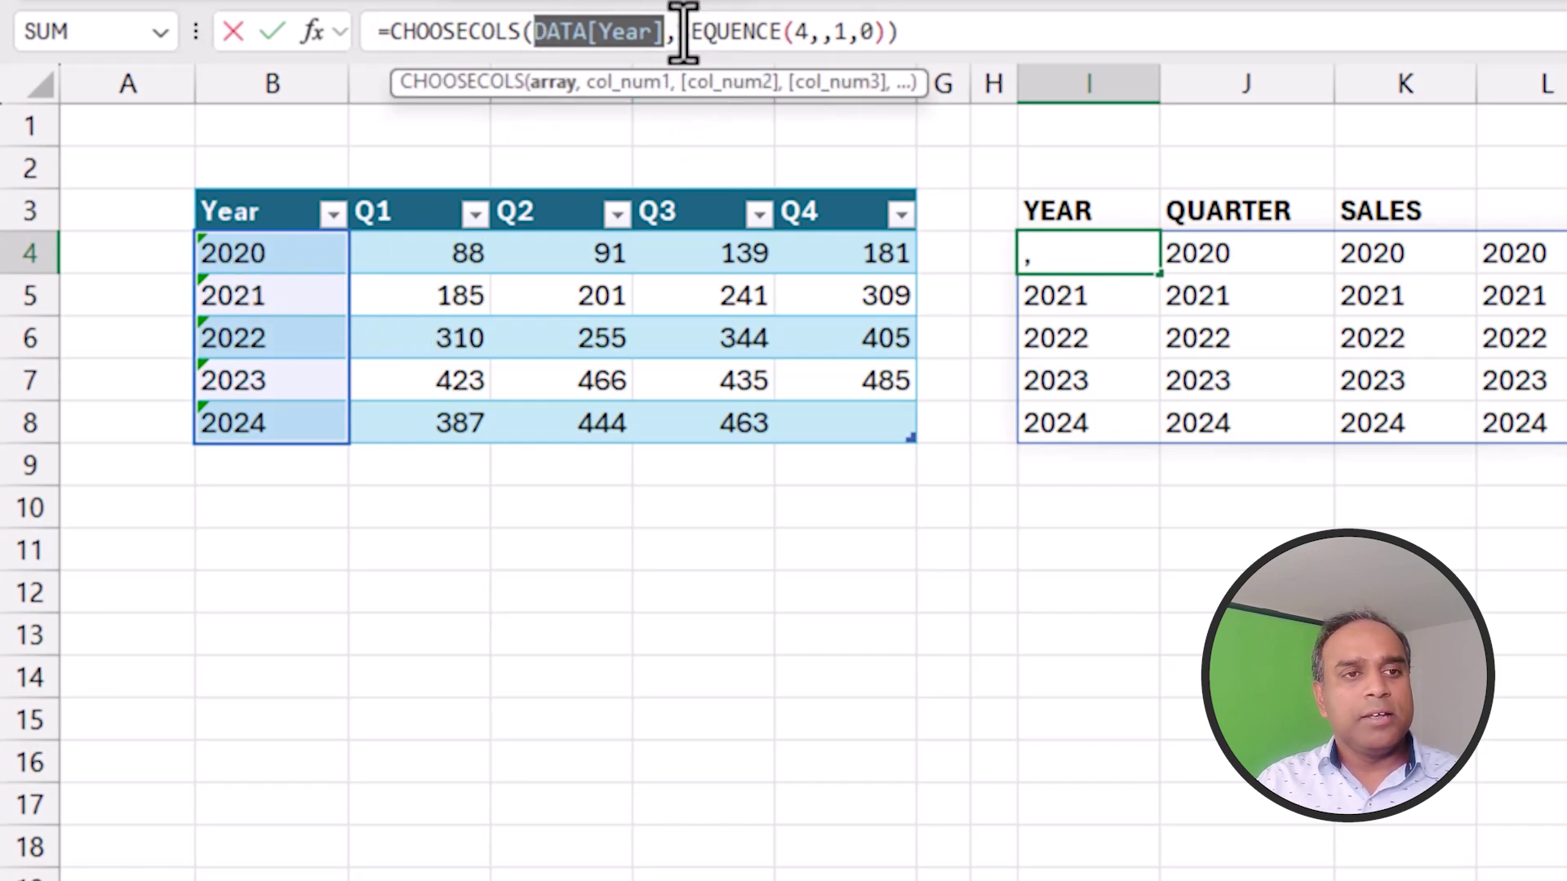
drag(682, 33, 881, 32)
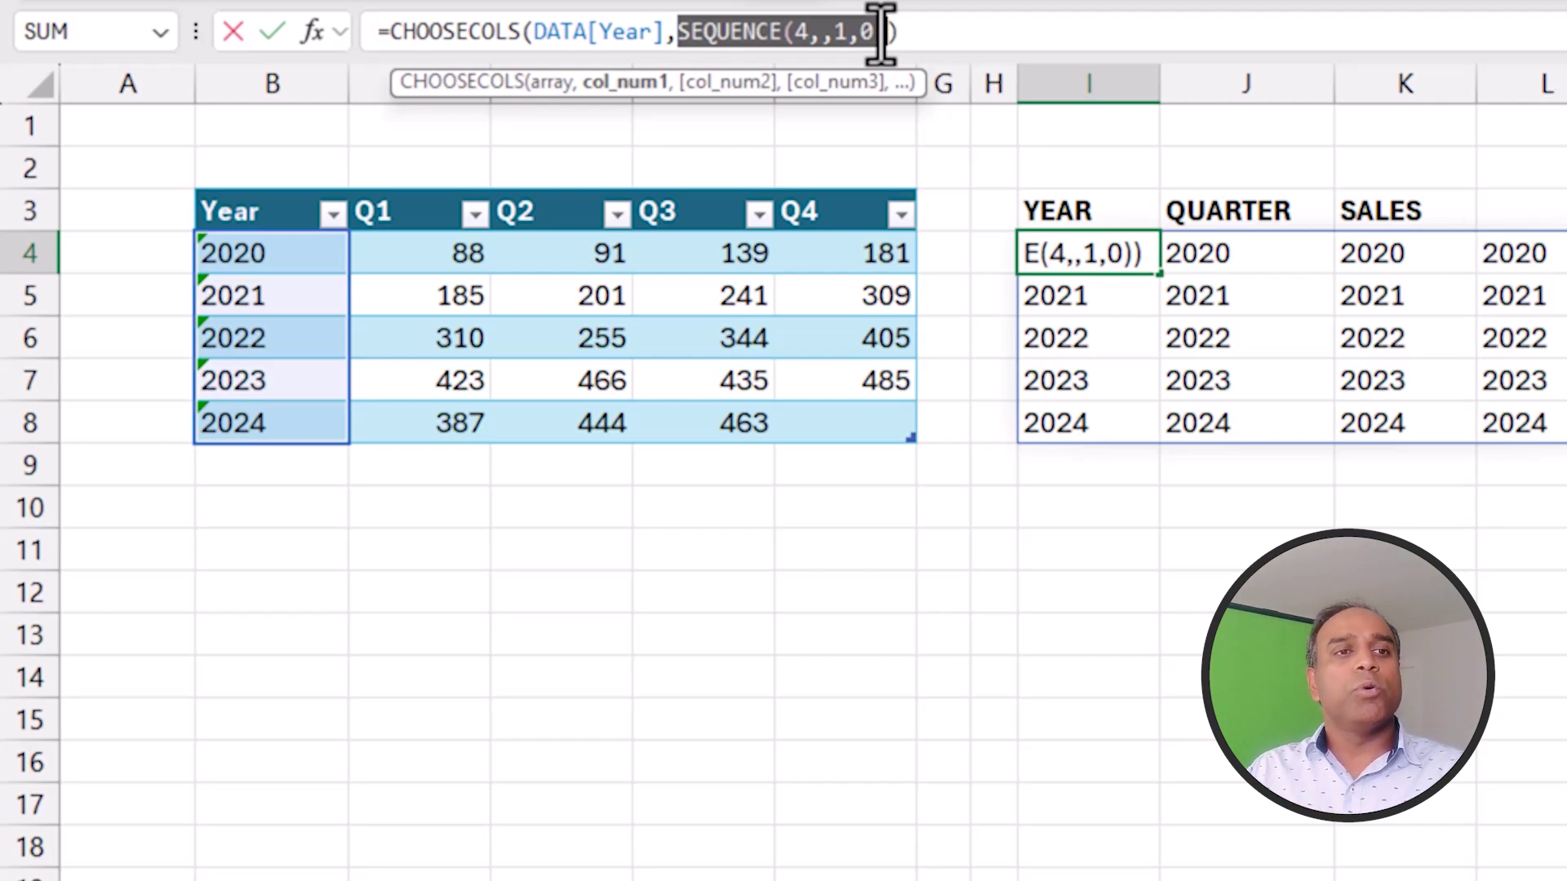
key(Escape)
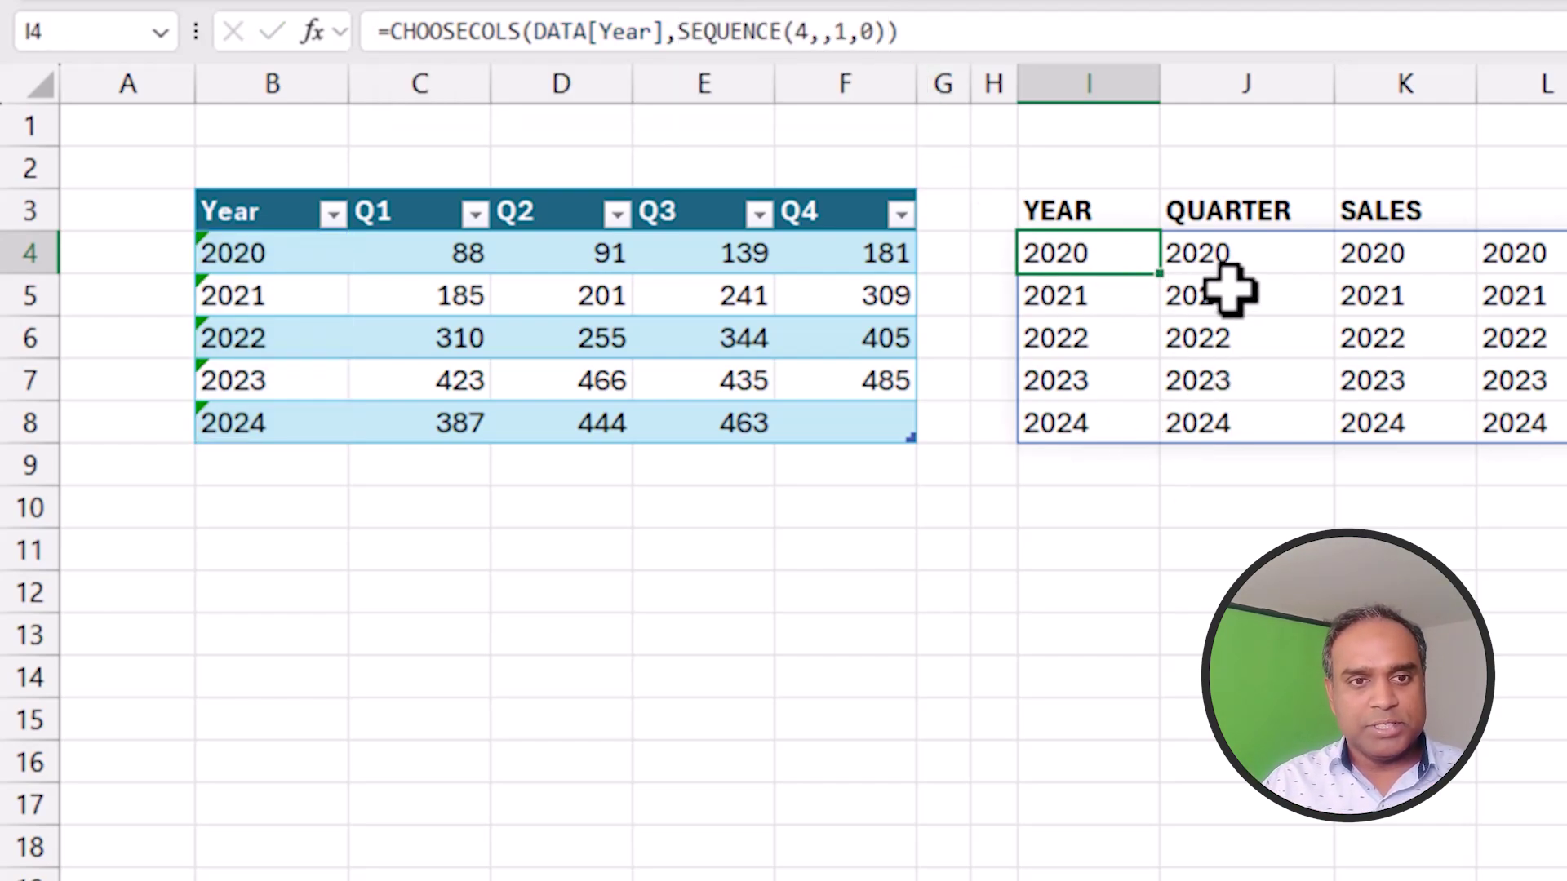
drag(1118, 283, 1130, 417)
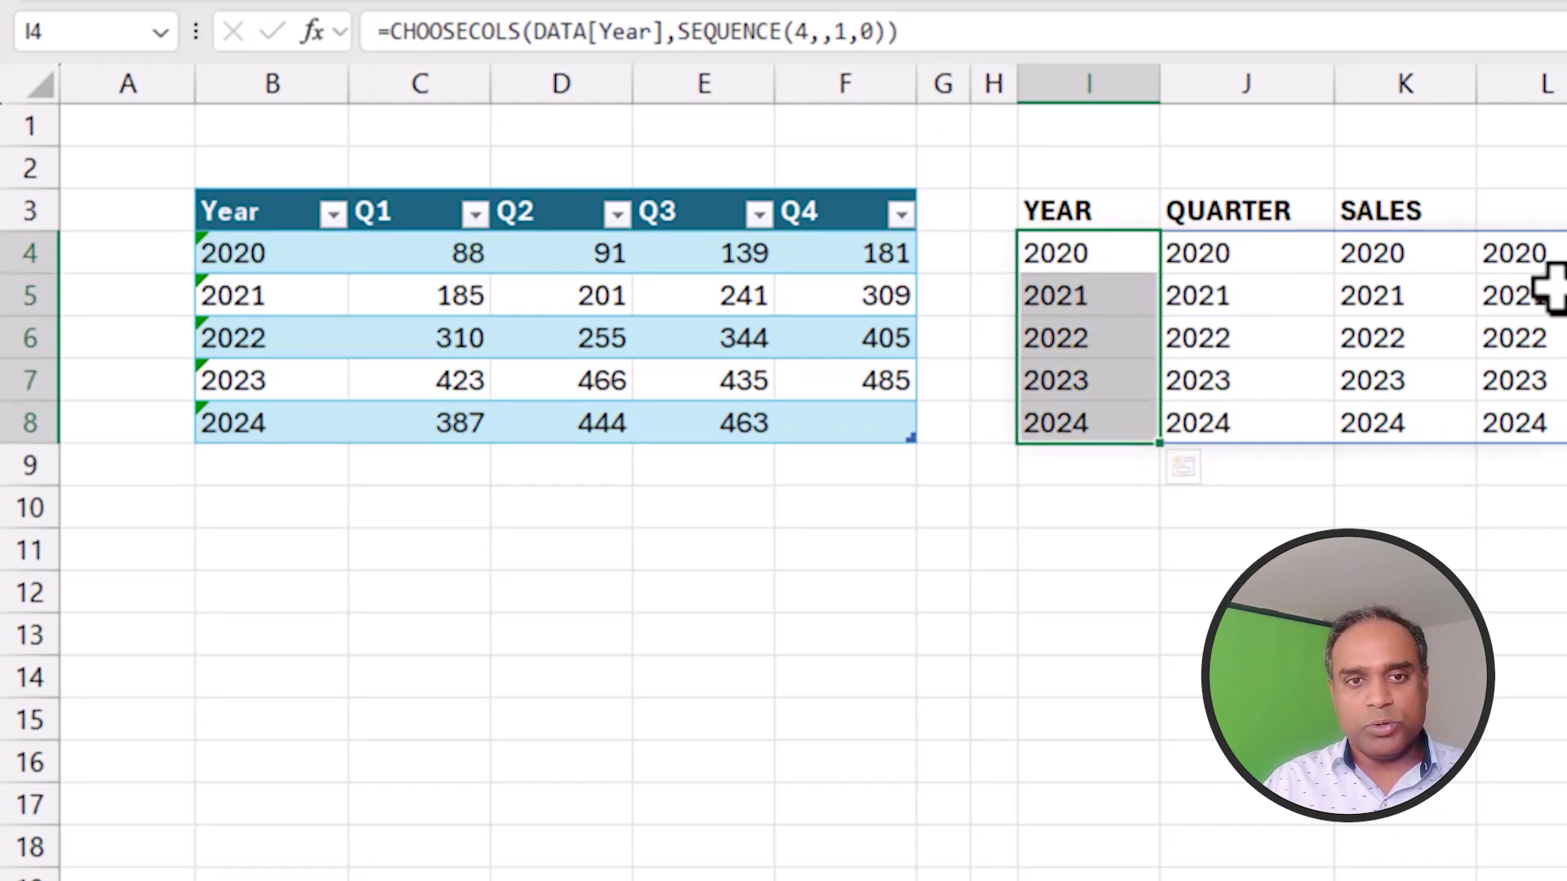
- Wrap the I4 formula in TOCOL so the years stack in a single column
click(1128, 256)
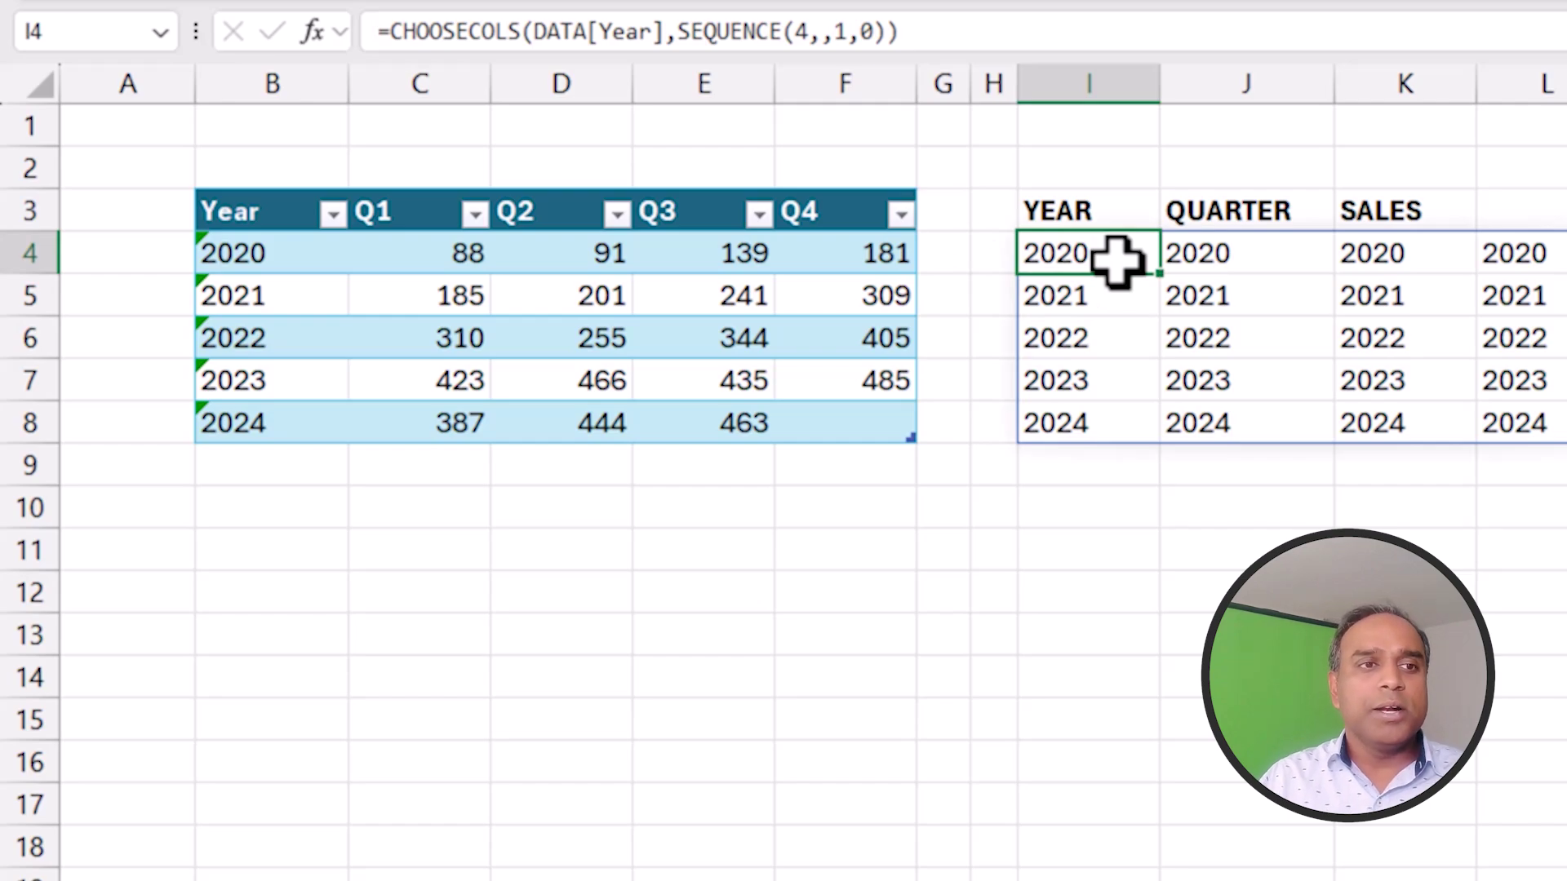
click(392, 33)
text(T)
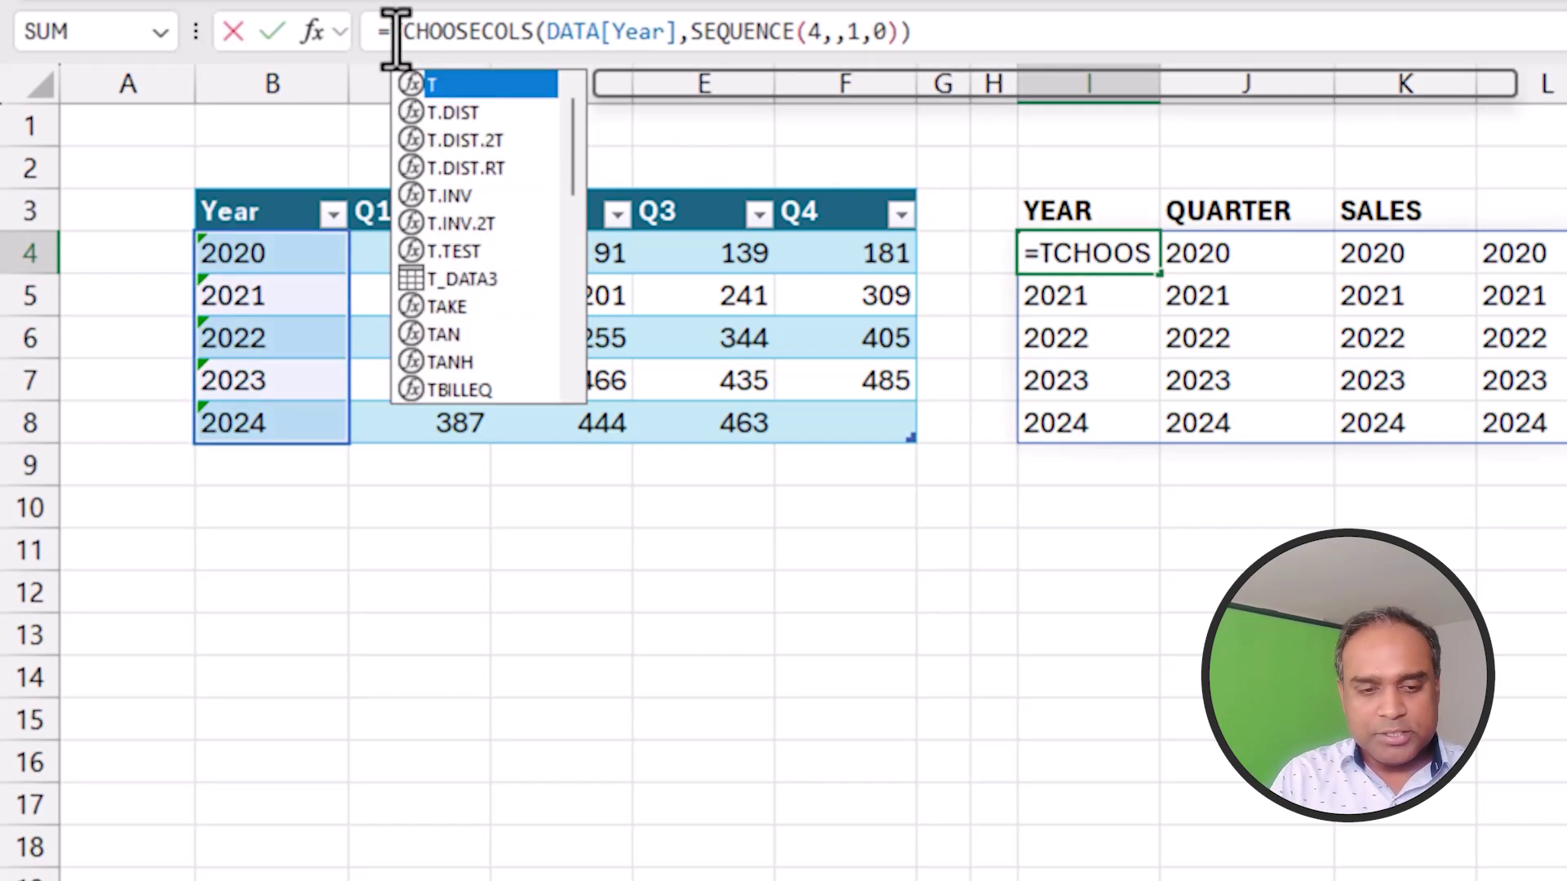
text(OCOL)
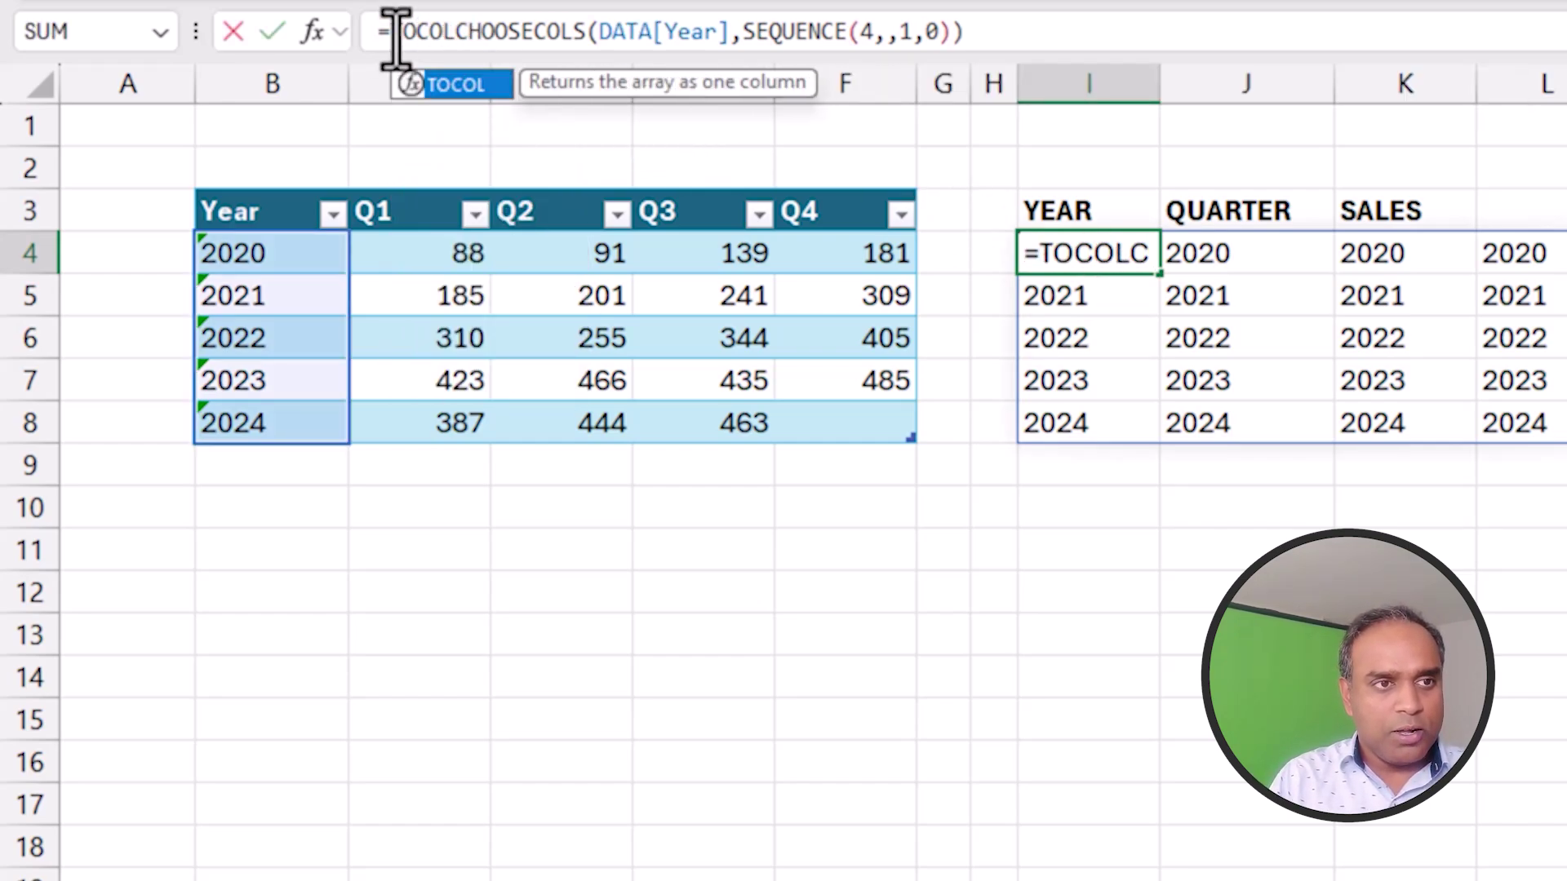
text(()
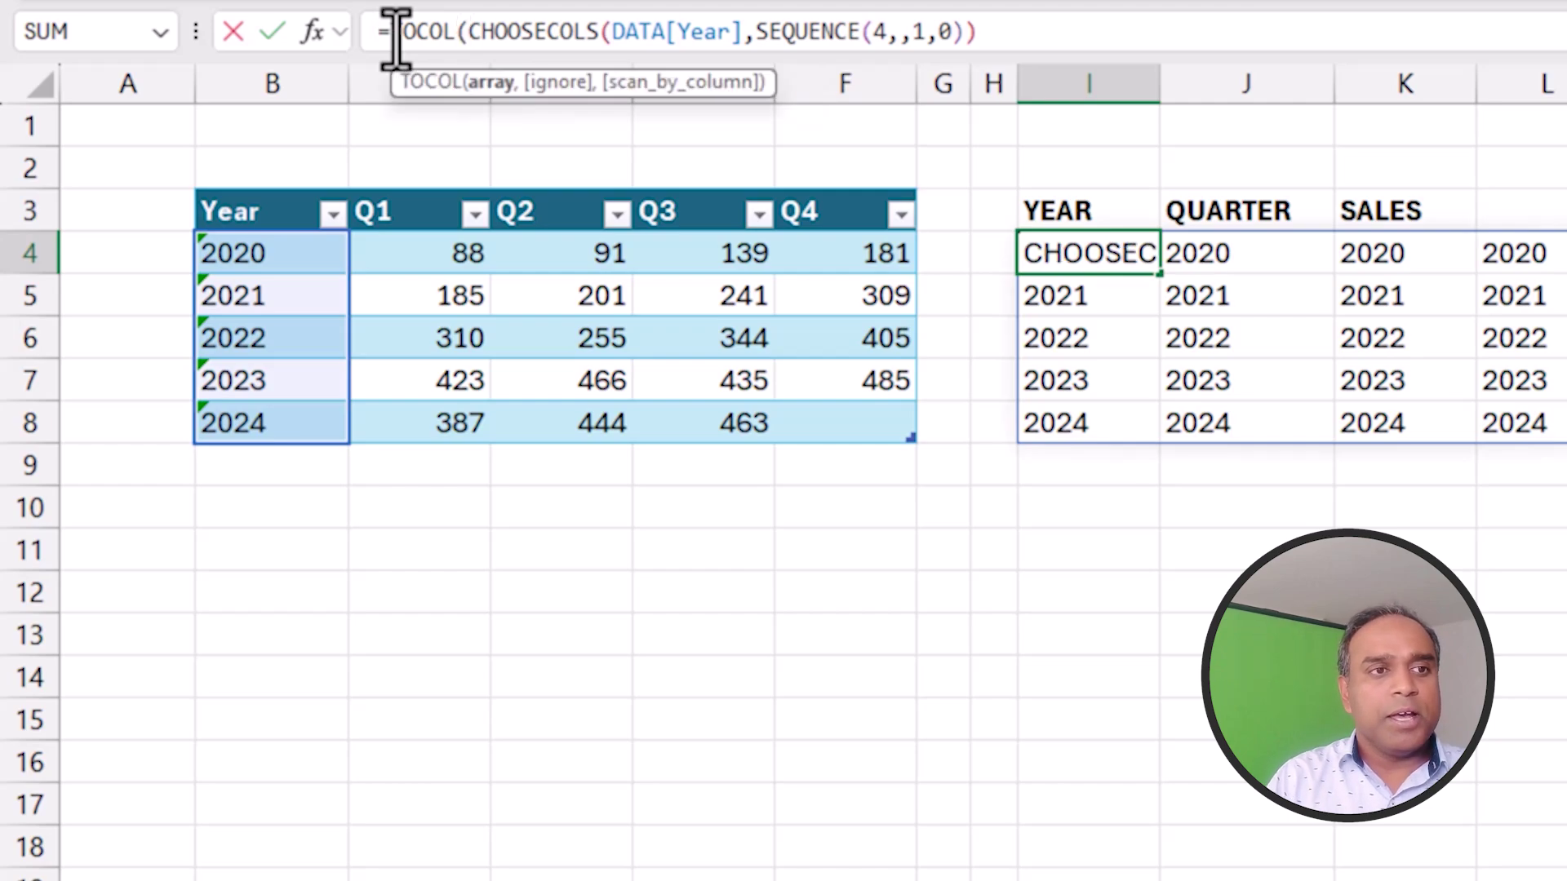
click(1021, 37)
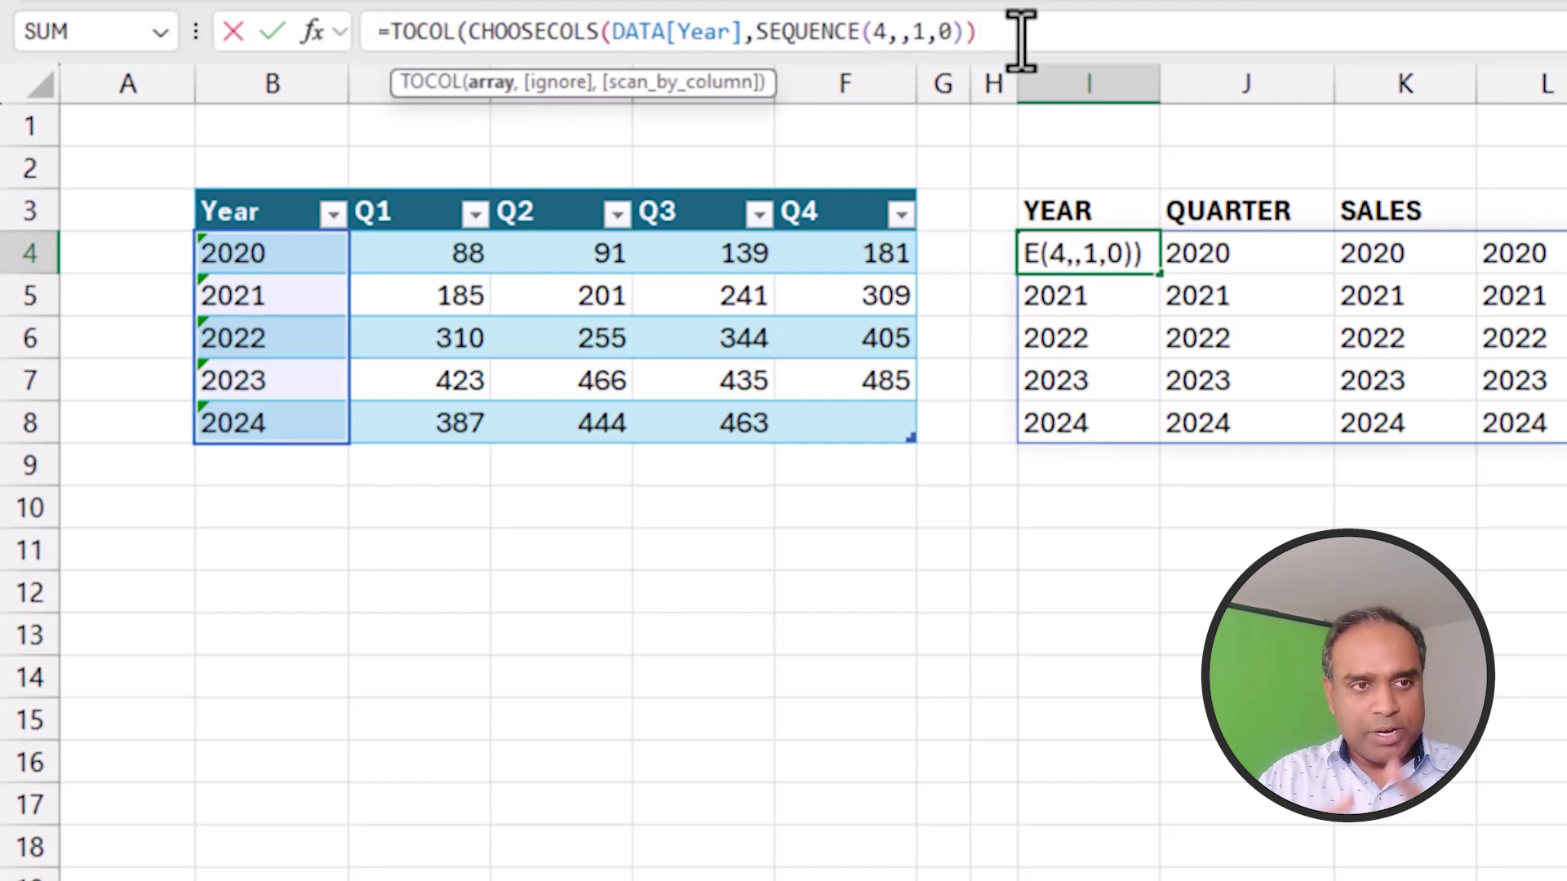
text())
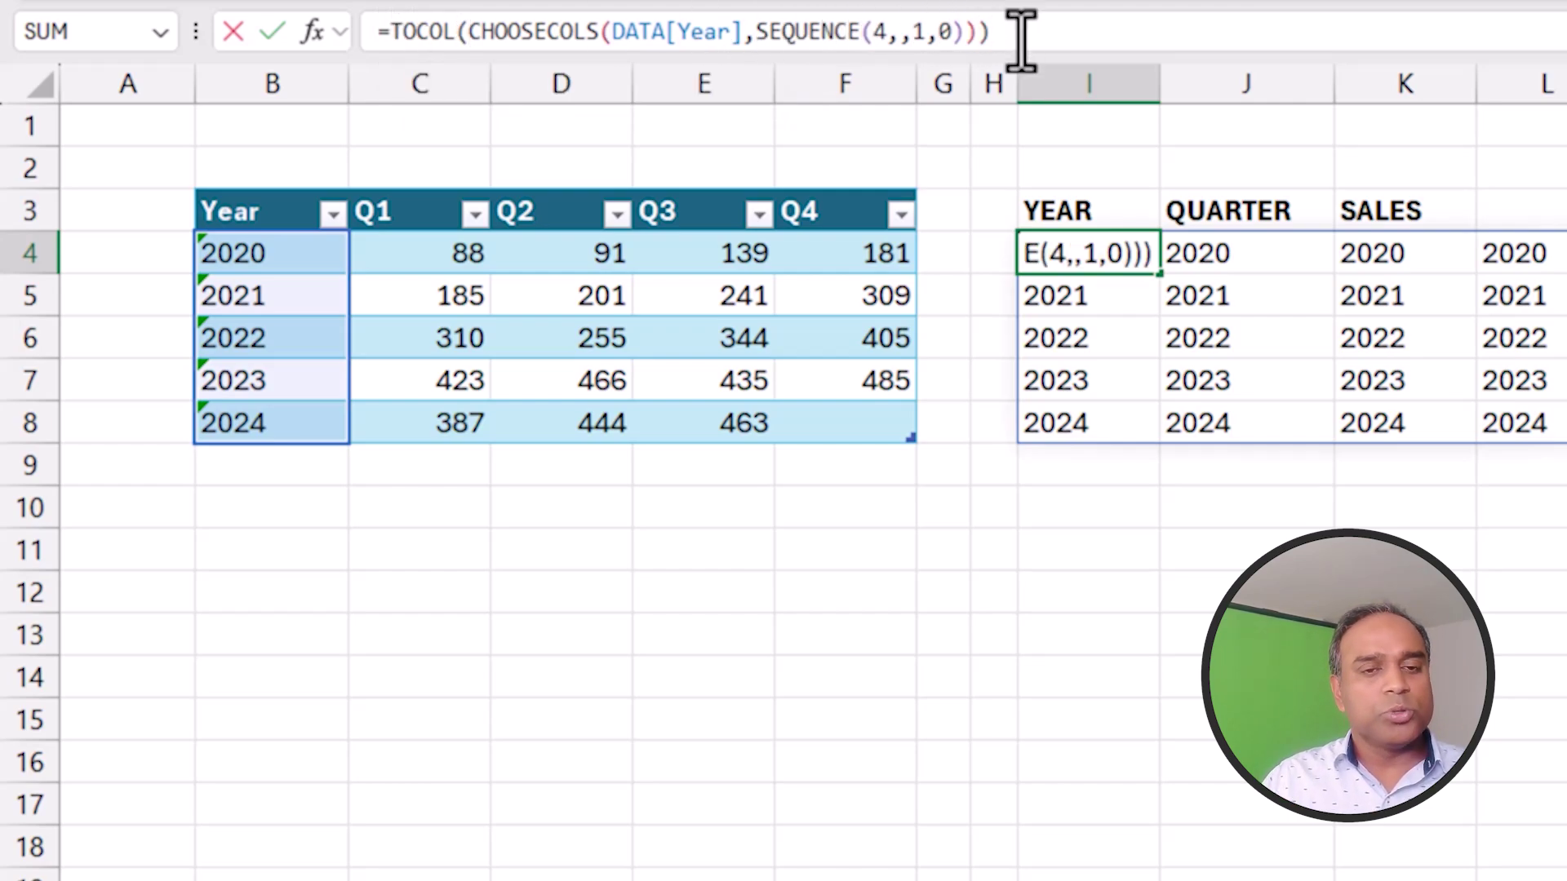
key(Return)
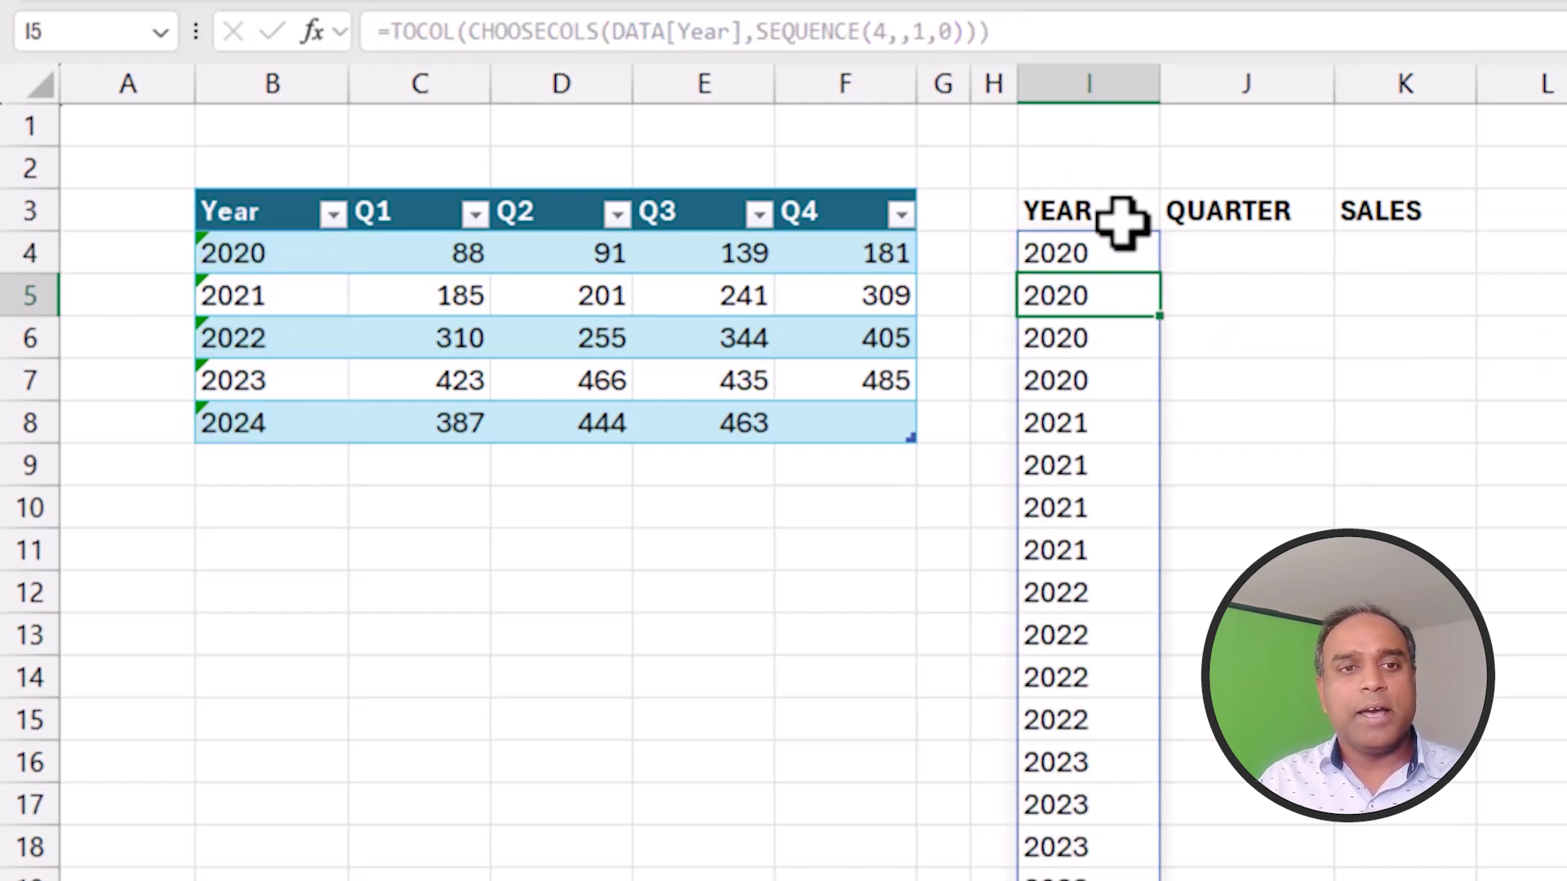
- Select the repeated 2020 block I4:I7 and the 2021 block I8:I11
drag(1119, 252, 1127, 382)
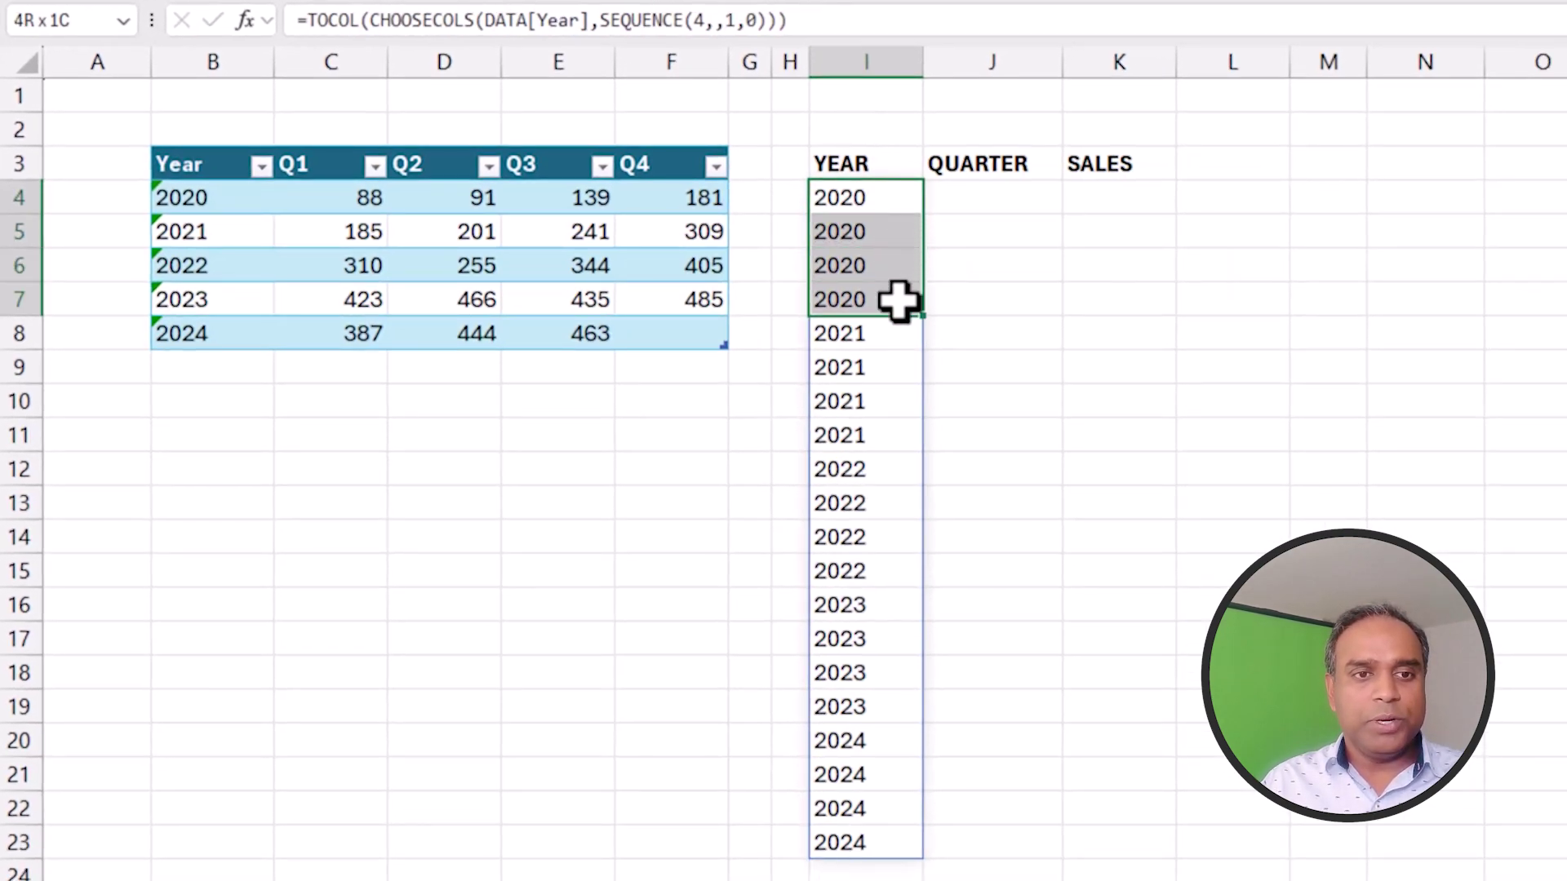
drag(889, 335, 868, 444)
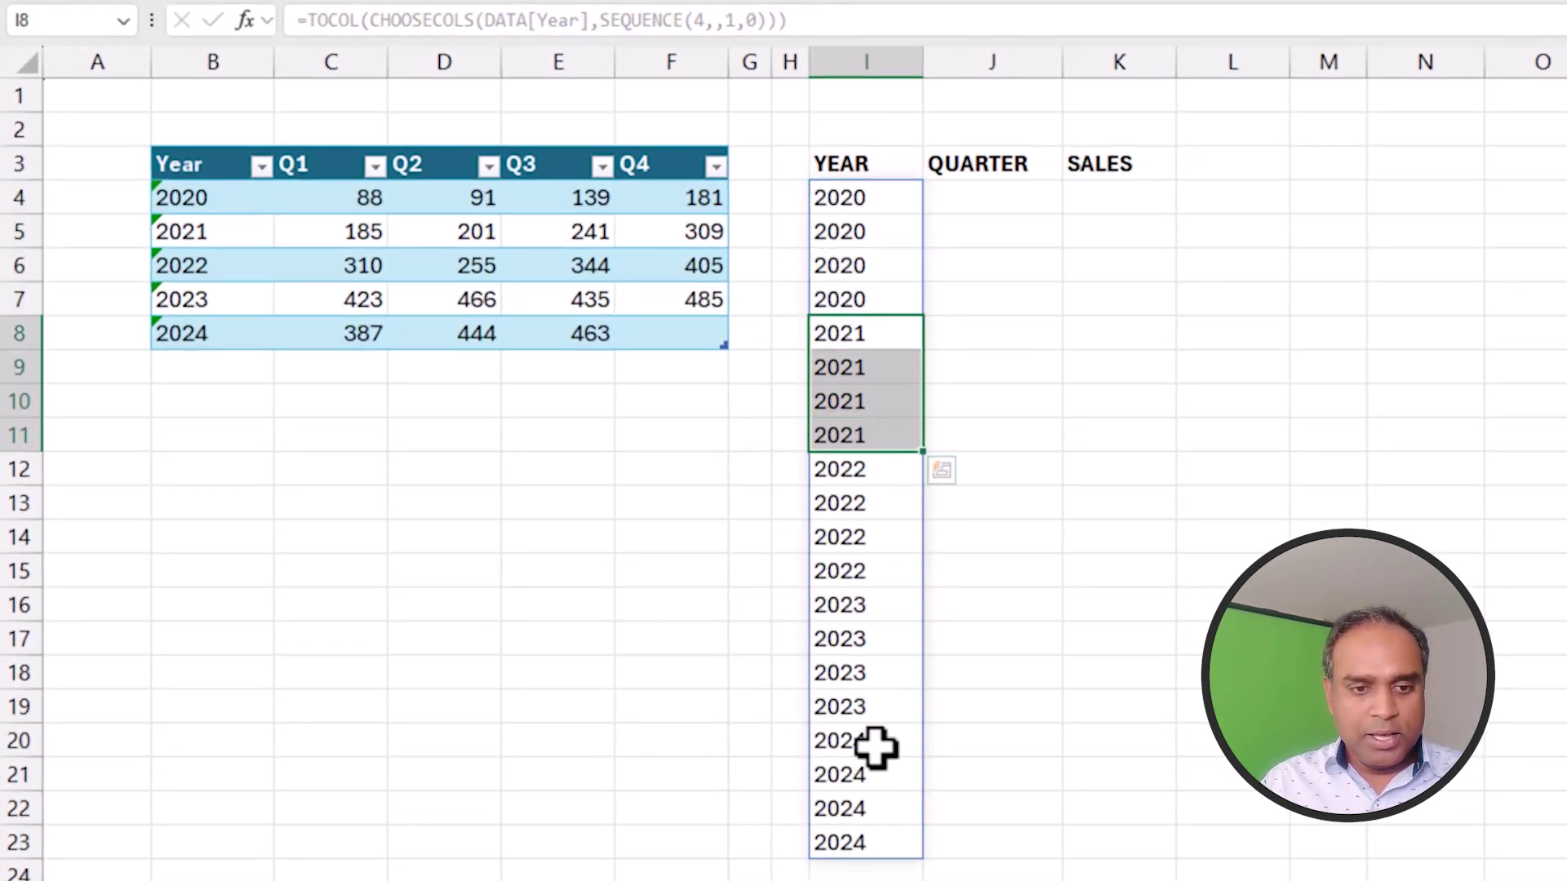
click(917, 201)
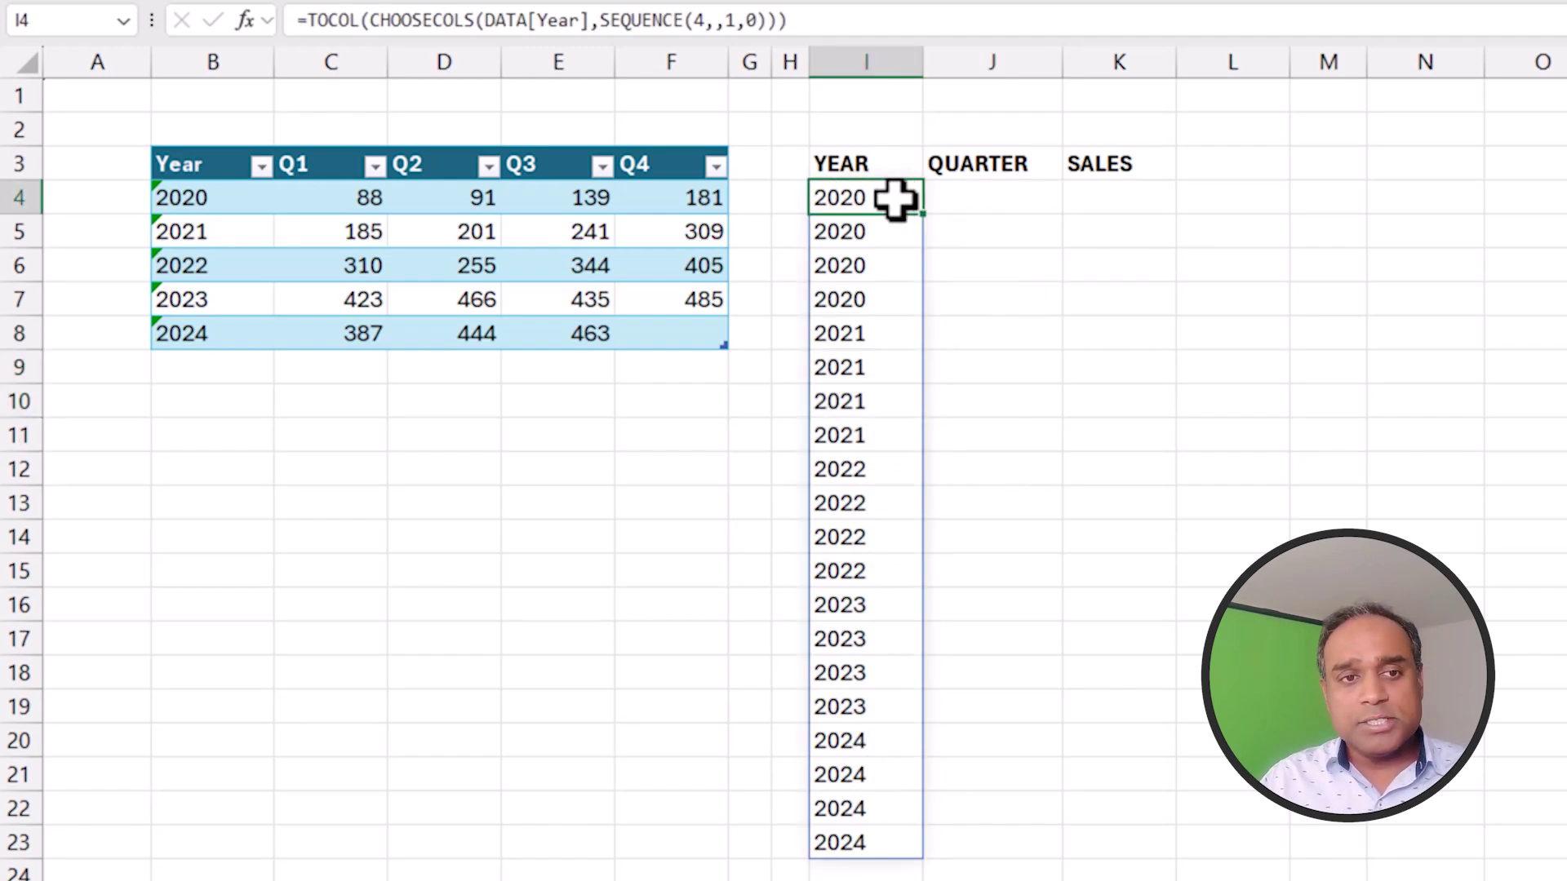
- Enter =CHOOSEROWS(DATA[[#Headers],[Q1]:[Q4]],SEQUENCE(5,,1,0)) in J4 to repeat the quarter headers five times
click(971, 196)
text(=sequence()
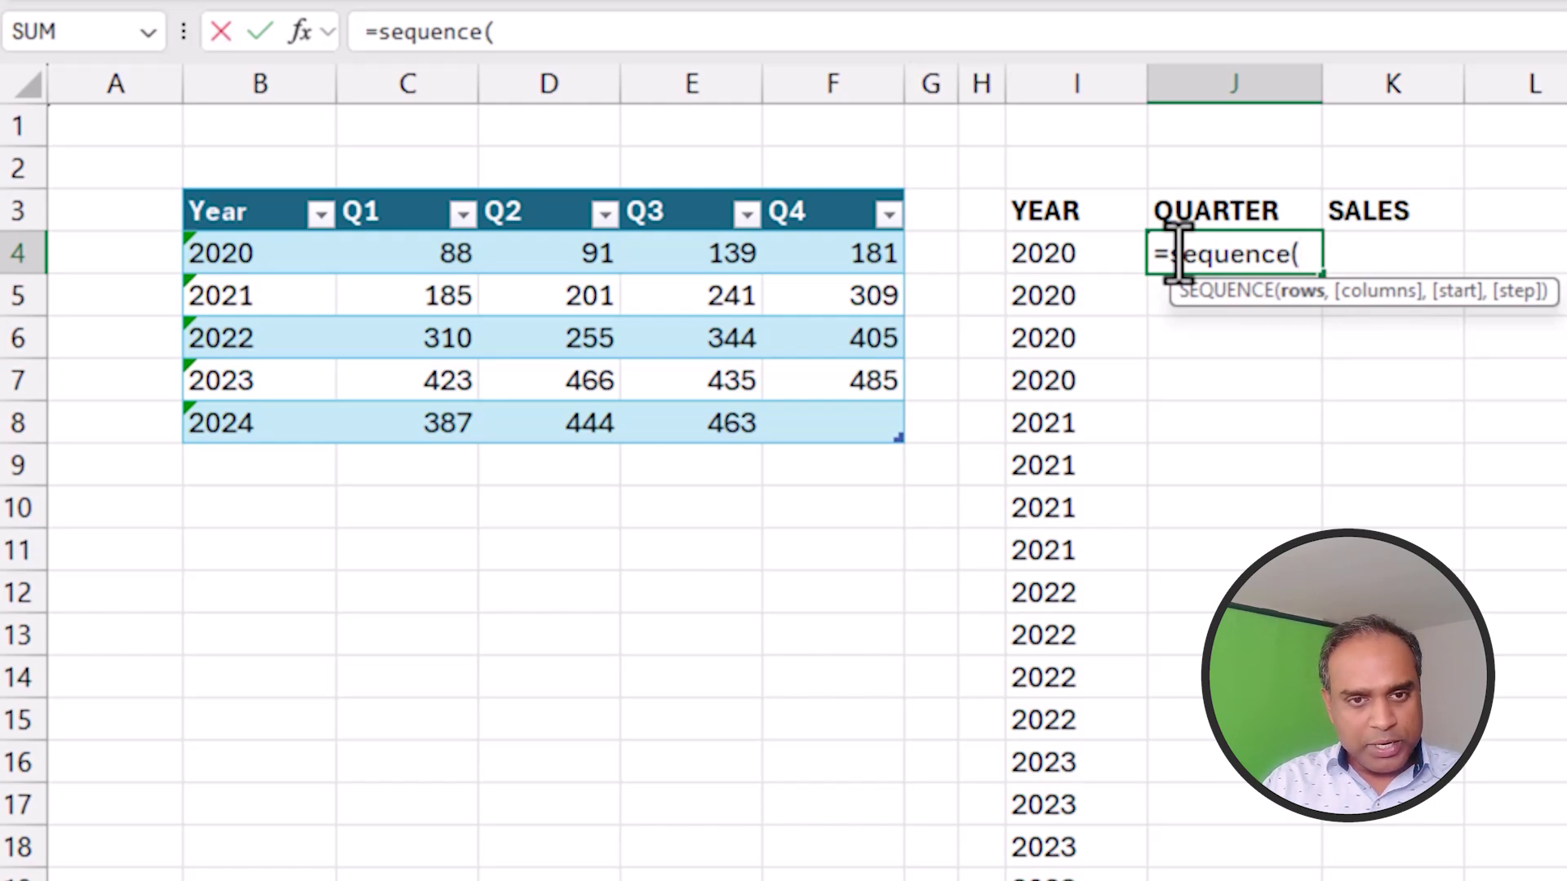
text(5)
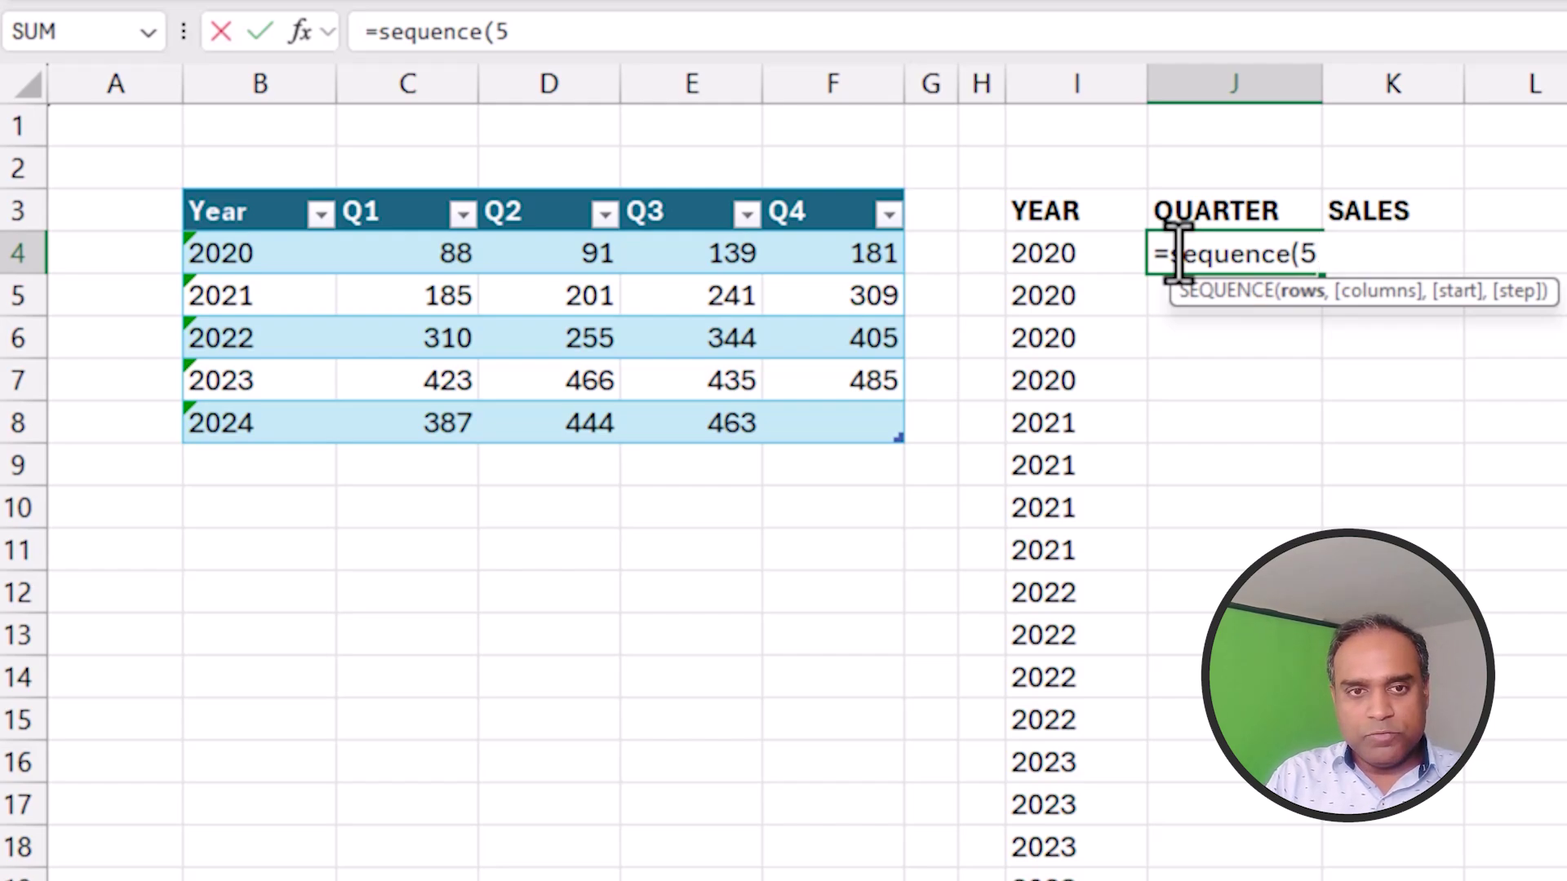
text(,,1,0)
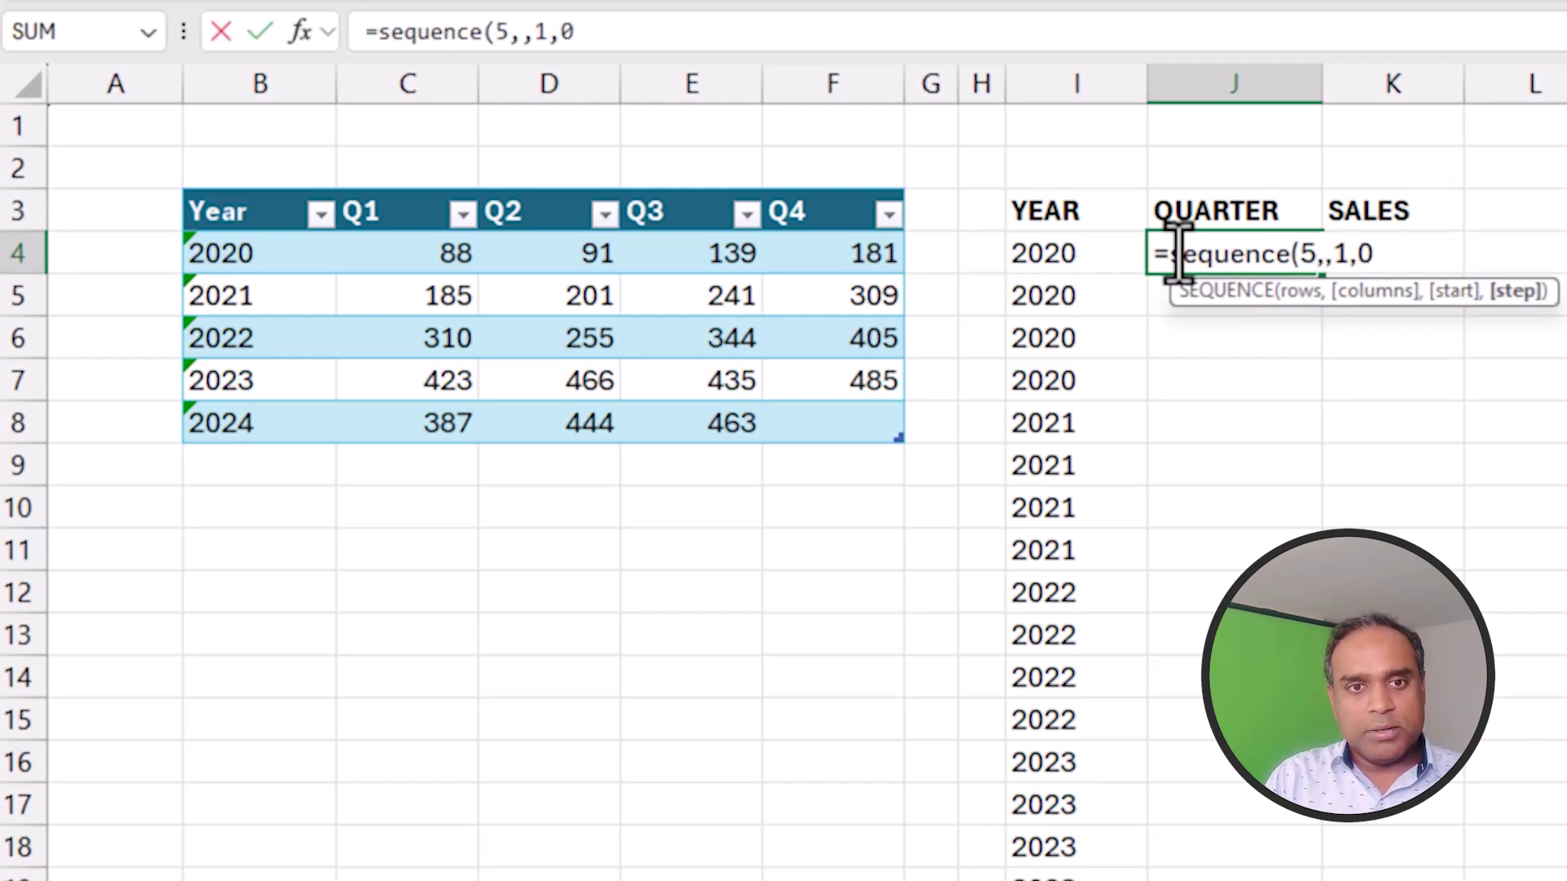
key(Return)
click(1179, 255)
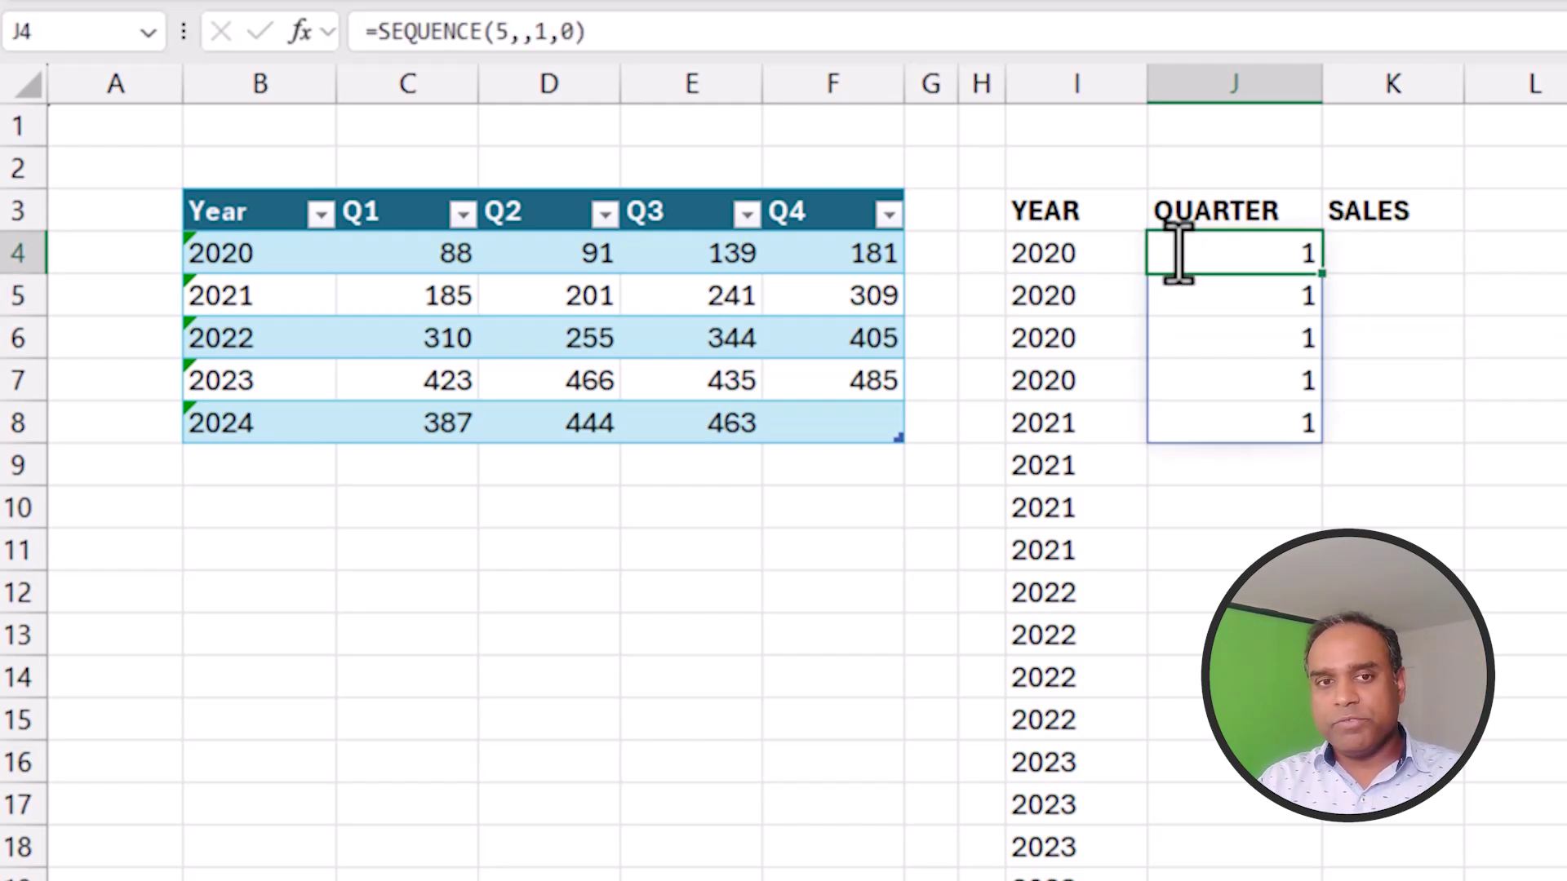
click(378, 33)
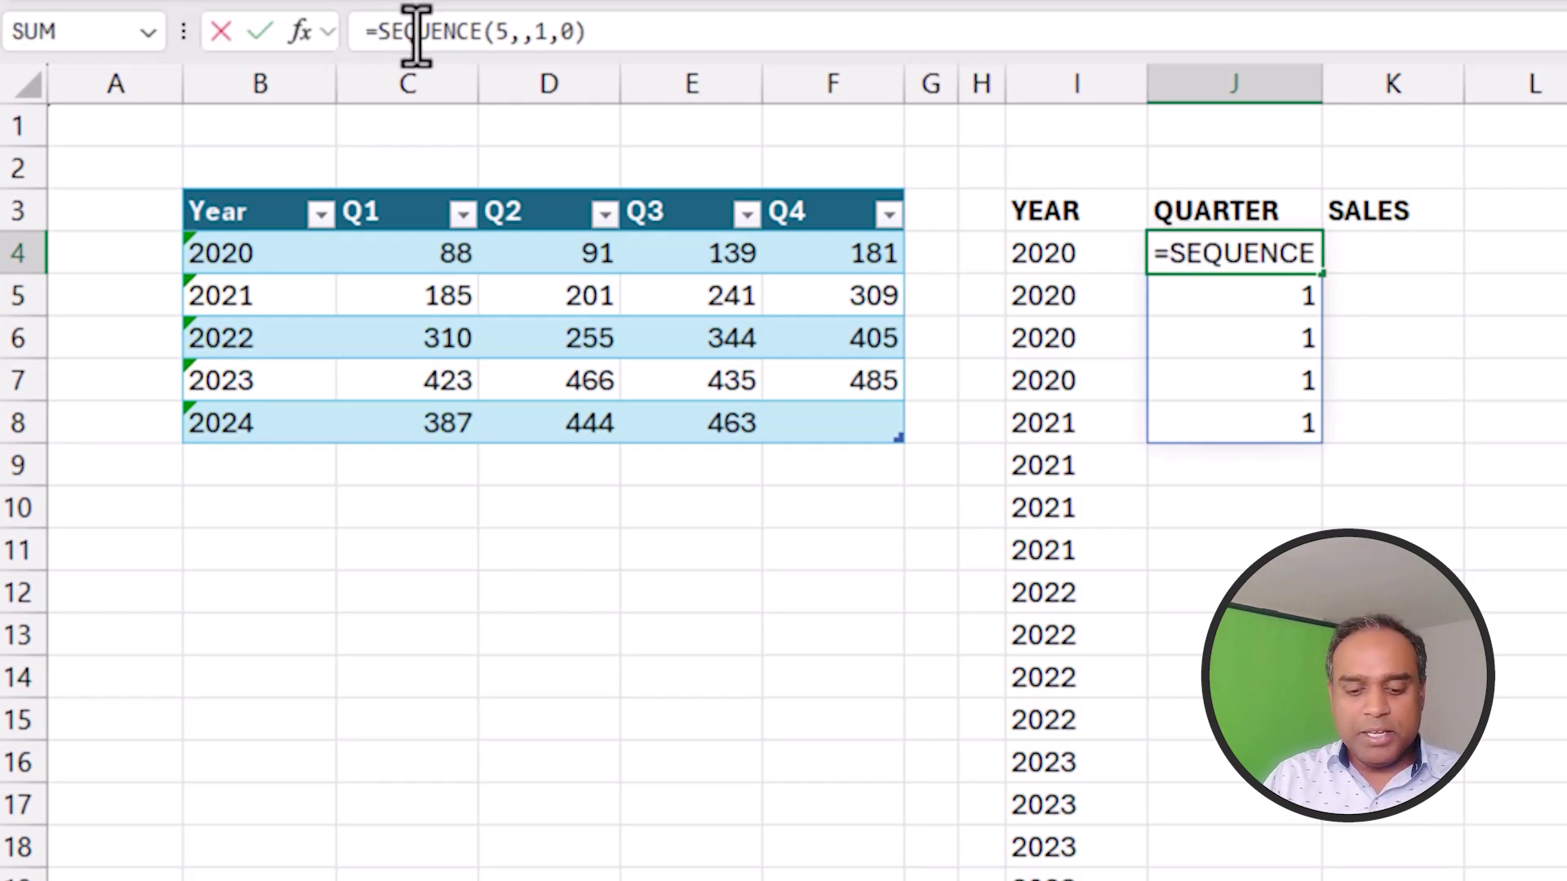
text(CHOOSE)
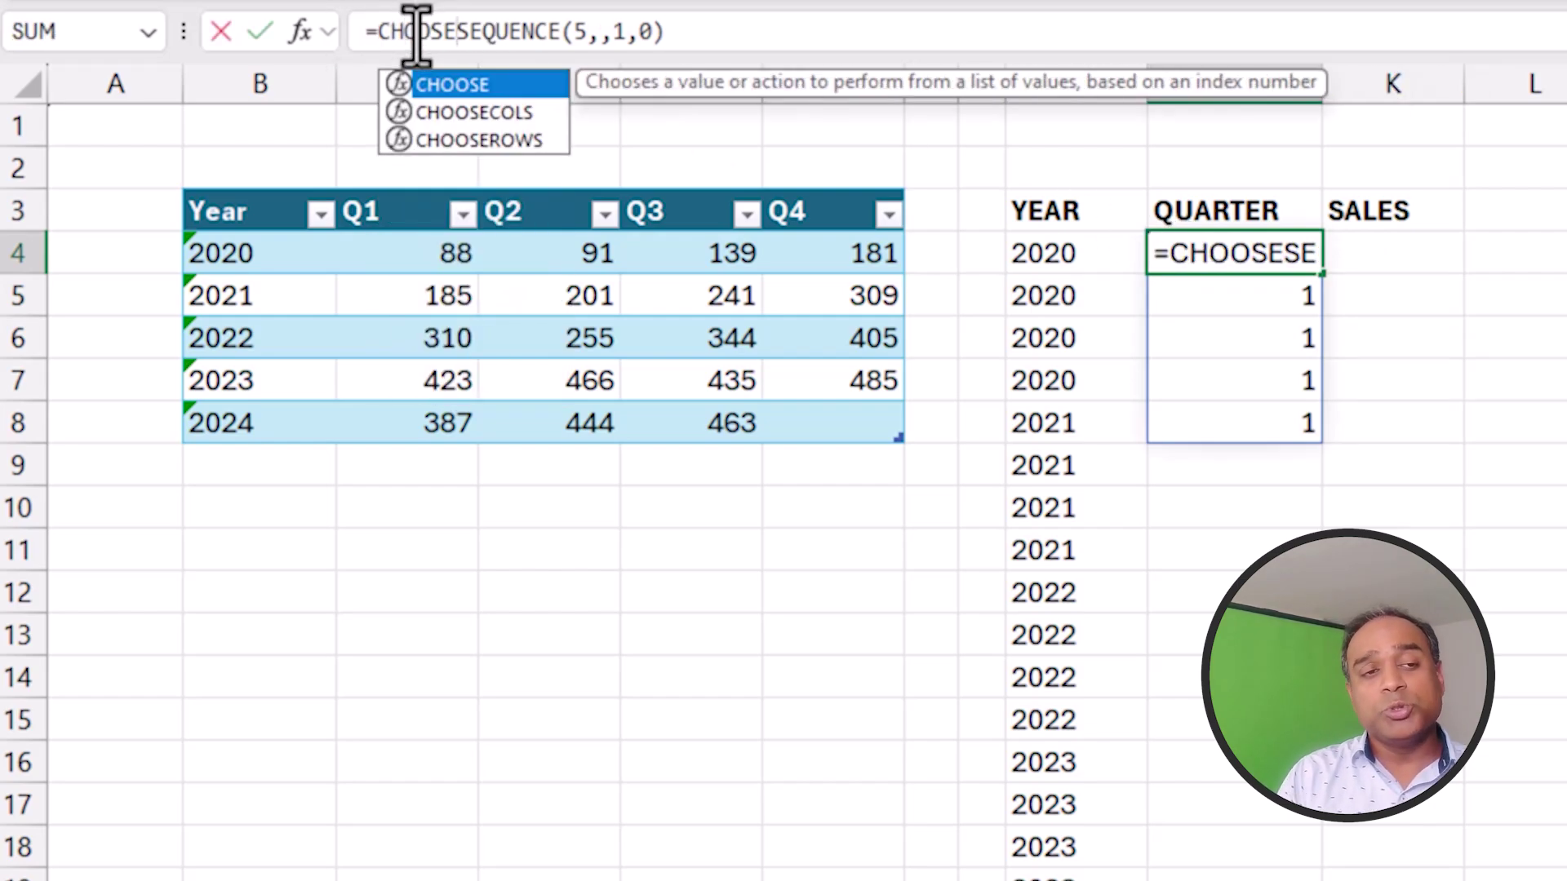
text(ROWS()
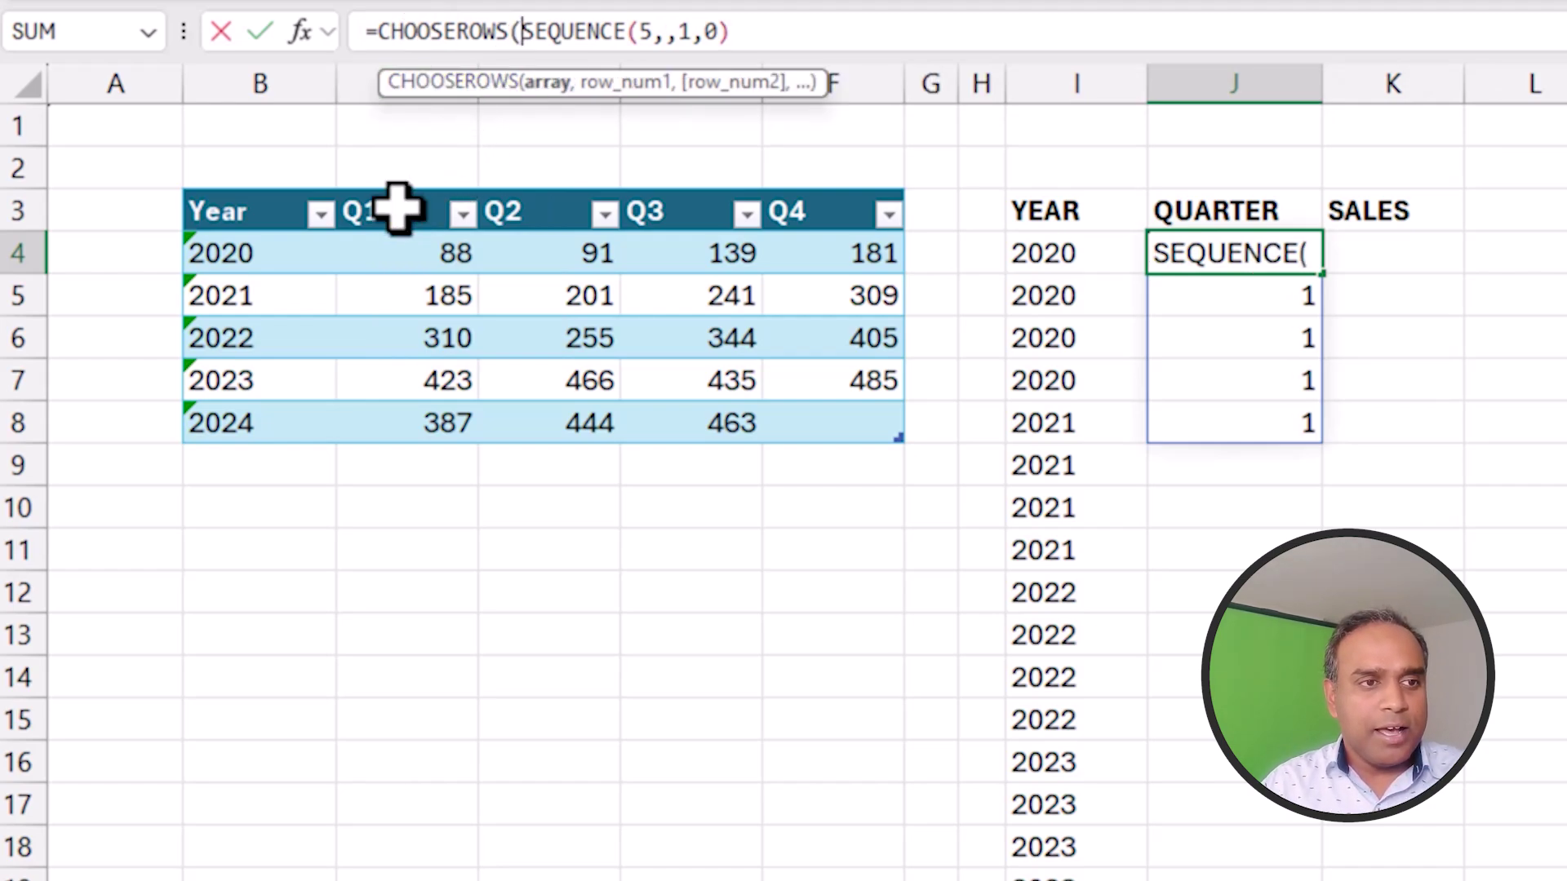
drag(391, 207, 798, 217)
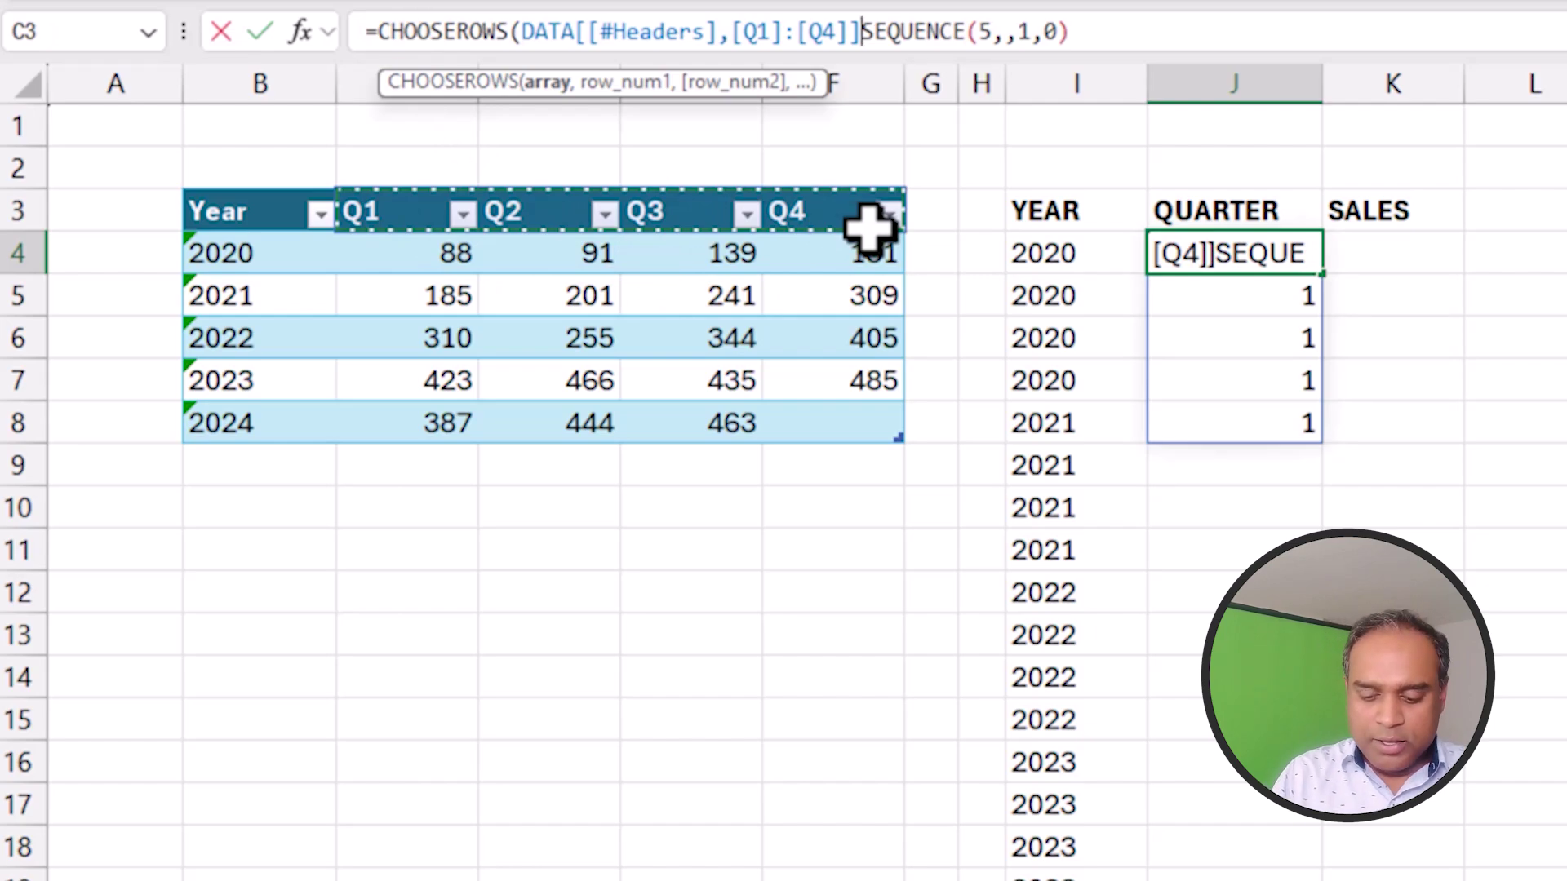
text(,0)
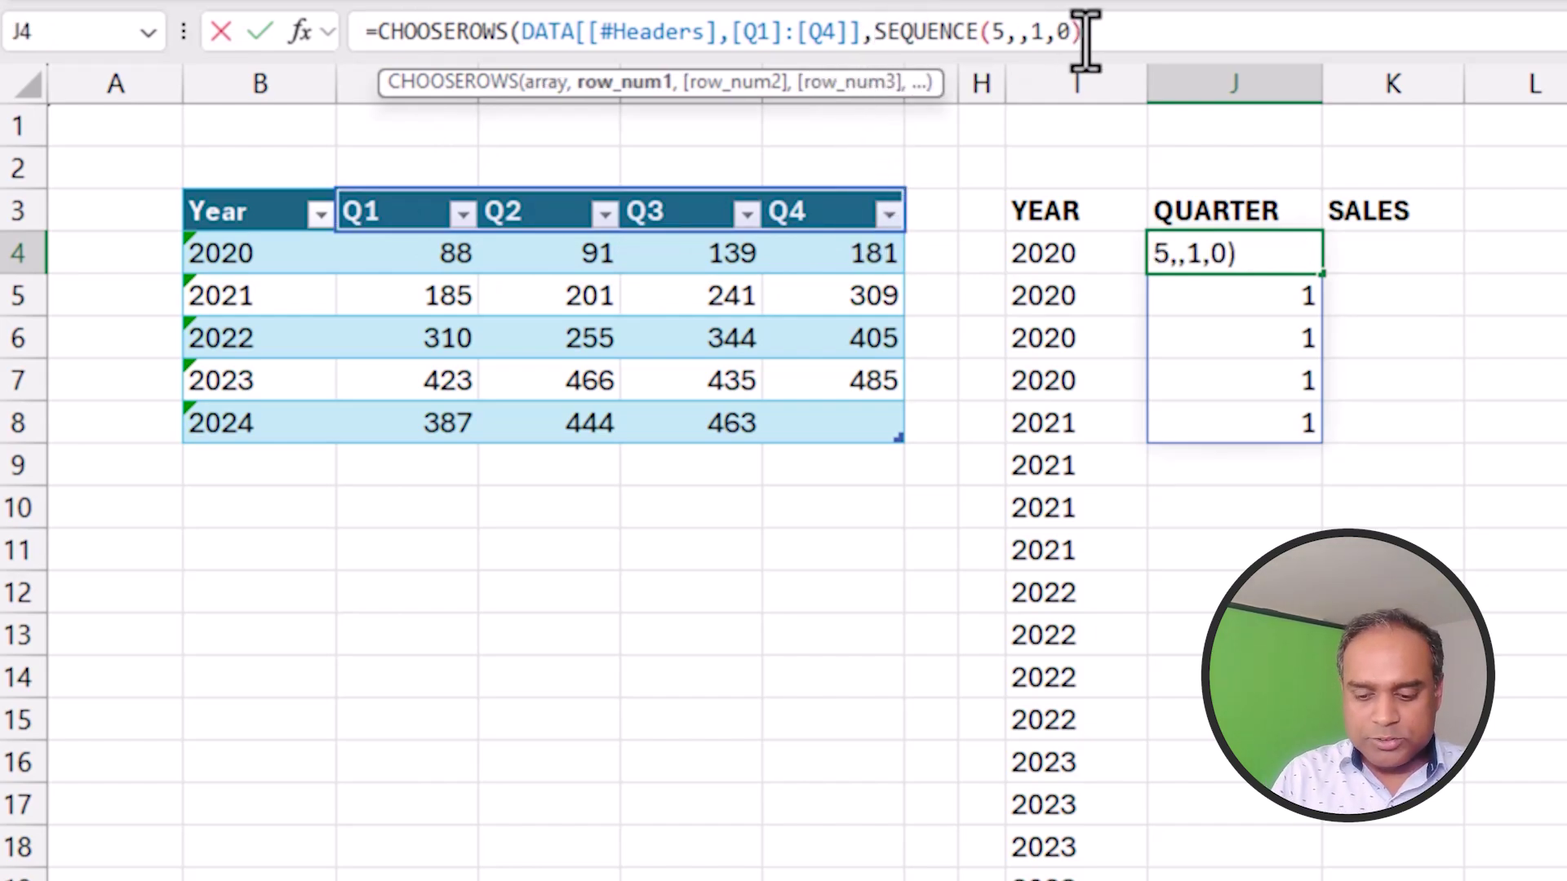
text())
key(ctrl+Return)
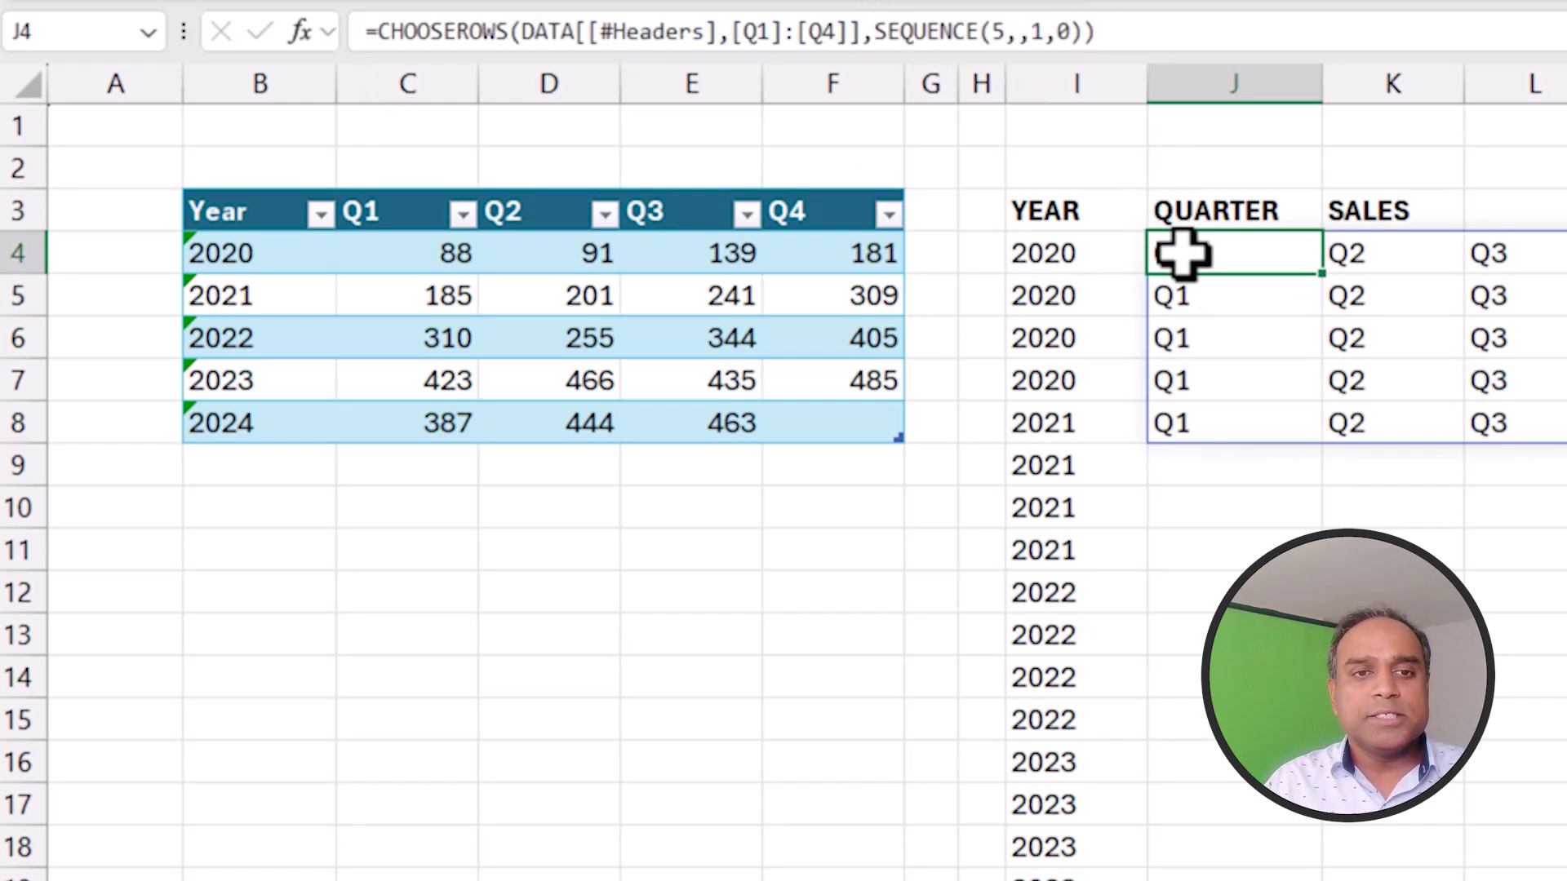
- Highlight the Q1–Q4 header cells and the start of the CHOOSEROWS formula in J4
drag(382, 210, 808, 205)
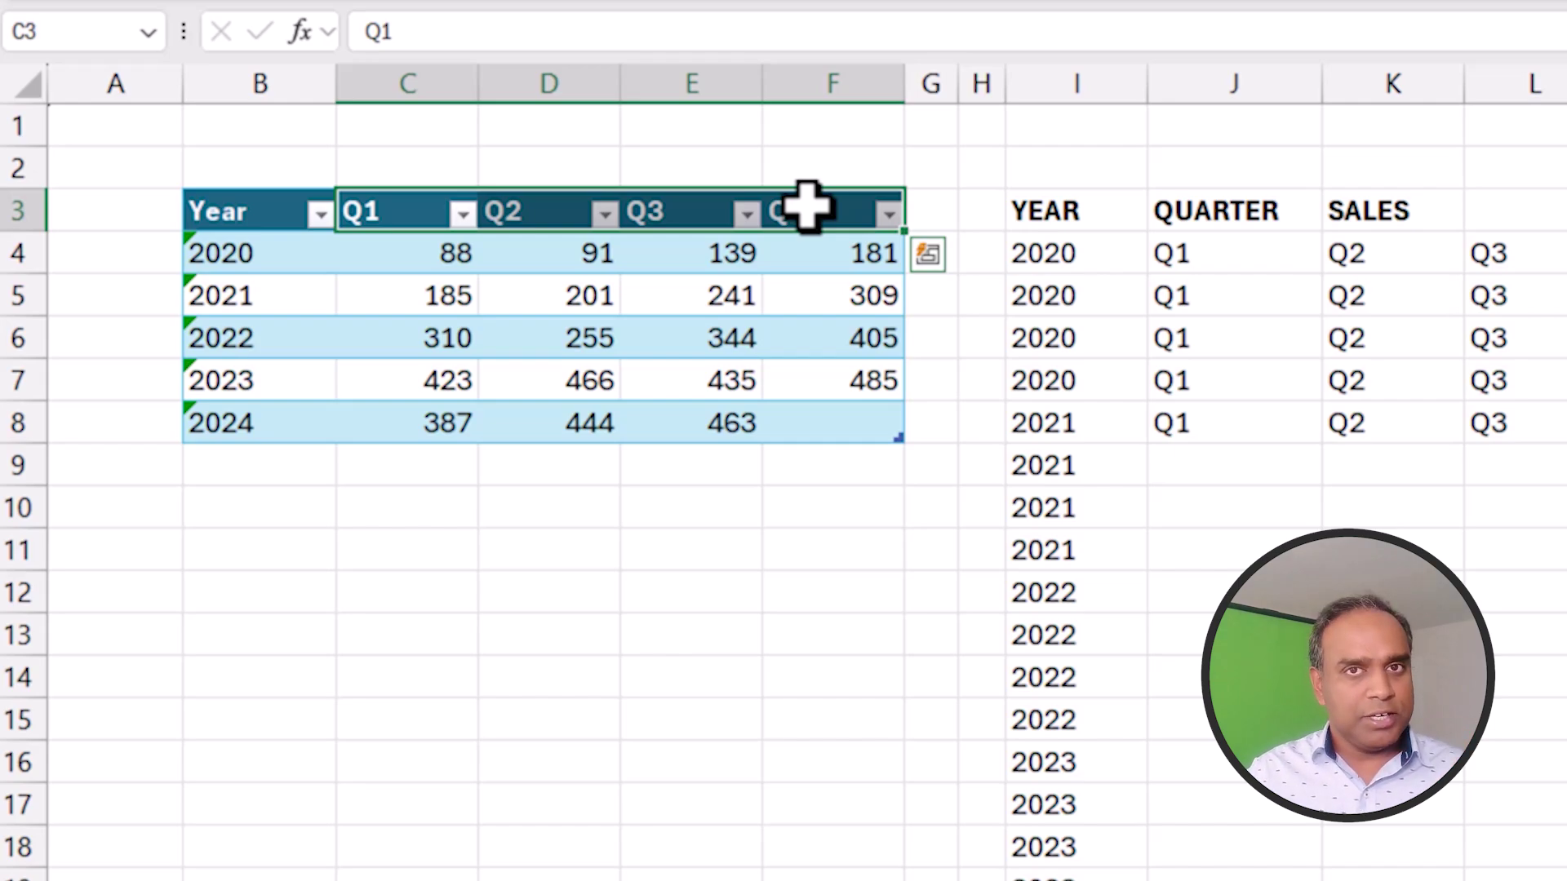
click(1213, 254)
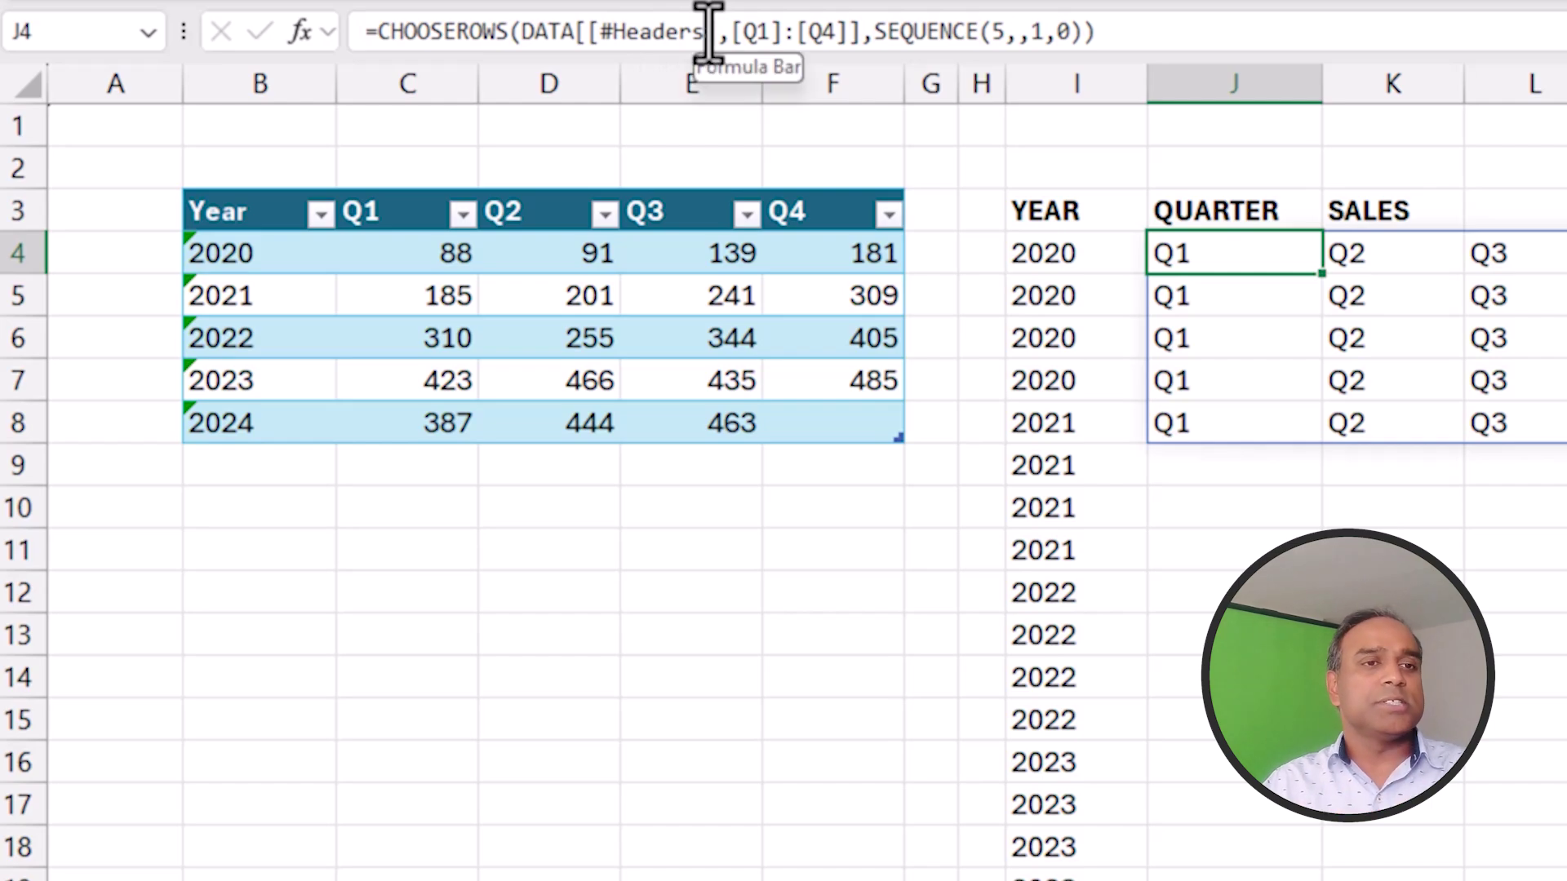
drag(377, 32, 493, 37)
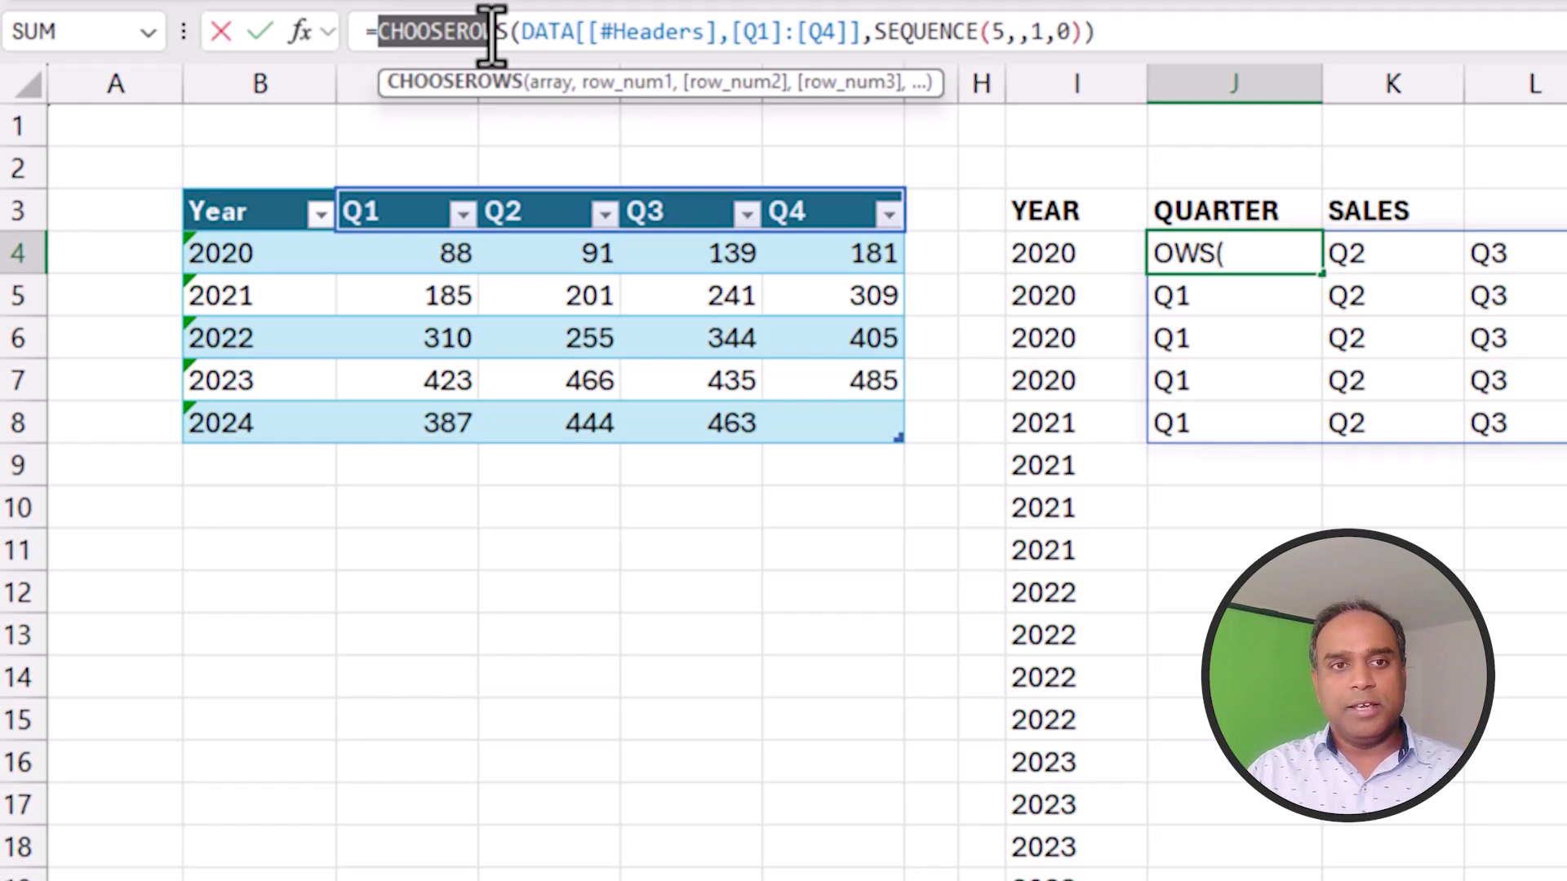
- Wrap the J4 CHOOSEROWS formula in TOCOL so Q1–Q4 repeat down J4:J23
key(Escape)
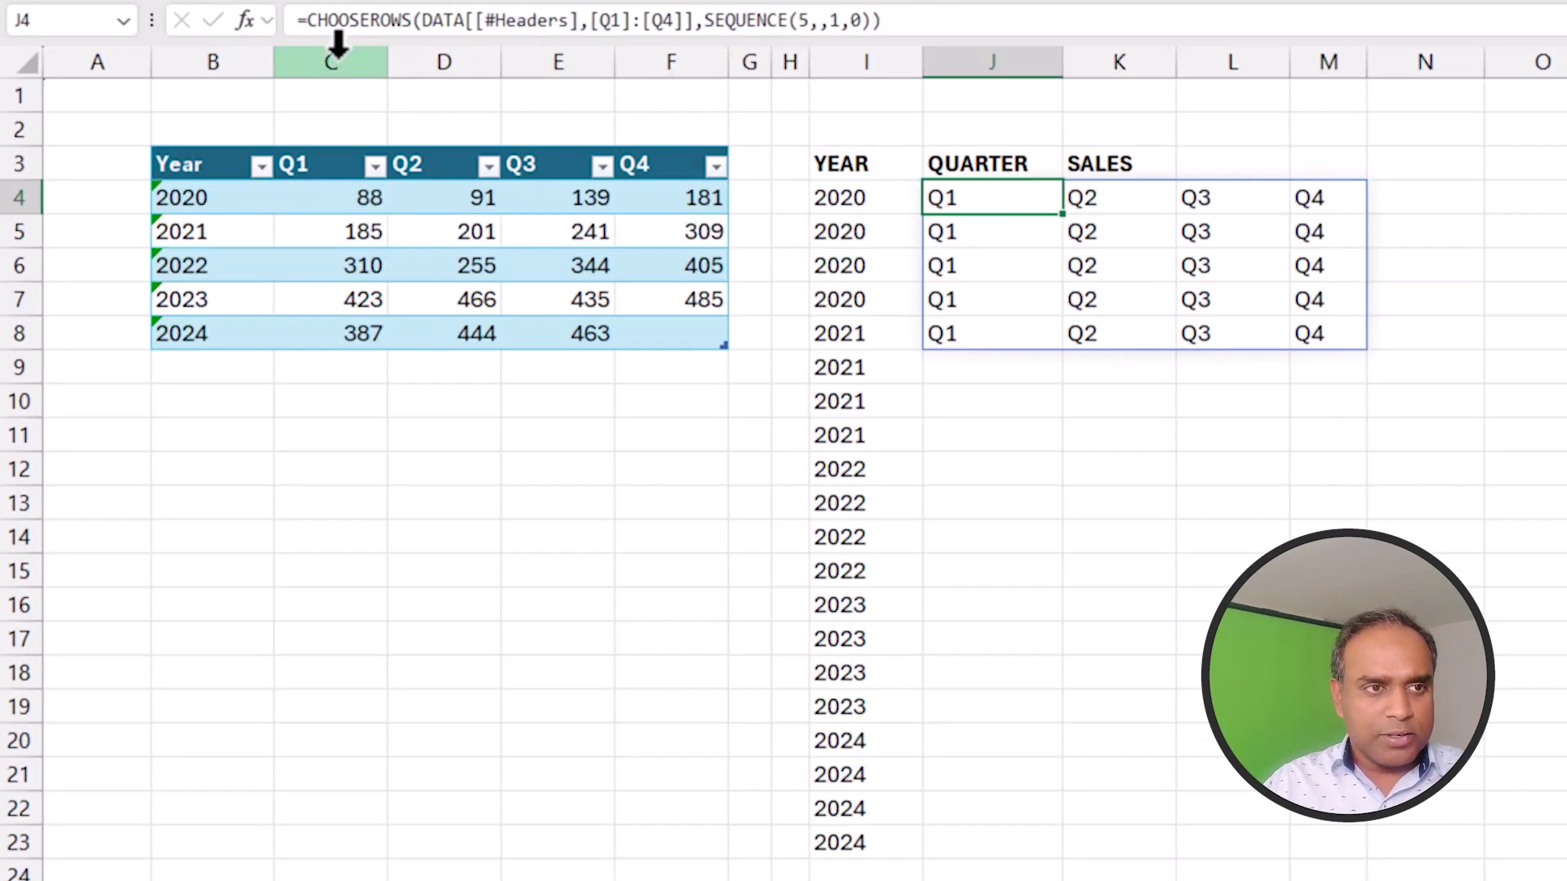
click(376, 31)
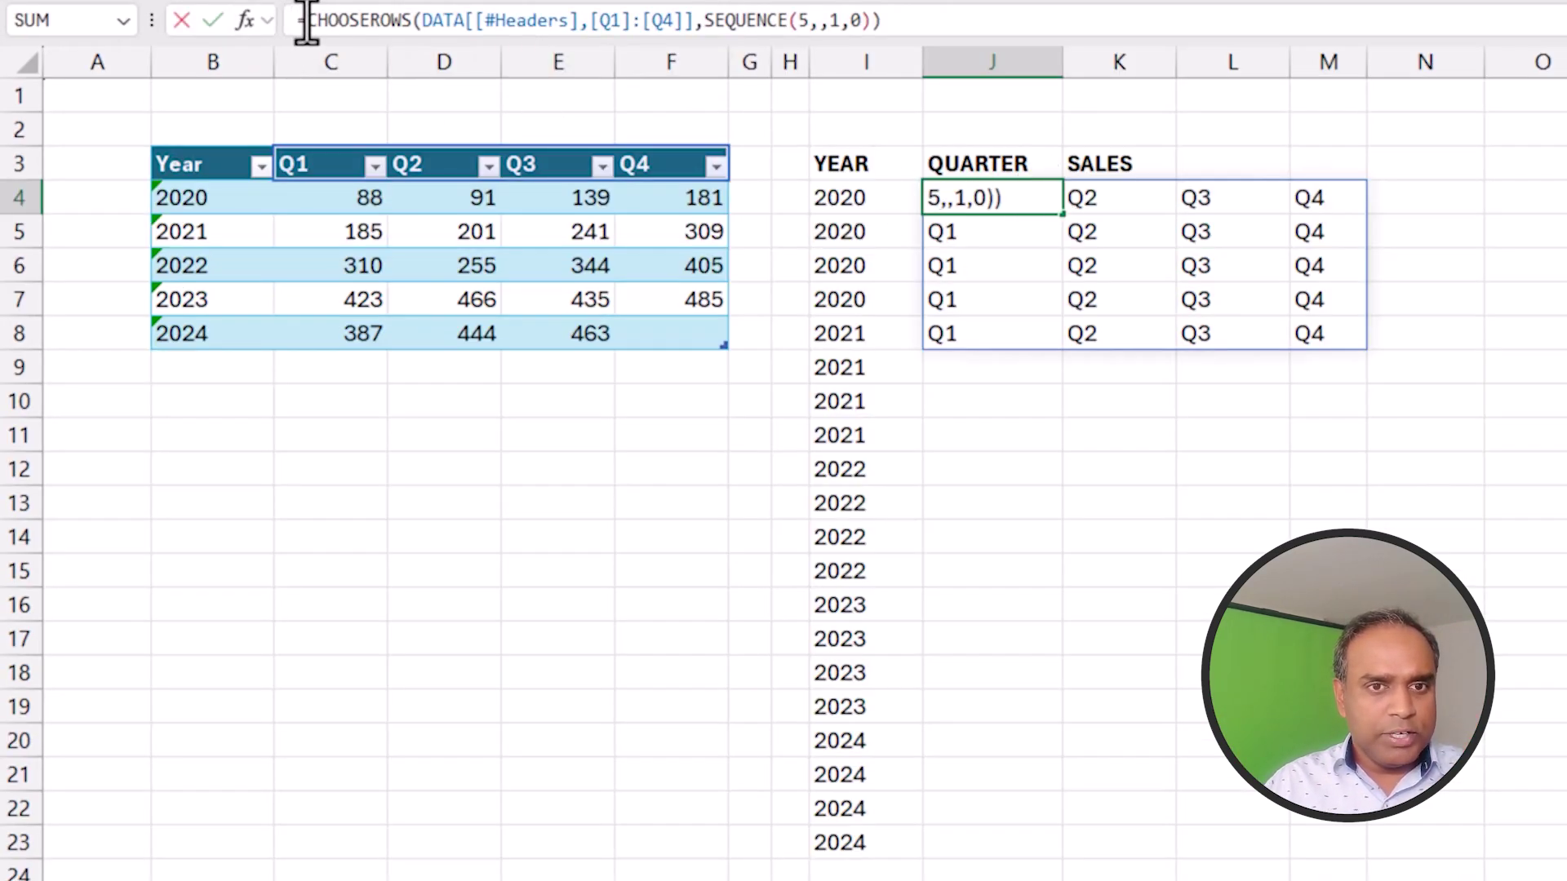
click(308, 23)
text(TO)
key(Tab)
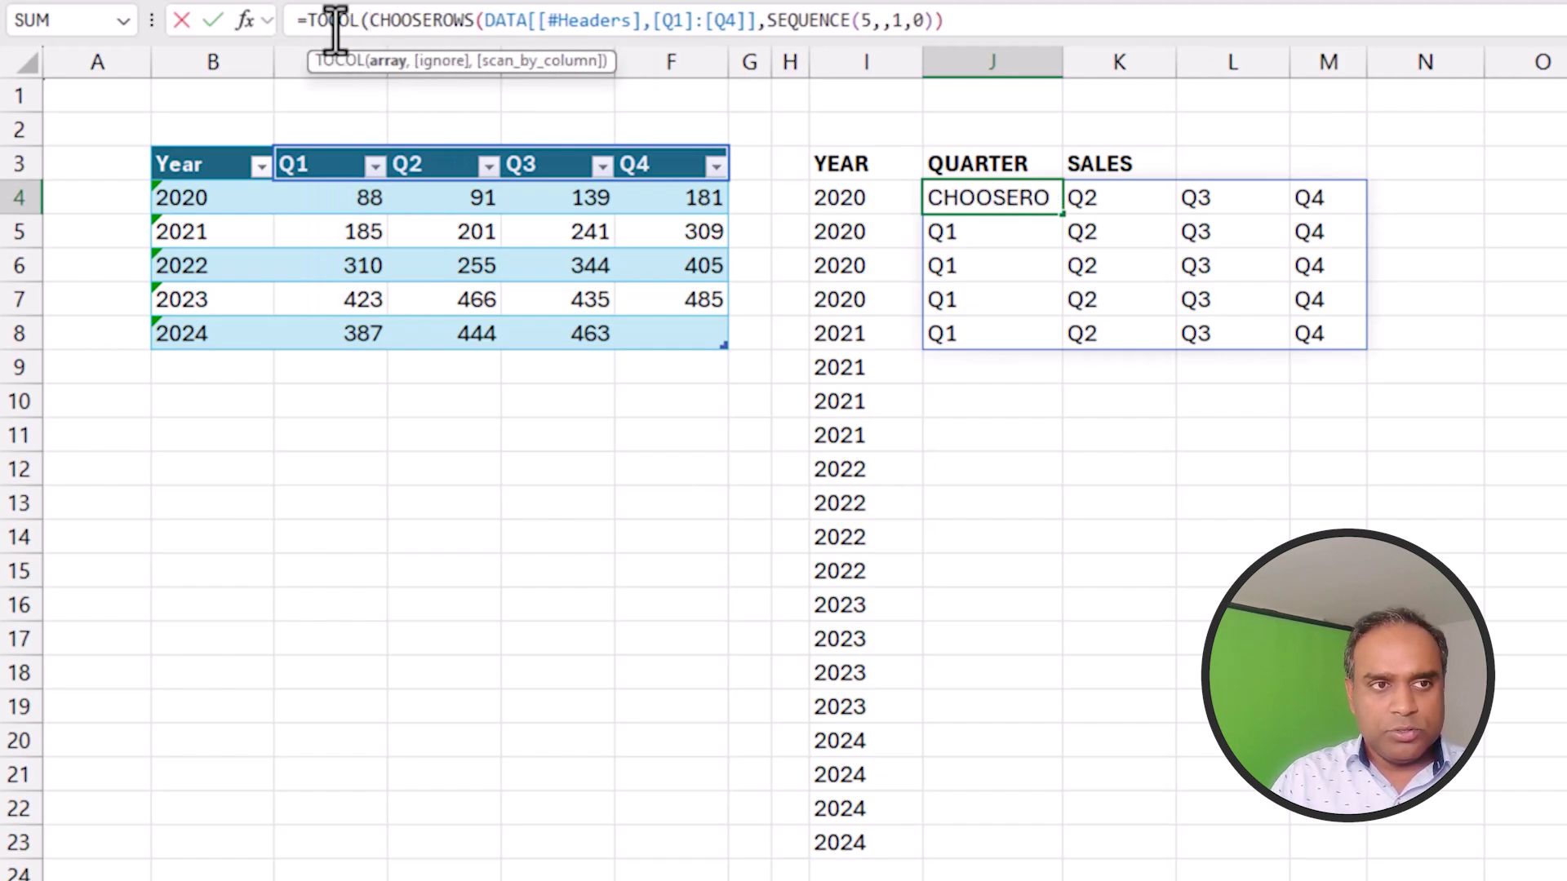
key(End)
text())
key(Return)
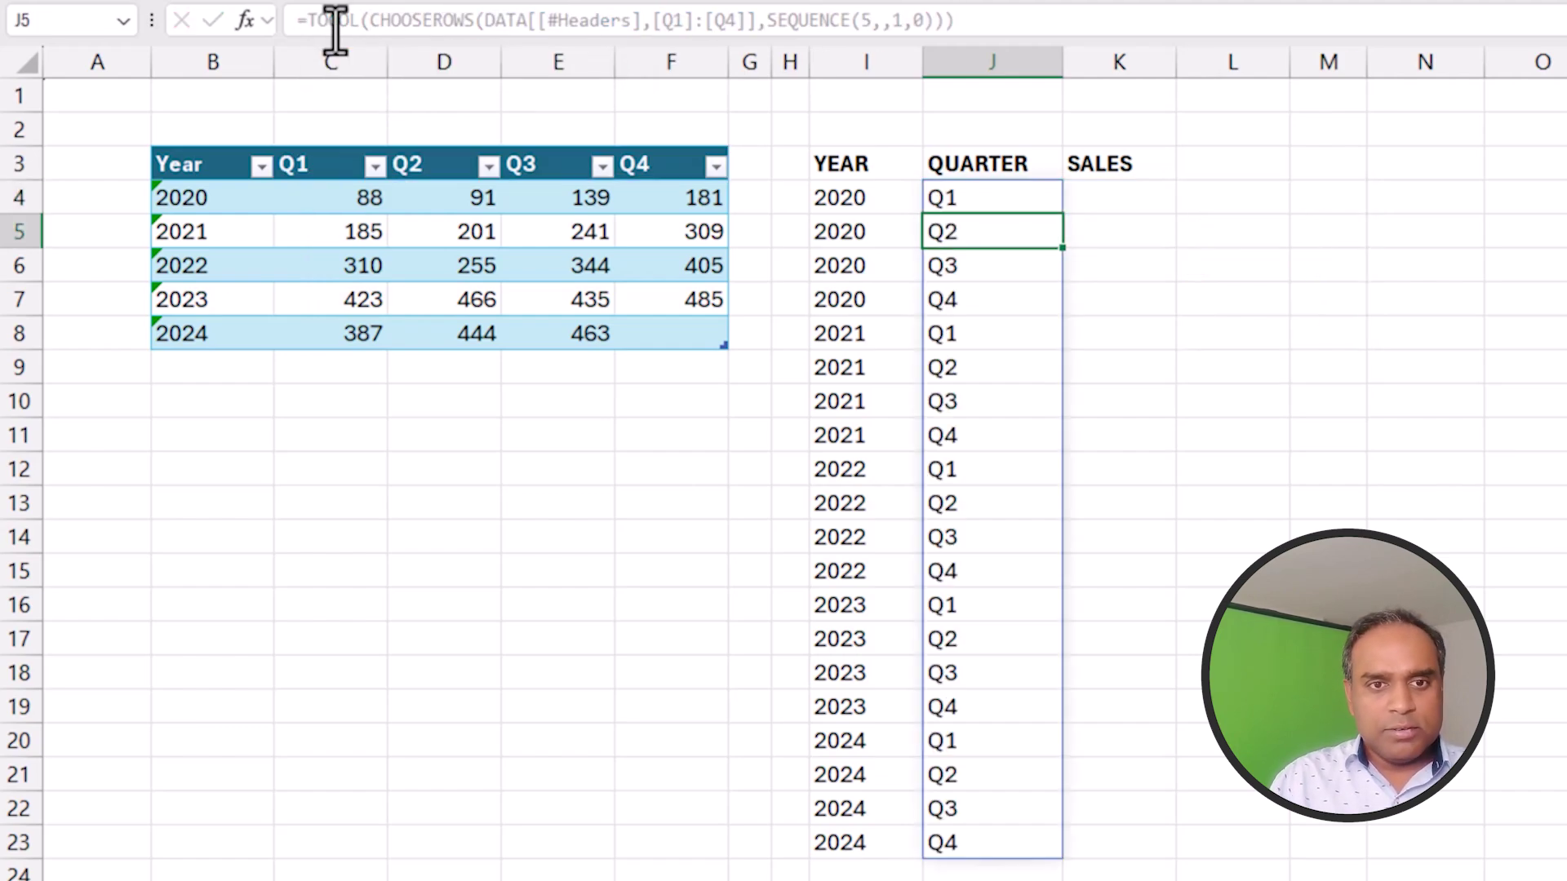
- Select runs of the stacked quarter labels to show the pattern, then clear the selection
click(1189, 253)
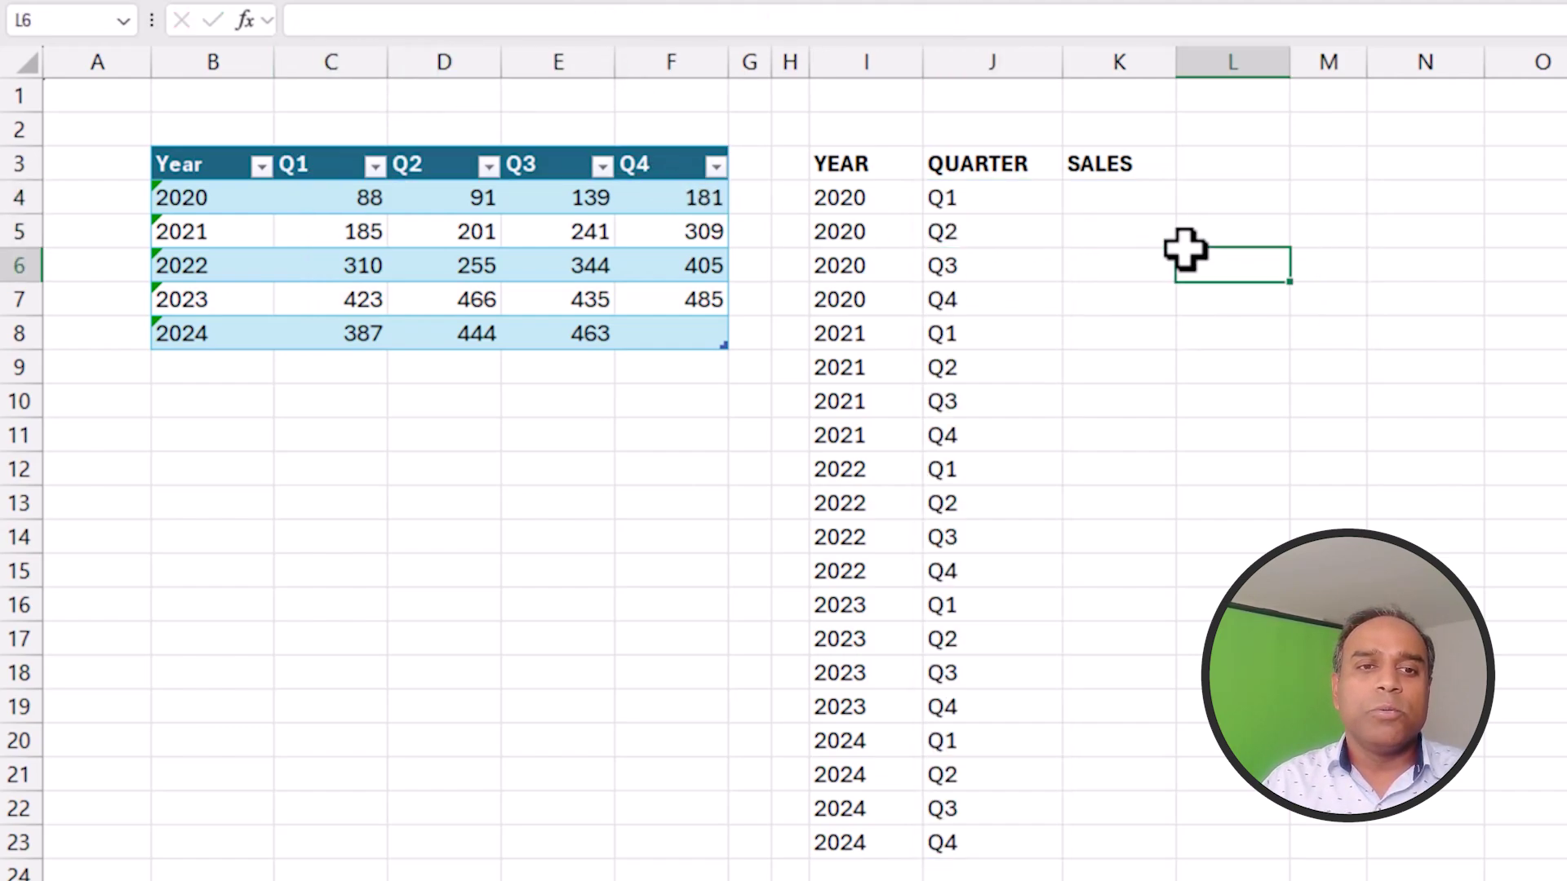
drag(1014, 206, 988, 445)
drag(982, 500, 974, 580)
click(1241, 375)
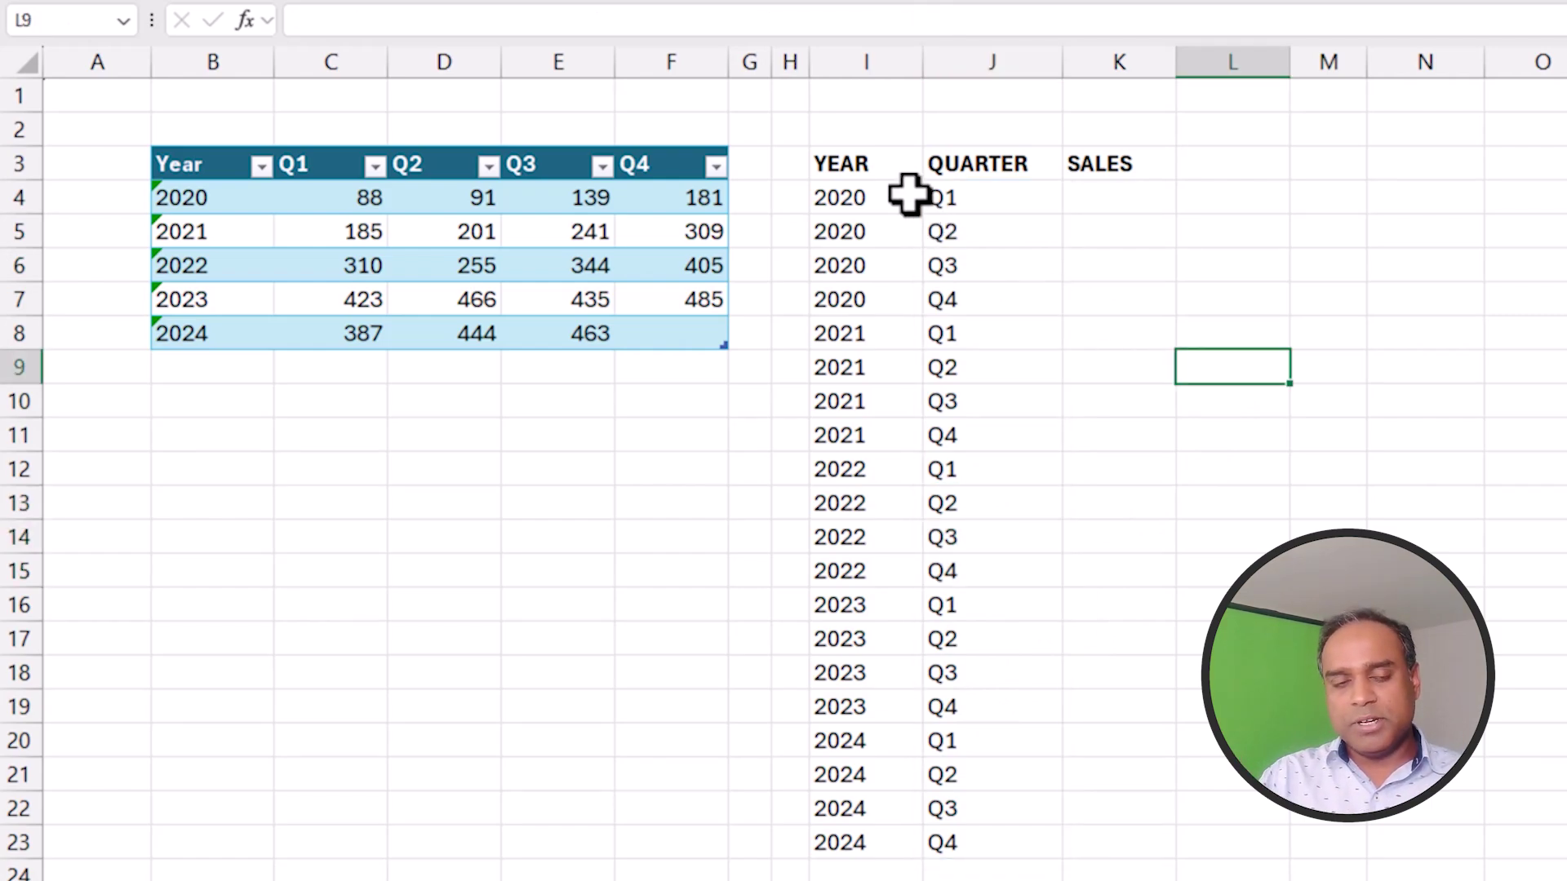
- Enter =TOCOL(DATA[[Q1]:[Q4]]) in K4 to spill every quarterly sales value
click(1103, 200)
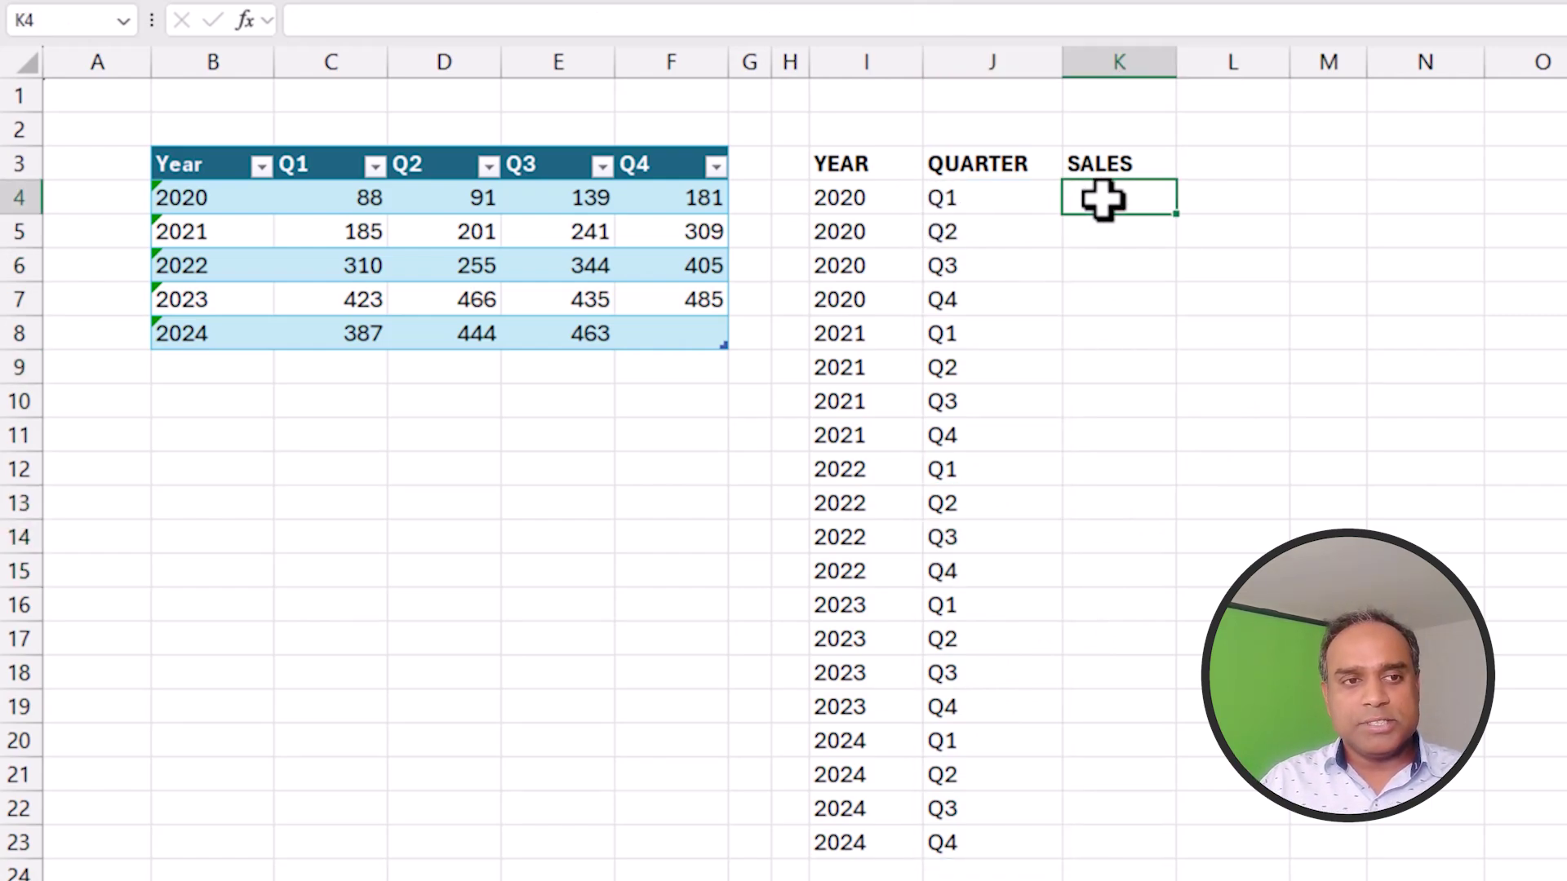
text(=TOCOL()
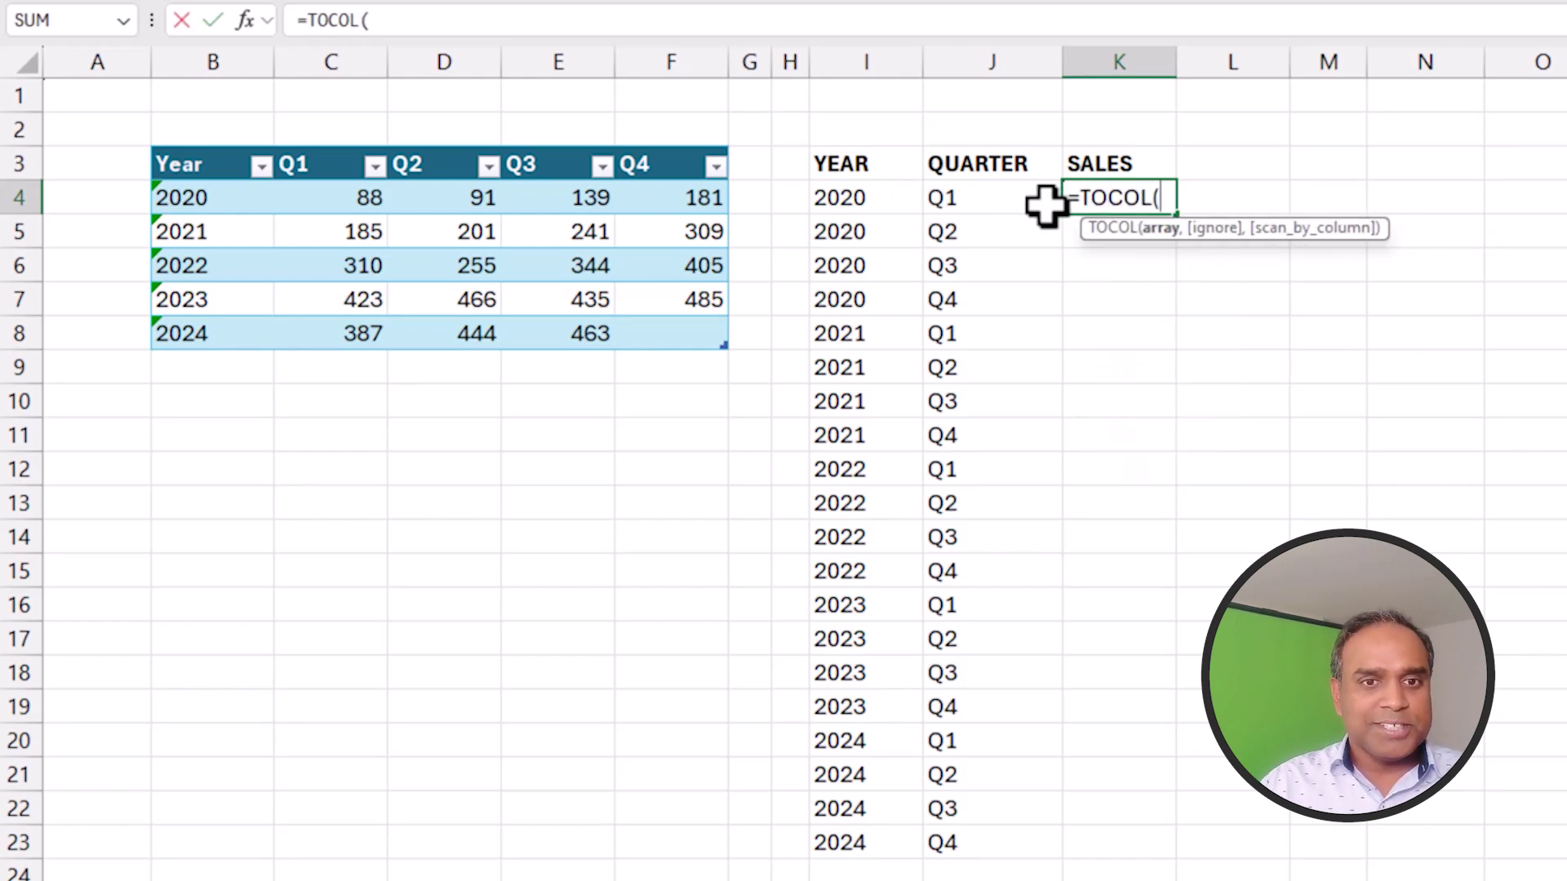
drag(364, 196, 661, 331)
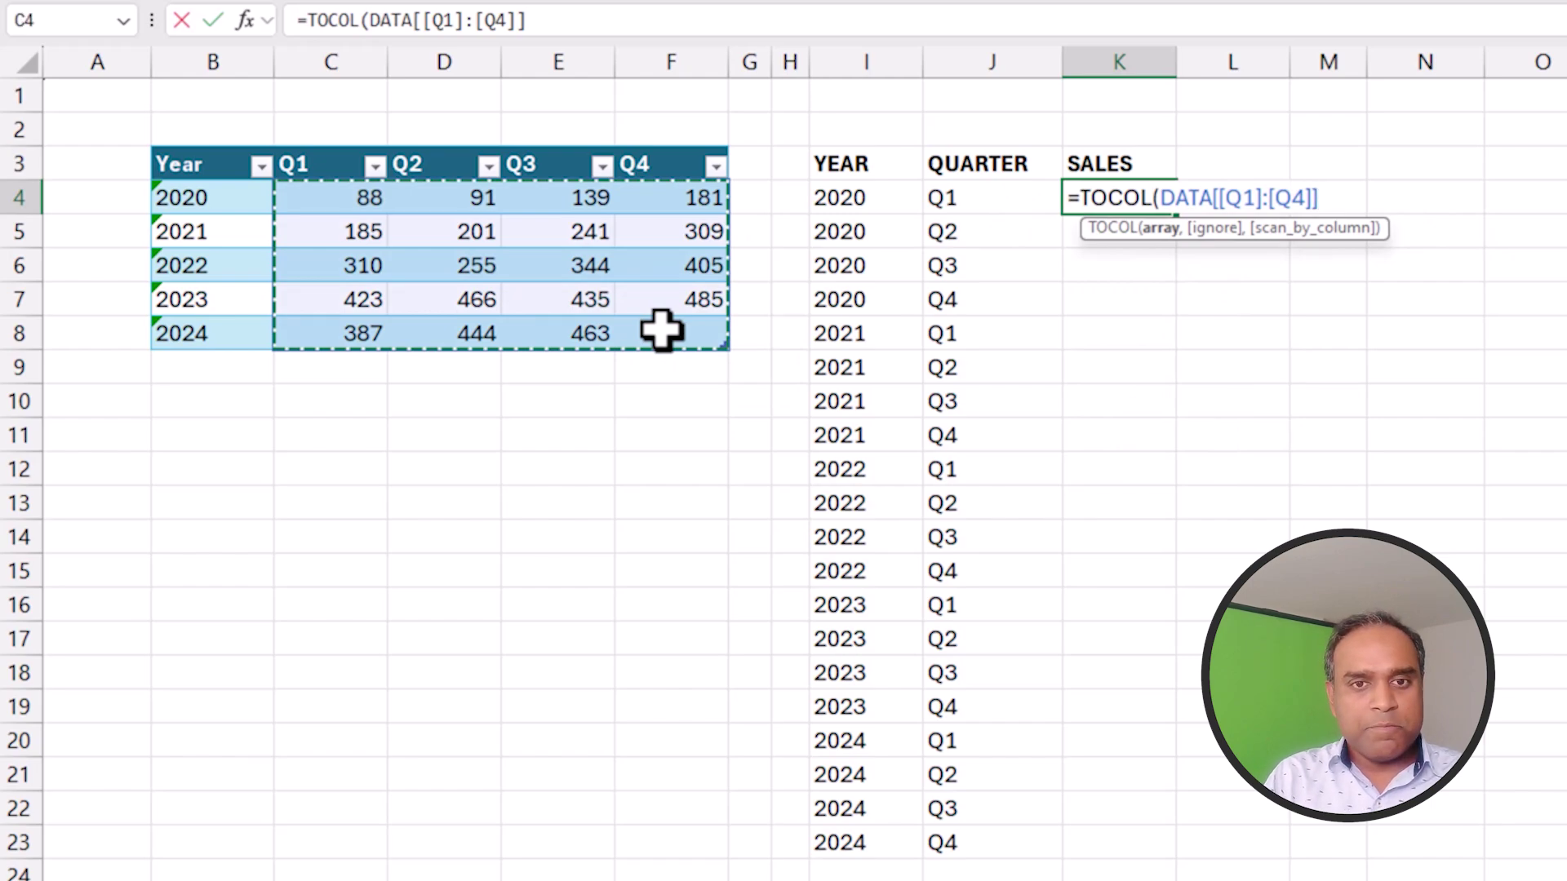
key(Return)
key(Up)
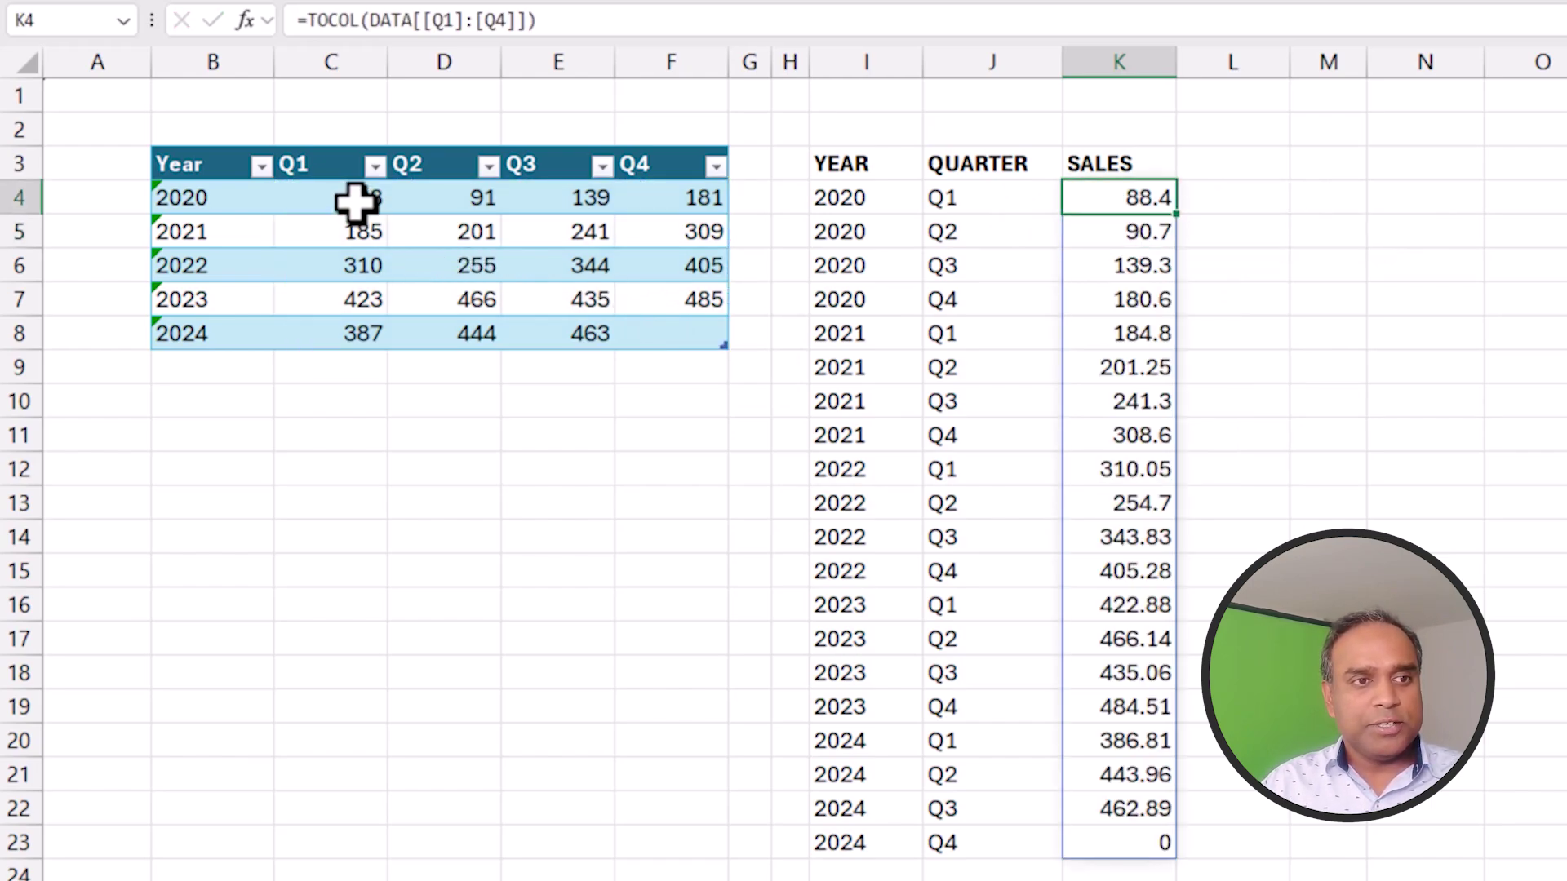
- Round the spilled SALES values in K4:K23 to whole numbers with Decrease Decimal
drag(371, 196, 665, 325)
drag(1143, 202, 1126, 842)
click(1110, 123)
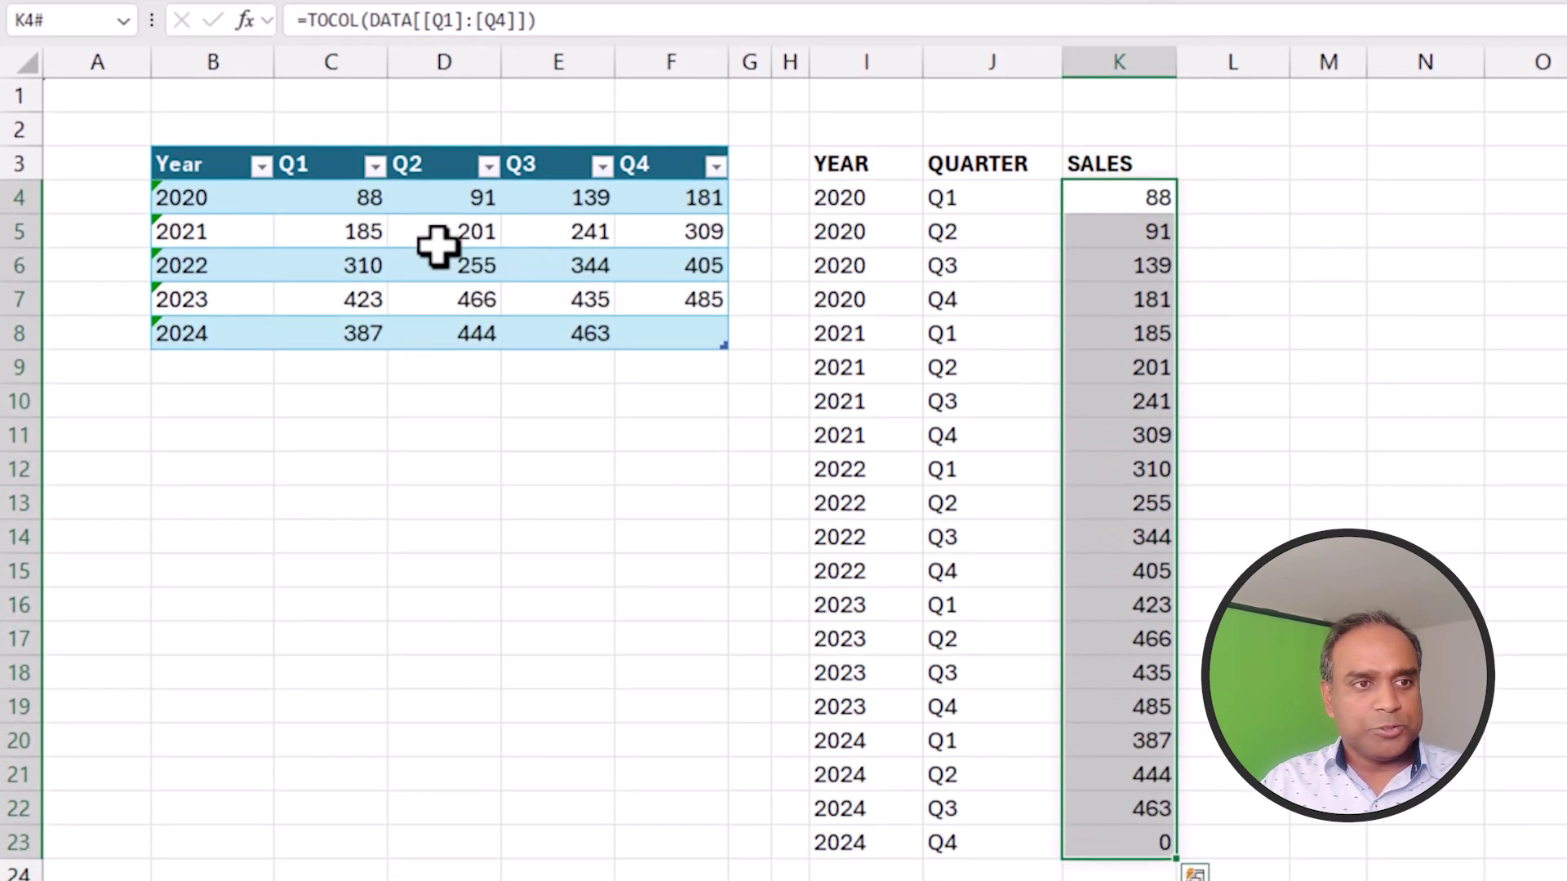
click(1346, 237)
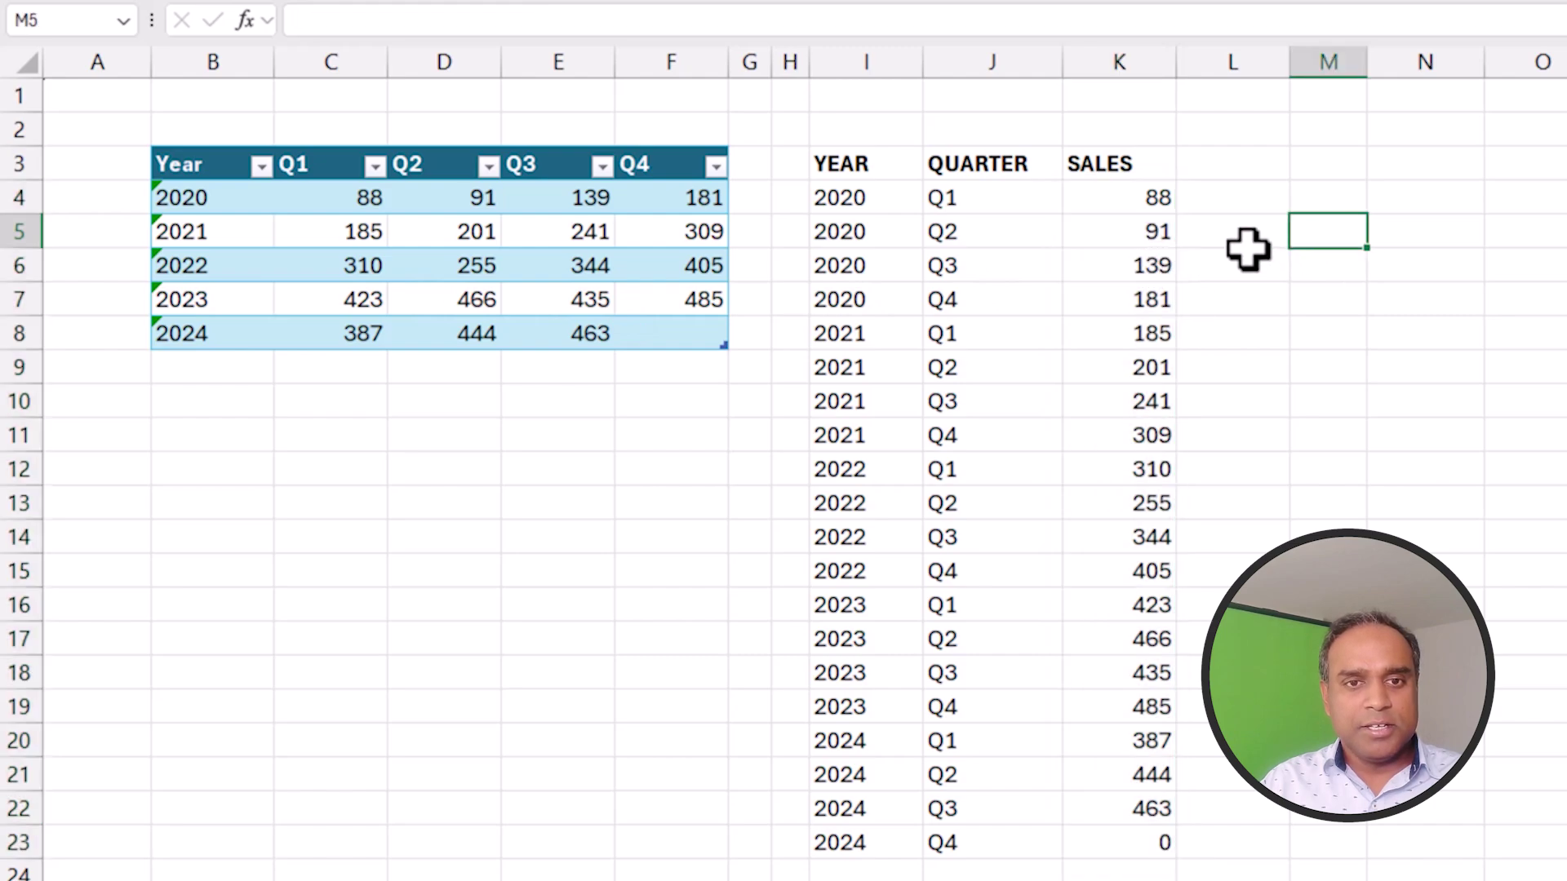
- Compare the 2020 and 2021 table rows with their matching SALES result rows
click(1146, 200)
drag(367, 203, 656, 202)
drag(1140, 210, 1143, 298)
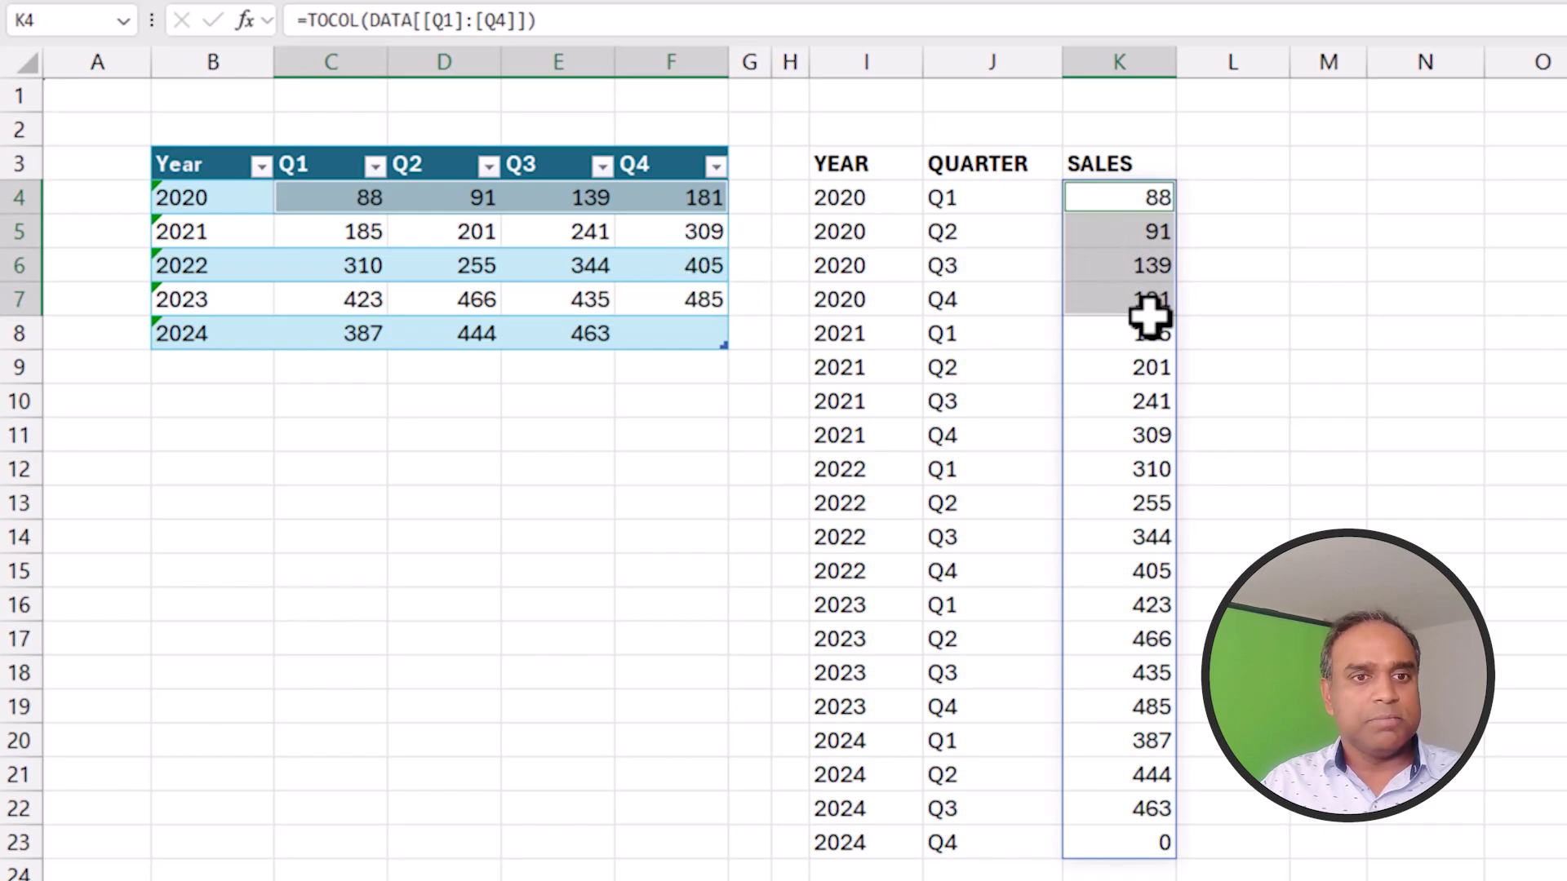
drag(1132, 336, 1149, 457)
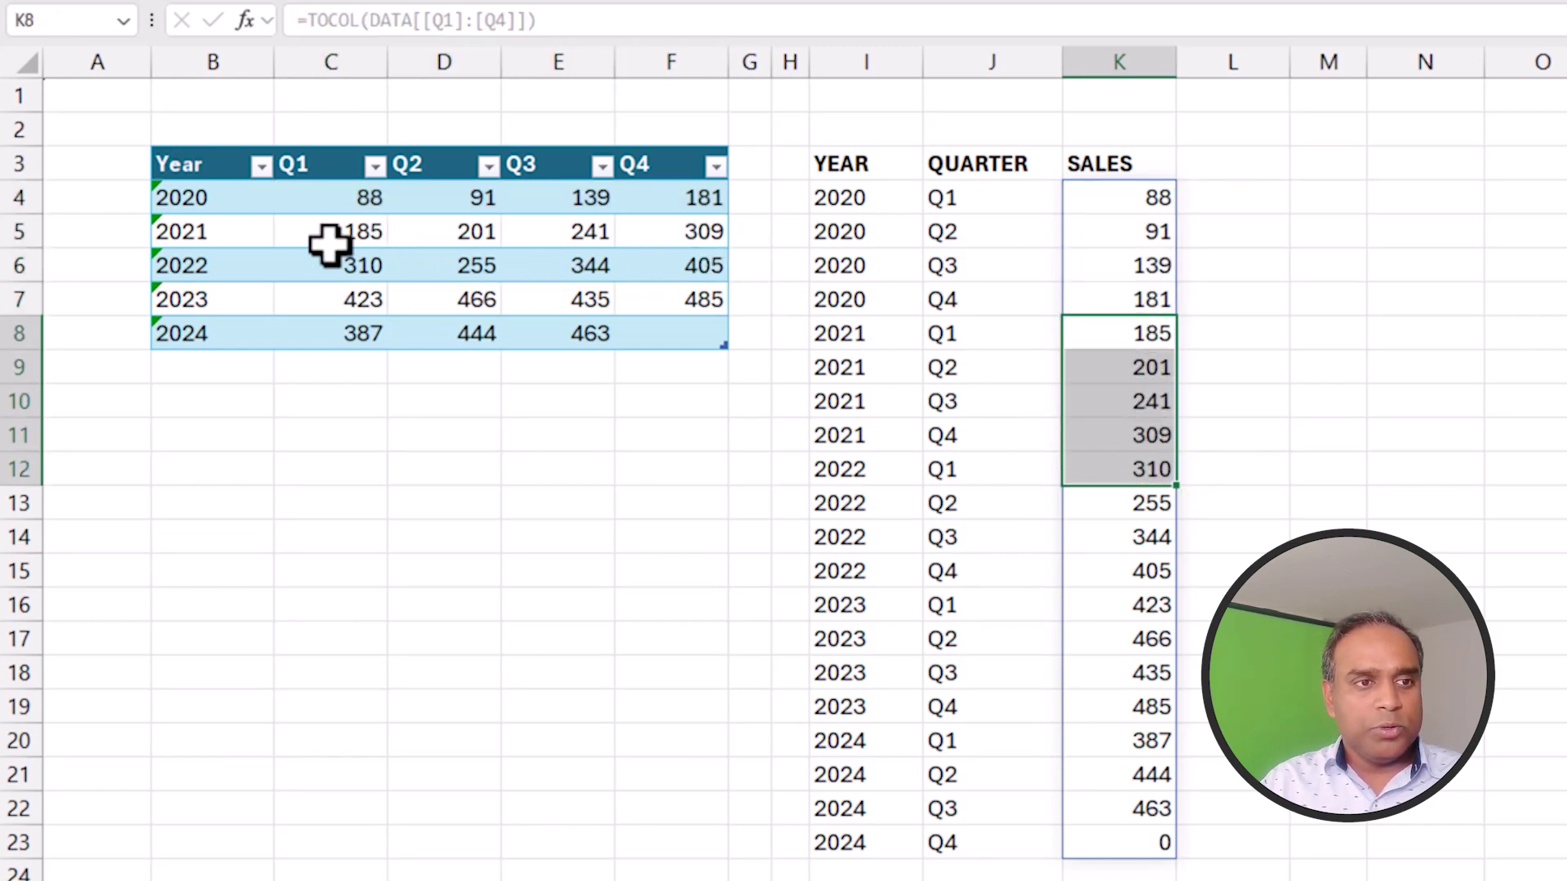
drag(327, 237, 667, 235)
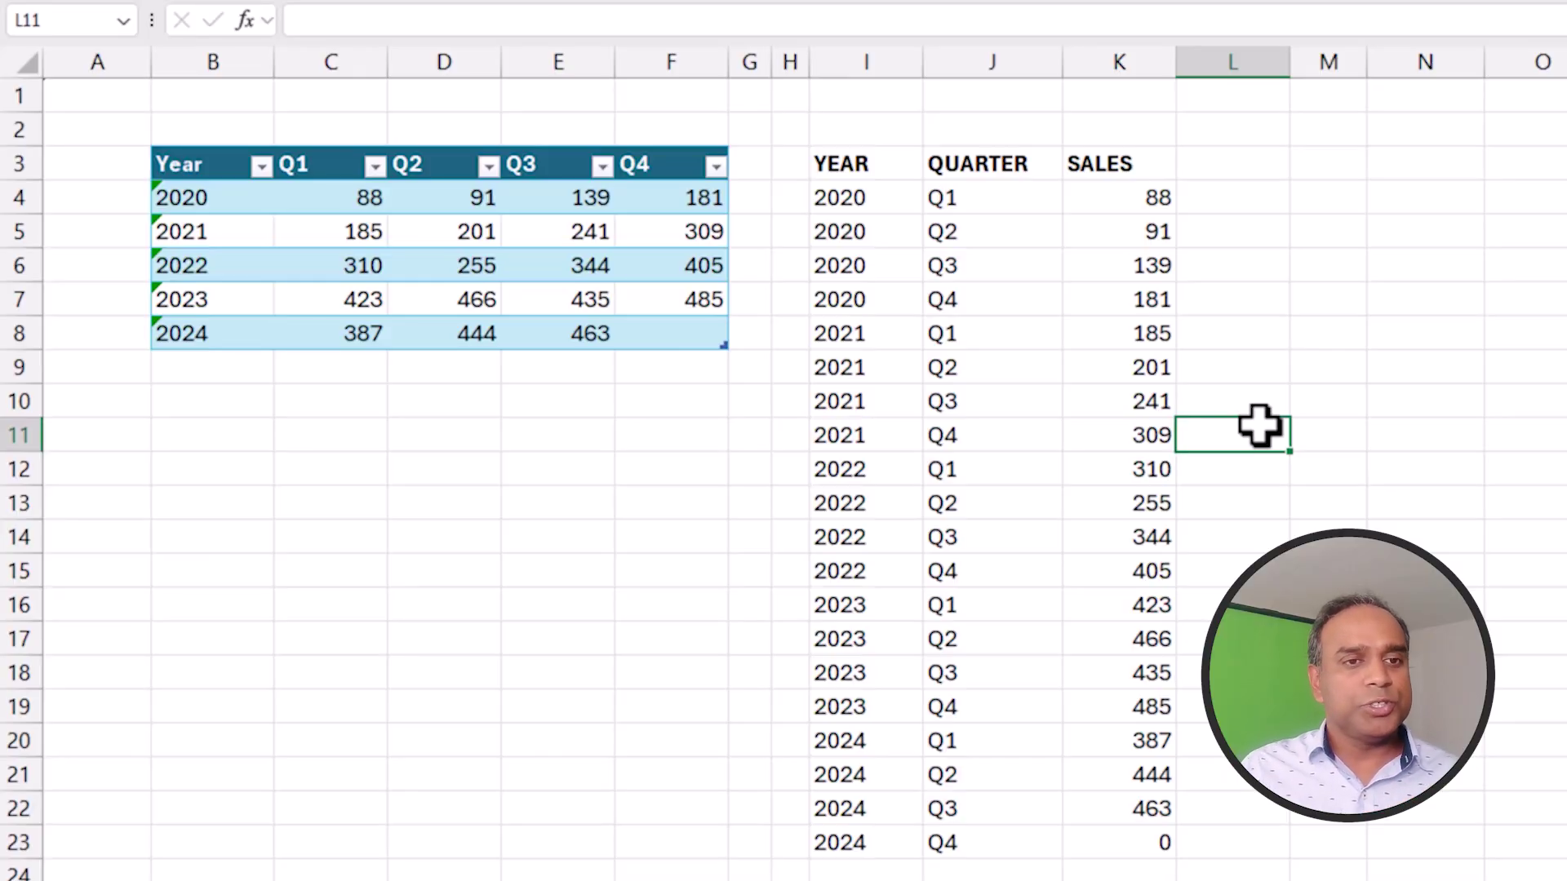
click(555, 309)
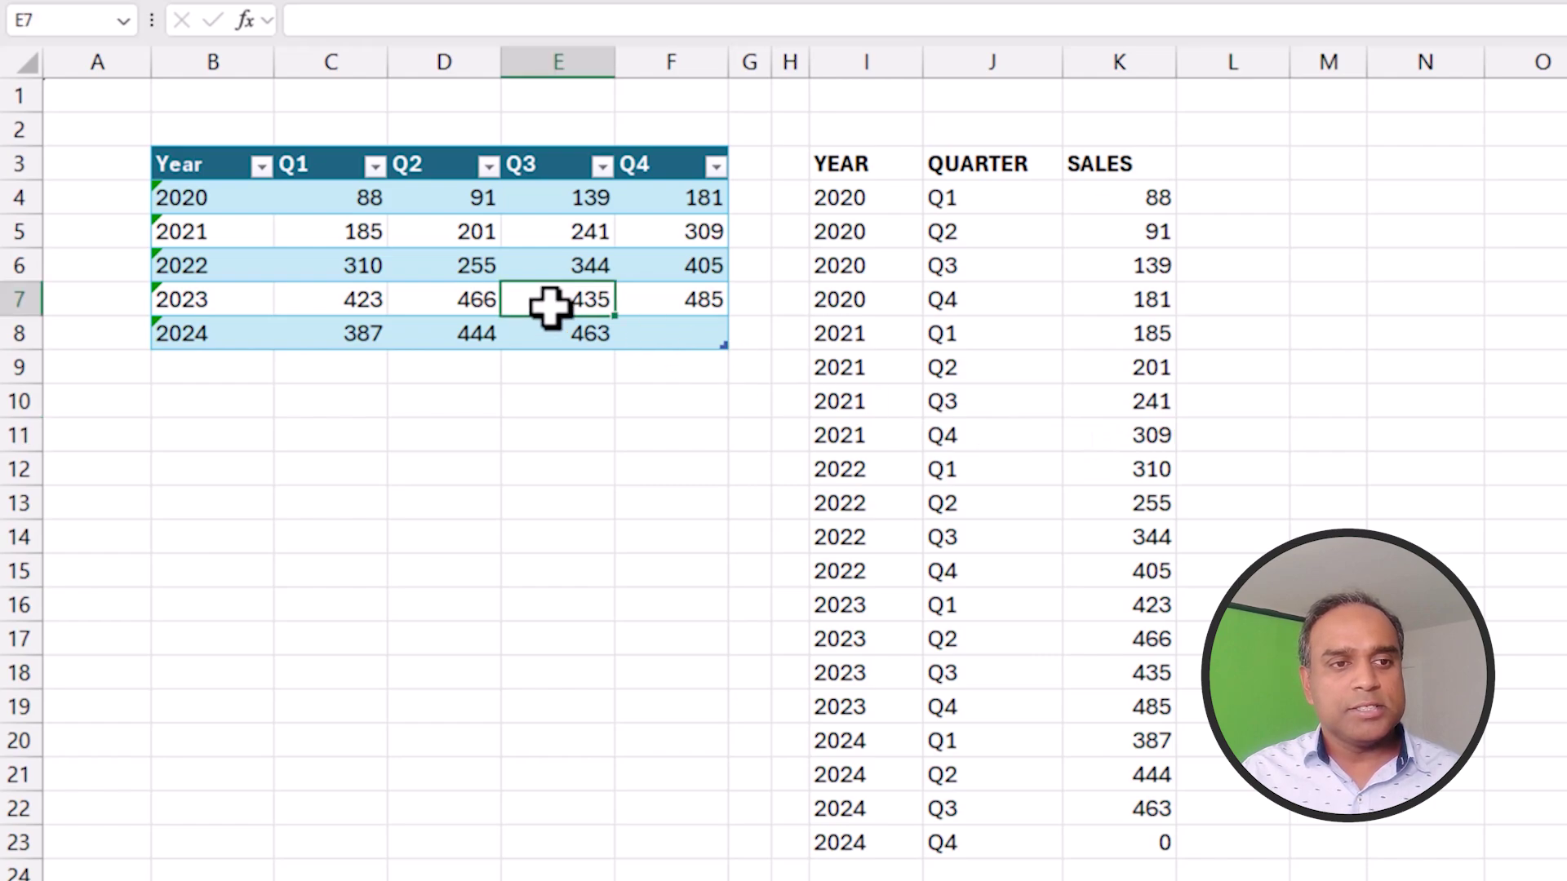
drag(911, 169, 1087, 830)
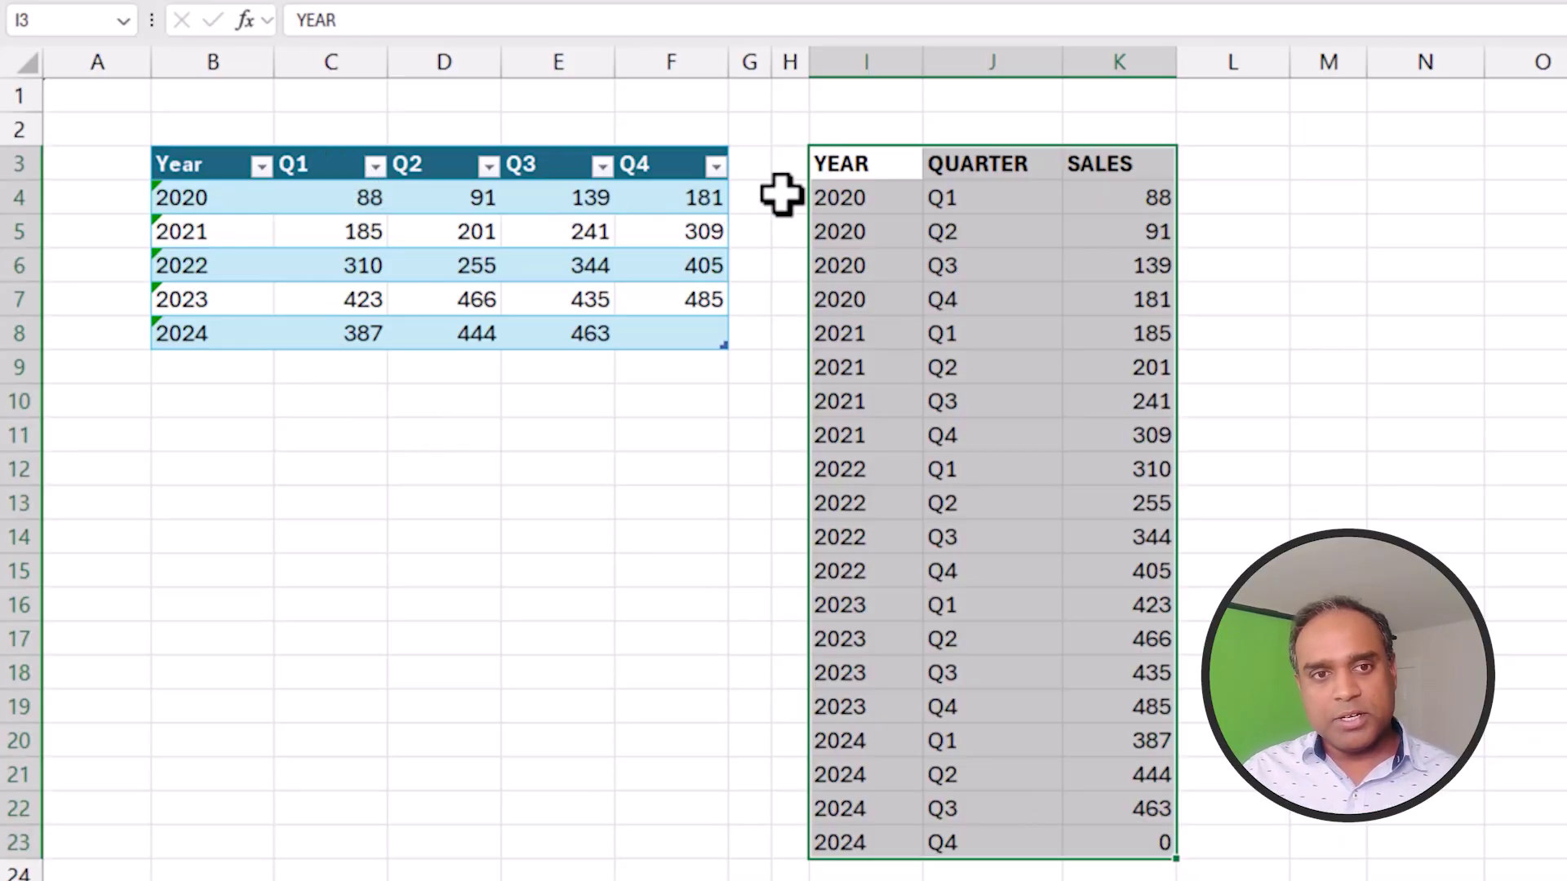
click(1012, 196)
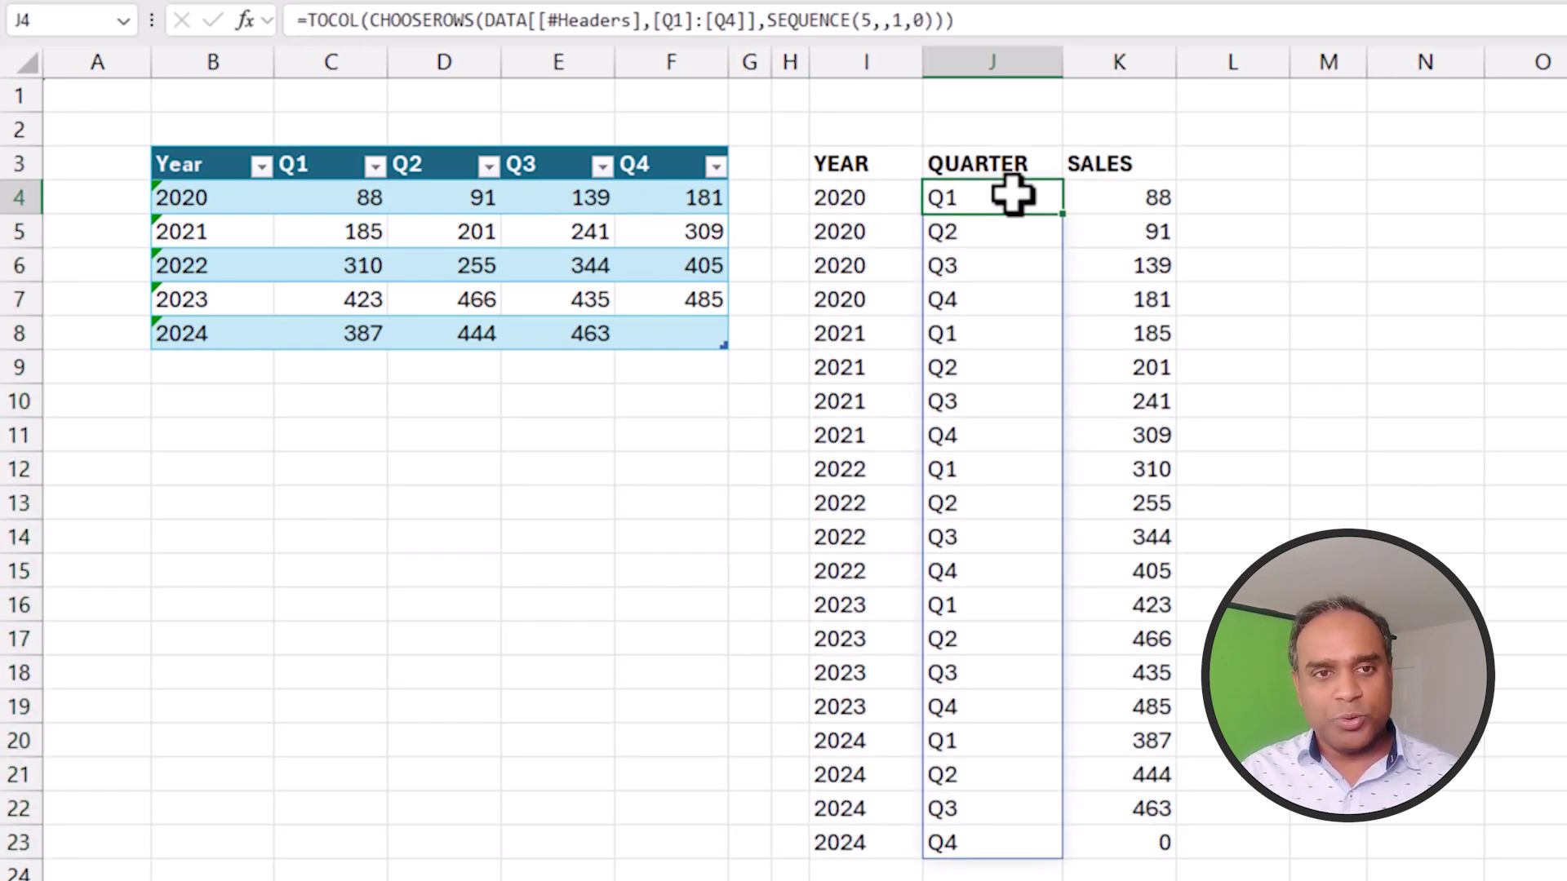
click(865, 196)
click(702, 20)
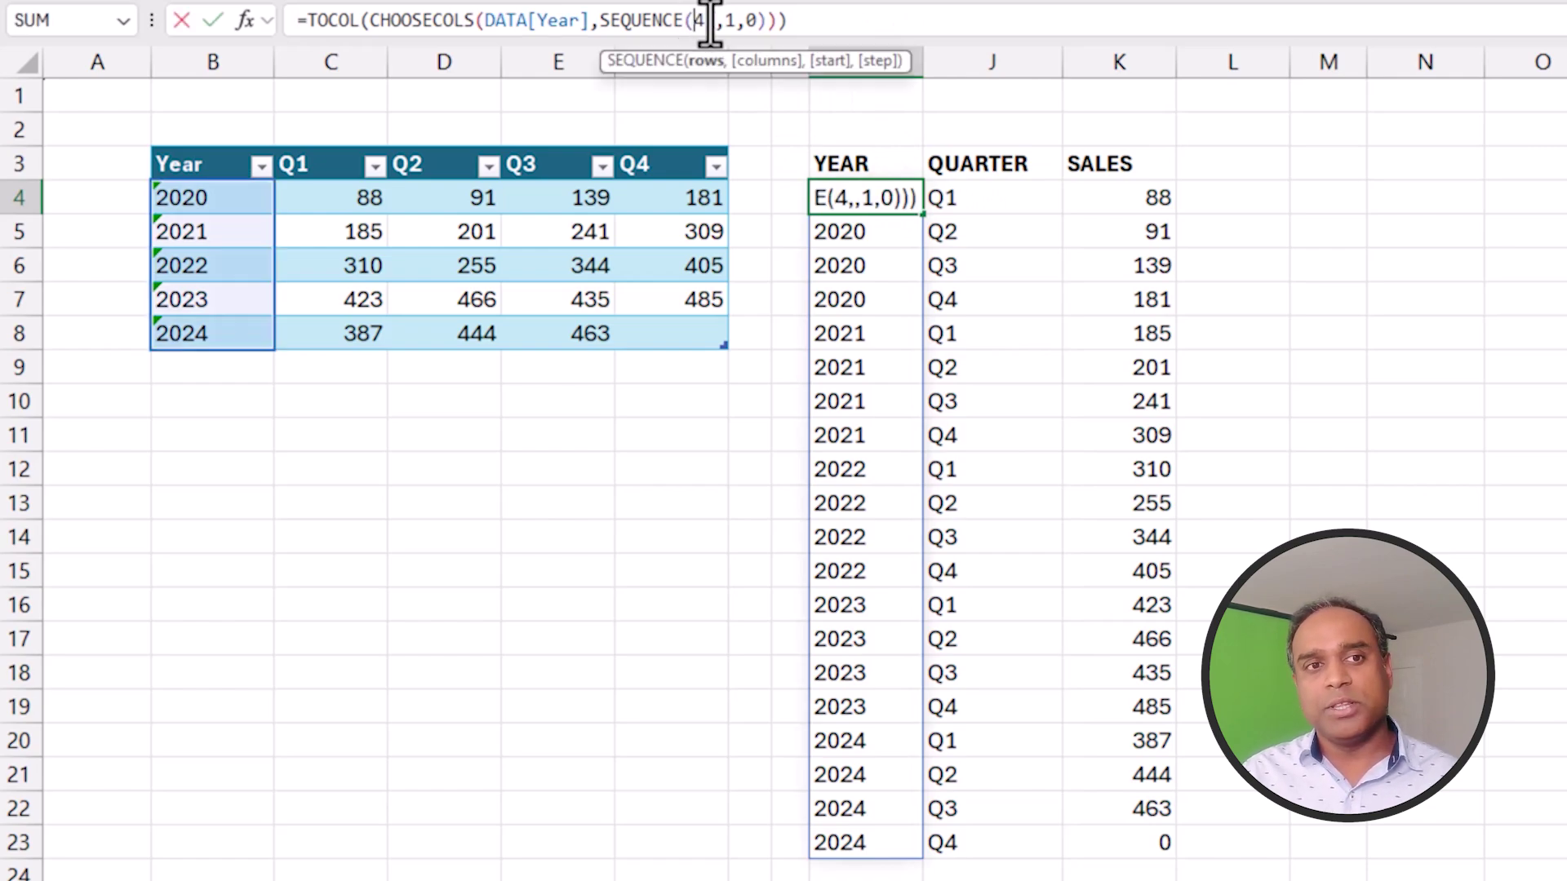
key(Escape)
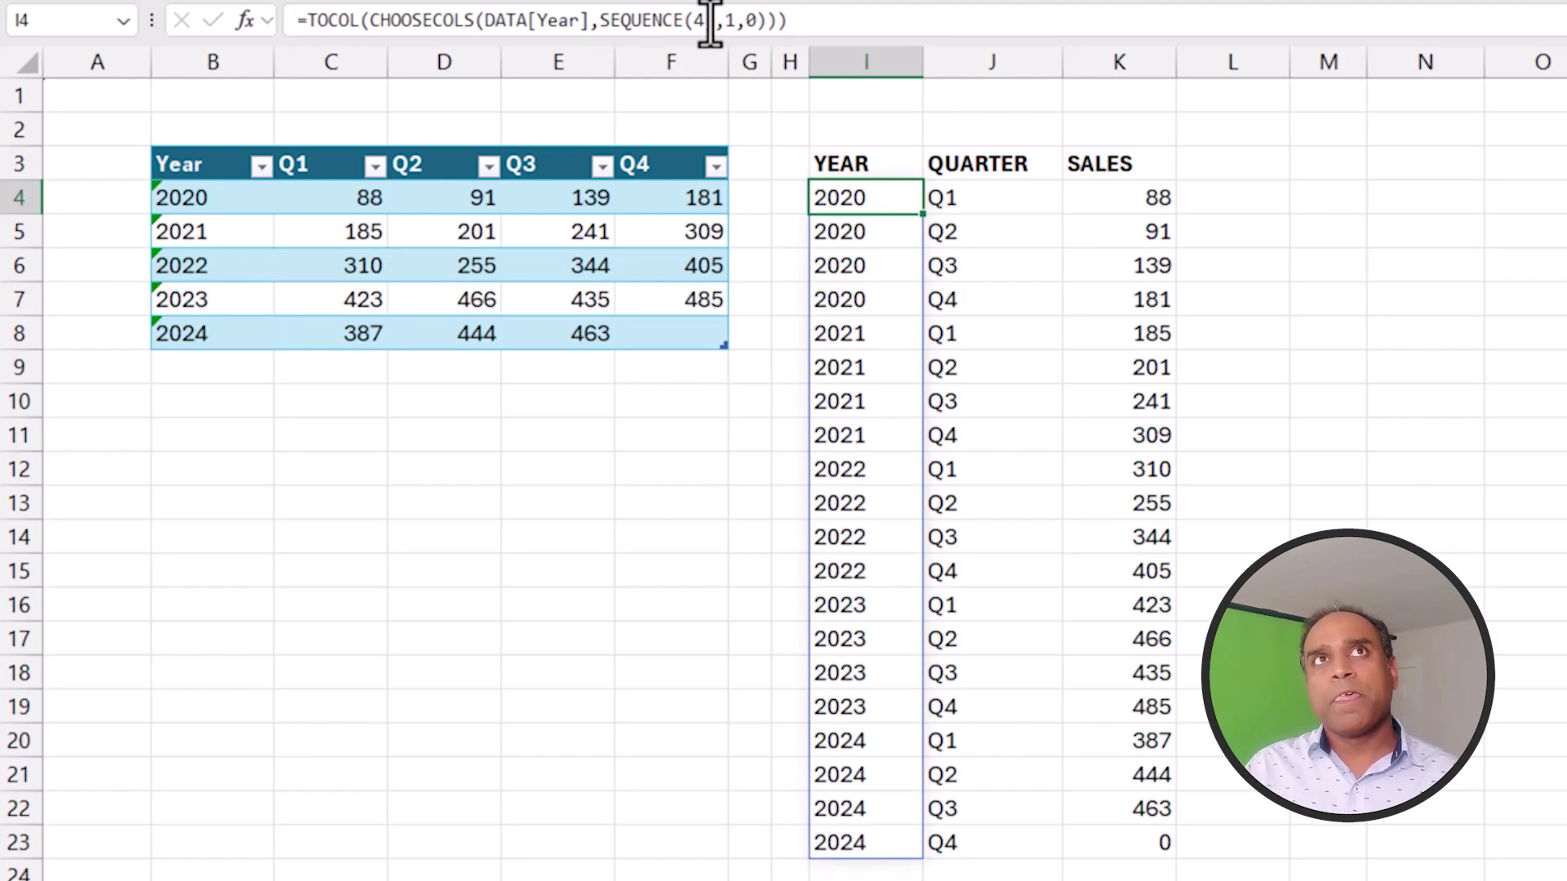
click(539, 241)
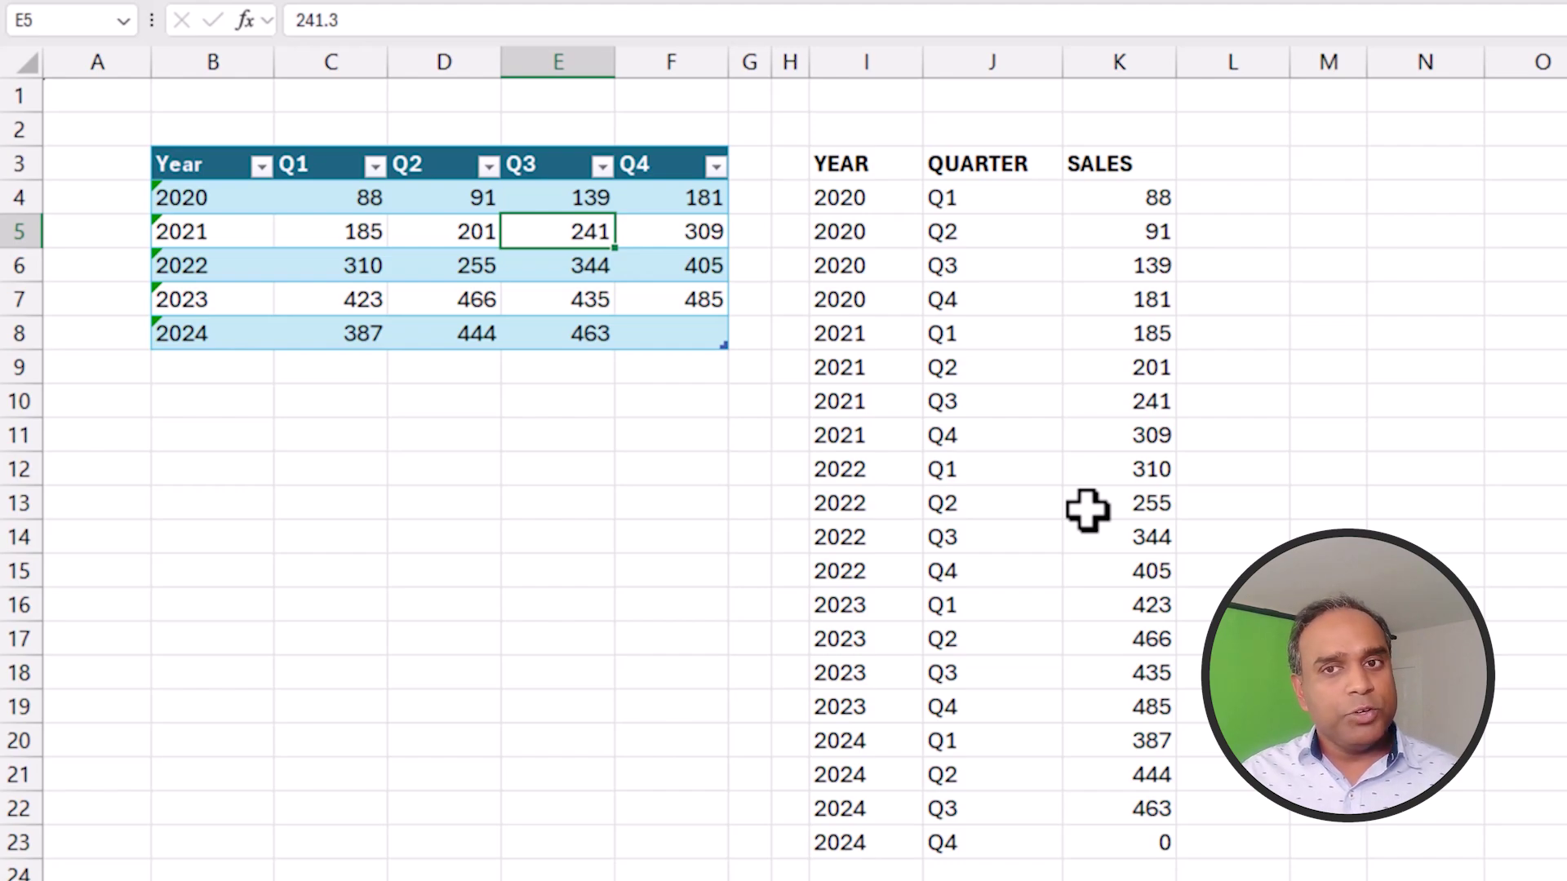
- Check the YEAR formula's SEQUENCE count, then select the 5 in QUARTER's SEQUENCE(5,,1,0) in J4
click(877, 199)
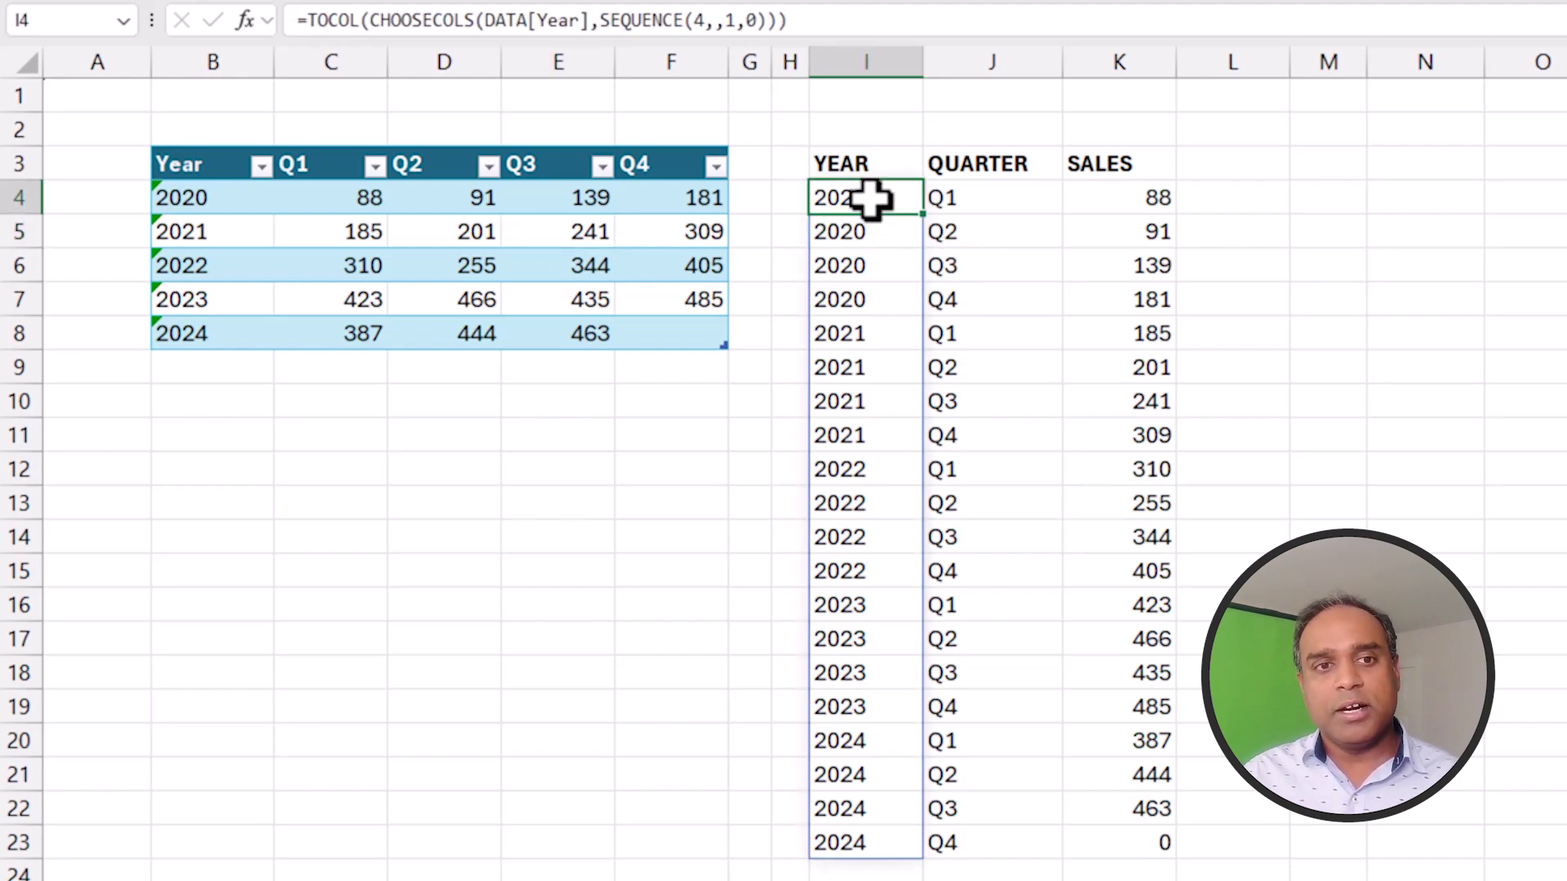
click(691, 20)
click(963, 205)
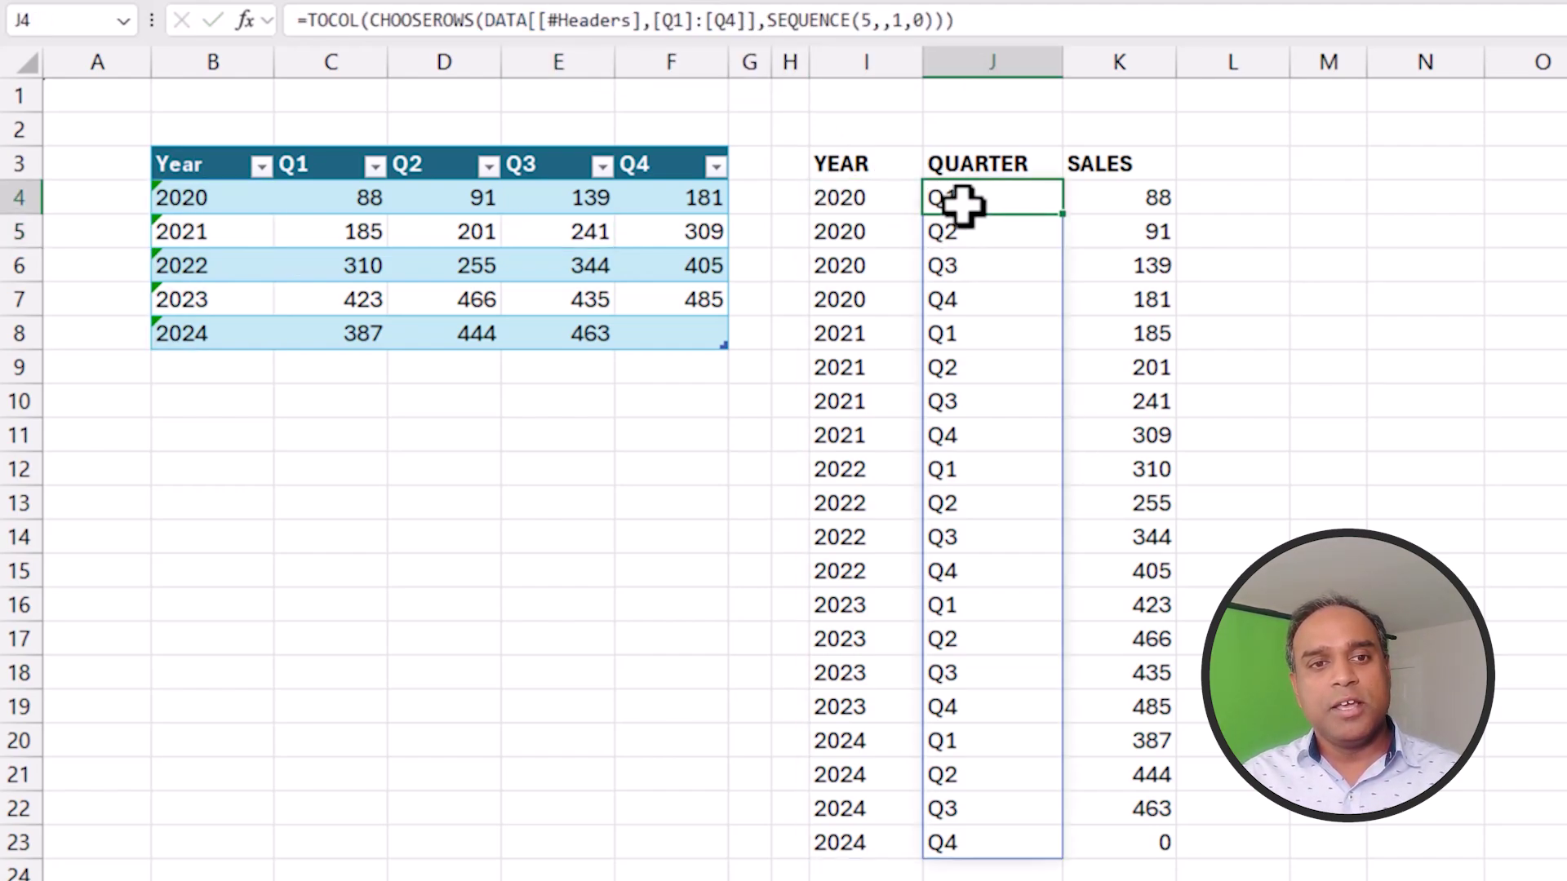
double_click(865, 19)
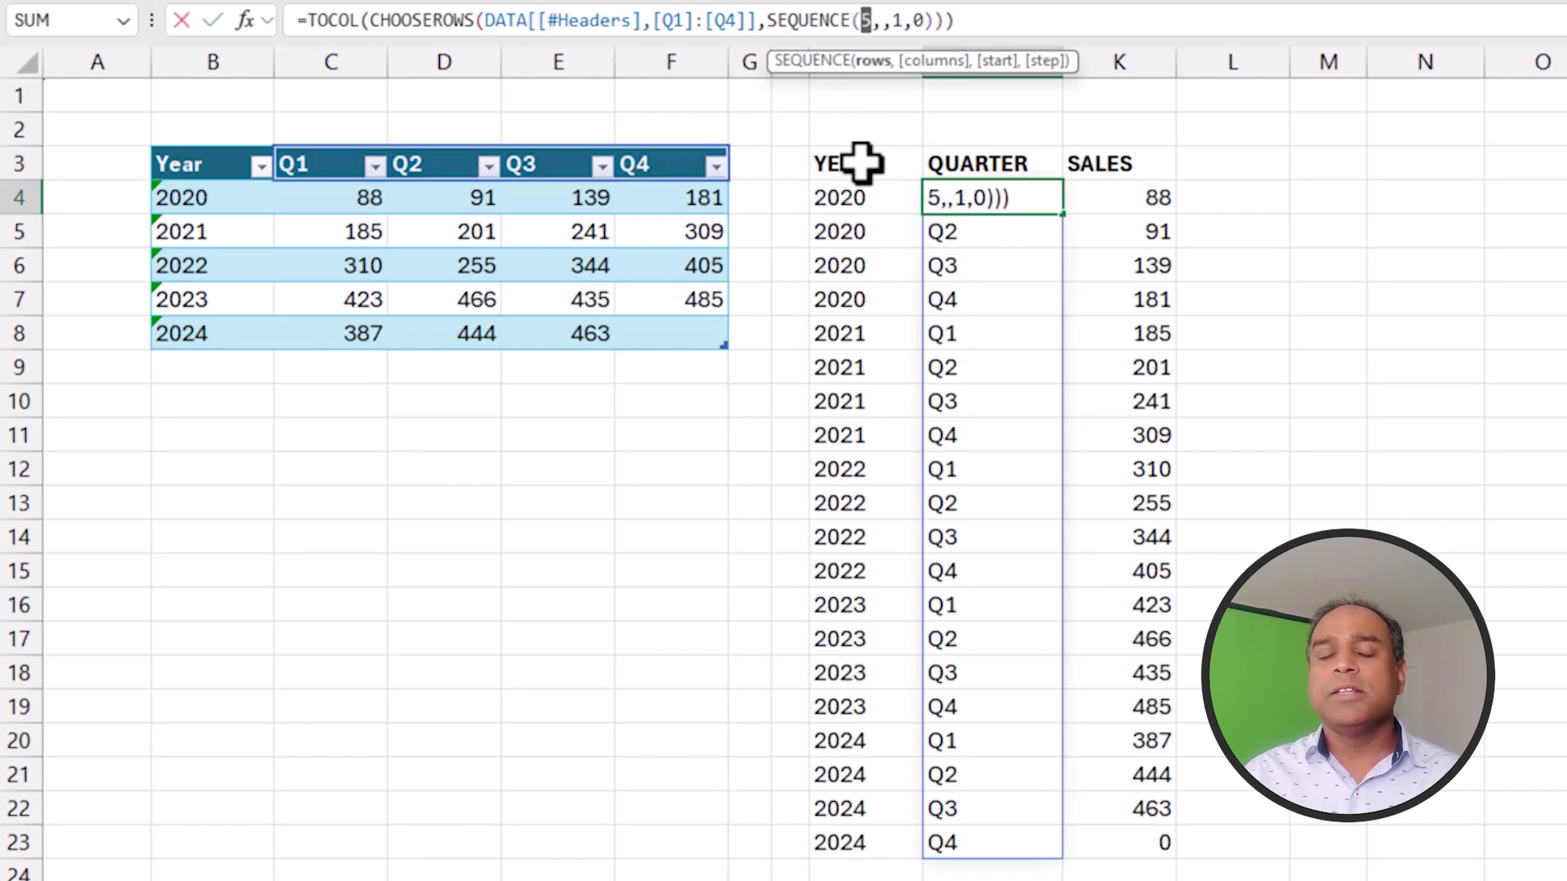